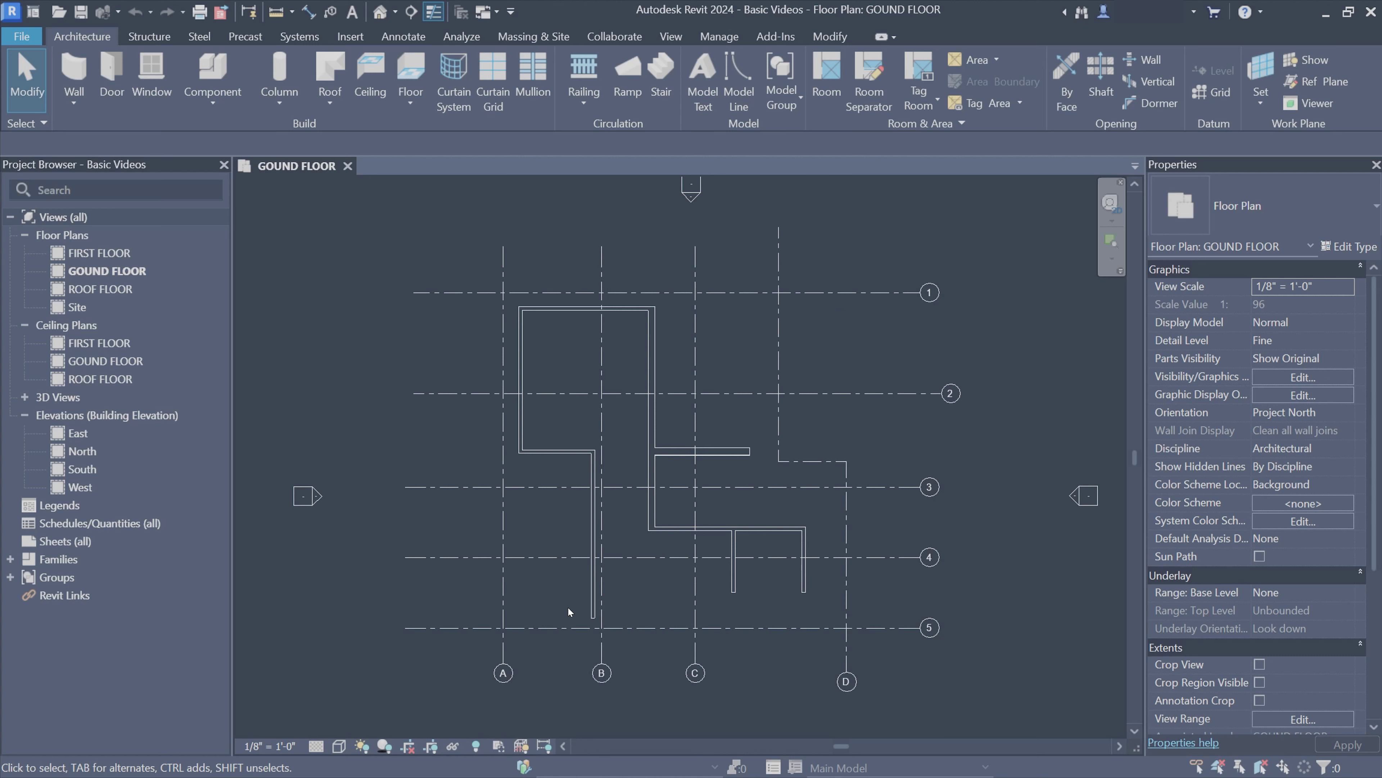
Zoom in on the GOUND FLOOR walls and start the DR door tool with Single-Flush 36" x 84"
{"action": "scroll", "coordinate": [806, 456], "scroll_direction": "up", "scroll_amount": 2}
{"action": "key", "text": "d"}
{"action": "key", "text": "r"}
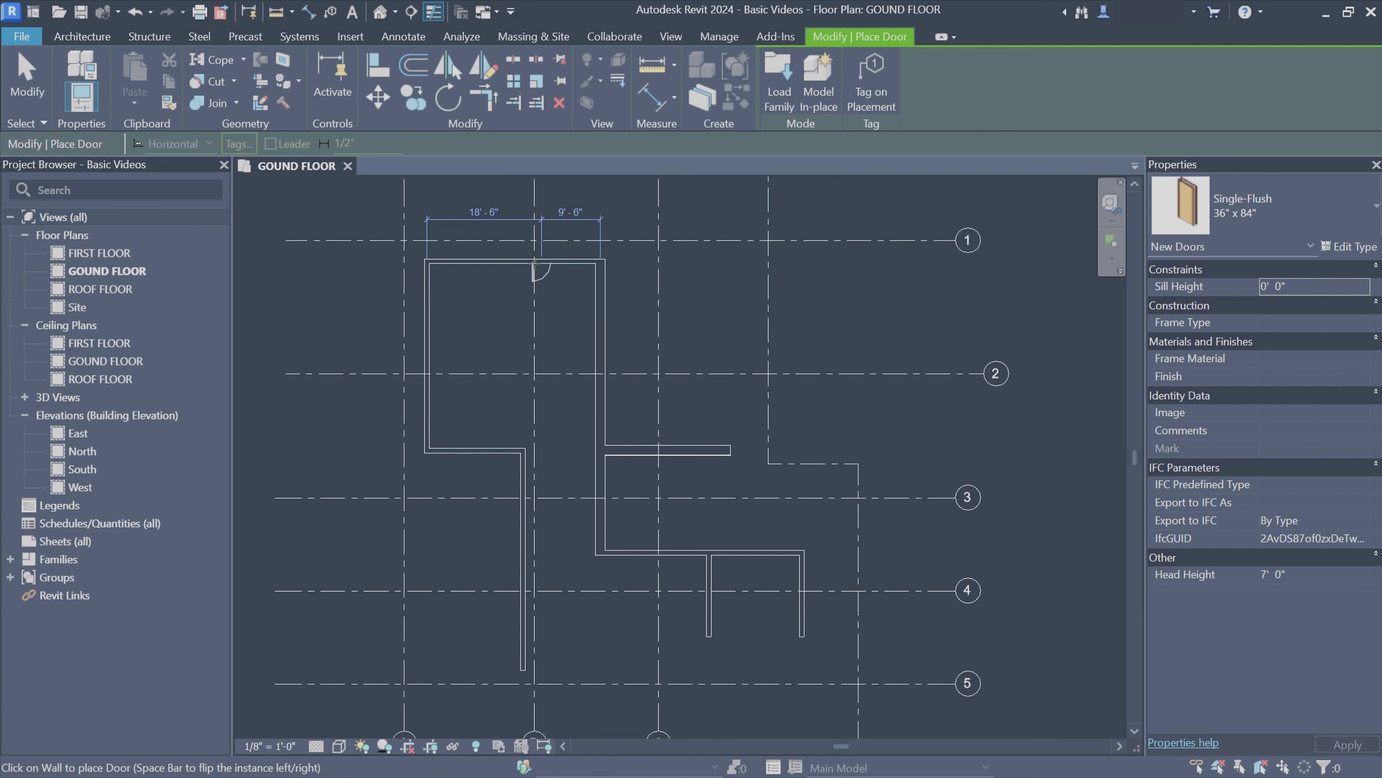
Duplicate the Single-Flush door type as 34" x 84" with a Width of 2' 10"
{"action": "left_click", "coordinate": [1346, 246]}
{"action": "left_click", "coordinate": [1020, 234]}
{"action": "type", "text": "34\" x 84\""}
{"action": "key", "text": "Return"}
{"action": "double_click", "coordinate": [860, 569]}
{"action": "type", "text": "2' 10\""}
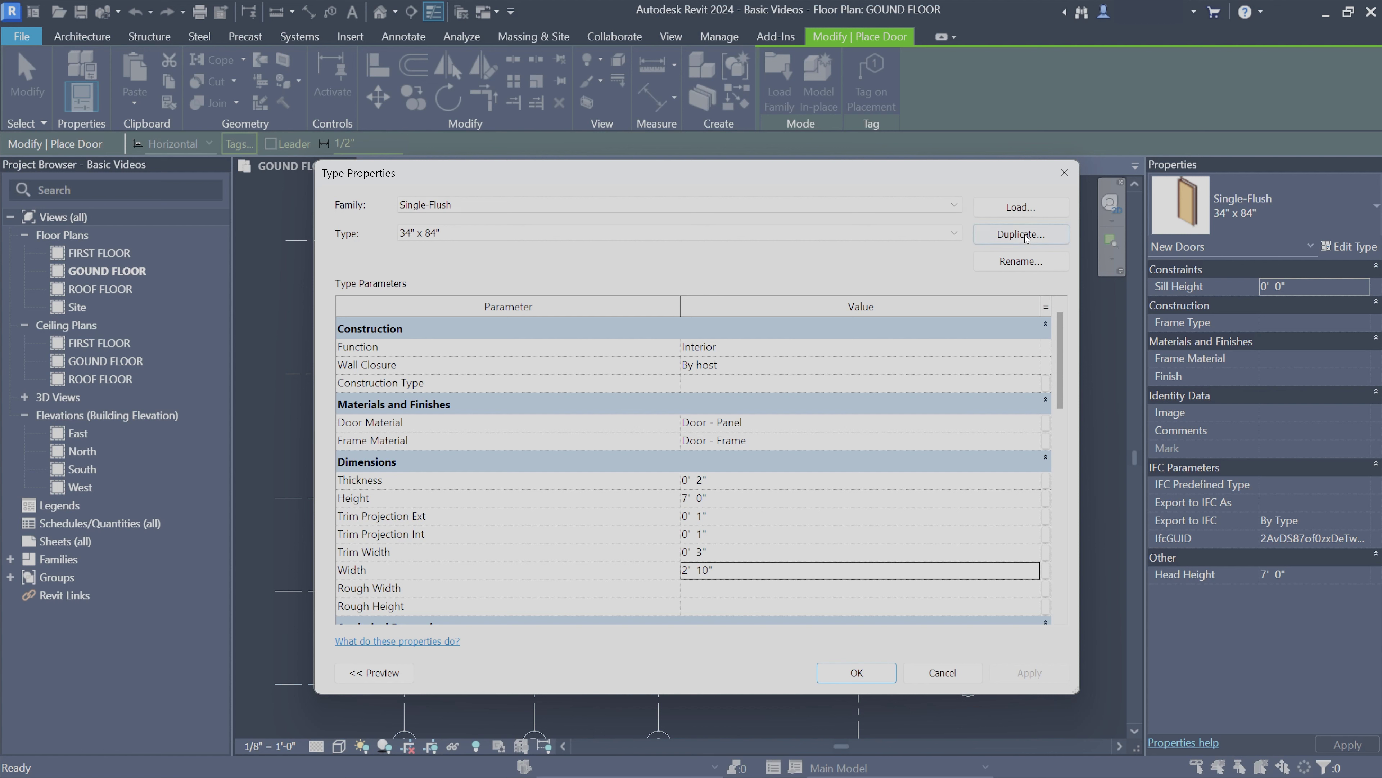
Rename the new door type to D1 and confirm the type properties
{"action": "left_click", "coordinate": [1020, 261]}
{"action": "type", "text": "D1"}
{"action": "key", "text": "Return"}
{"action": "left_click", "coordinate": [856, 672]}
Pan the plan to bring the left wall into view
{"action": "middle_click_drag", "start_coordinate": [651, 308], "coordinate": [674, 381]}
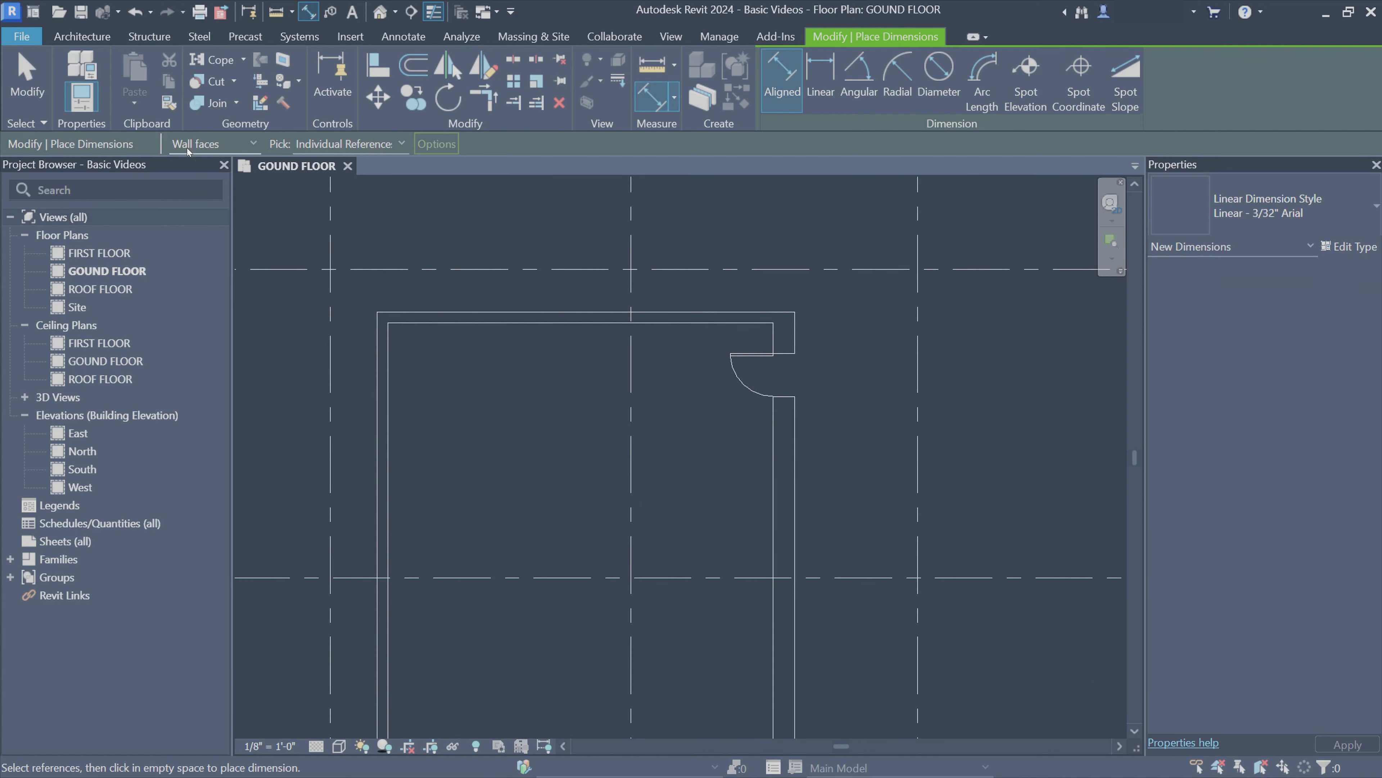
Begin an aligned dimension from the left wall face, then switch to the Default 3D View
{"action": "left_click", "coordinate": [222, 143]}
{"action": "left_click", "coordinate": [197, 176]}
{"action": "left_click", "coordinate": [388, 387]}
{"action": "left_click", "coordinate": [379, 11]}
{"action": "mouse_move", "coordinate": [762, 381]}
{"action": "middle_mouse_down", "text": "shift"}
{"action": "mouse_move", "coordinate": [795, 430]}
{"action": "mouse_move", "coordinate": [760, 331]}
{"action": "mouse_move", "coordinate": [877, 428]}
{"action": "middle_mouse_up", "text": "shift"}
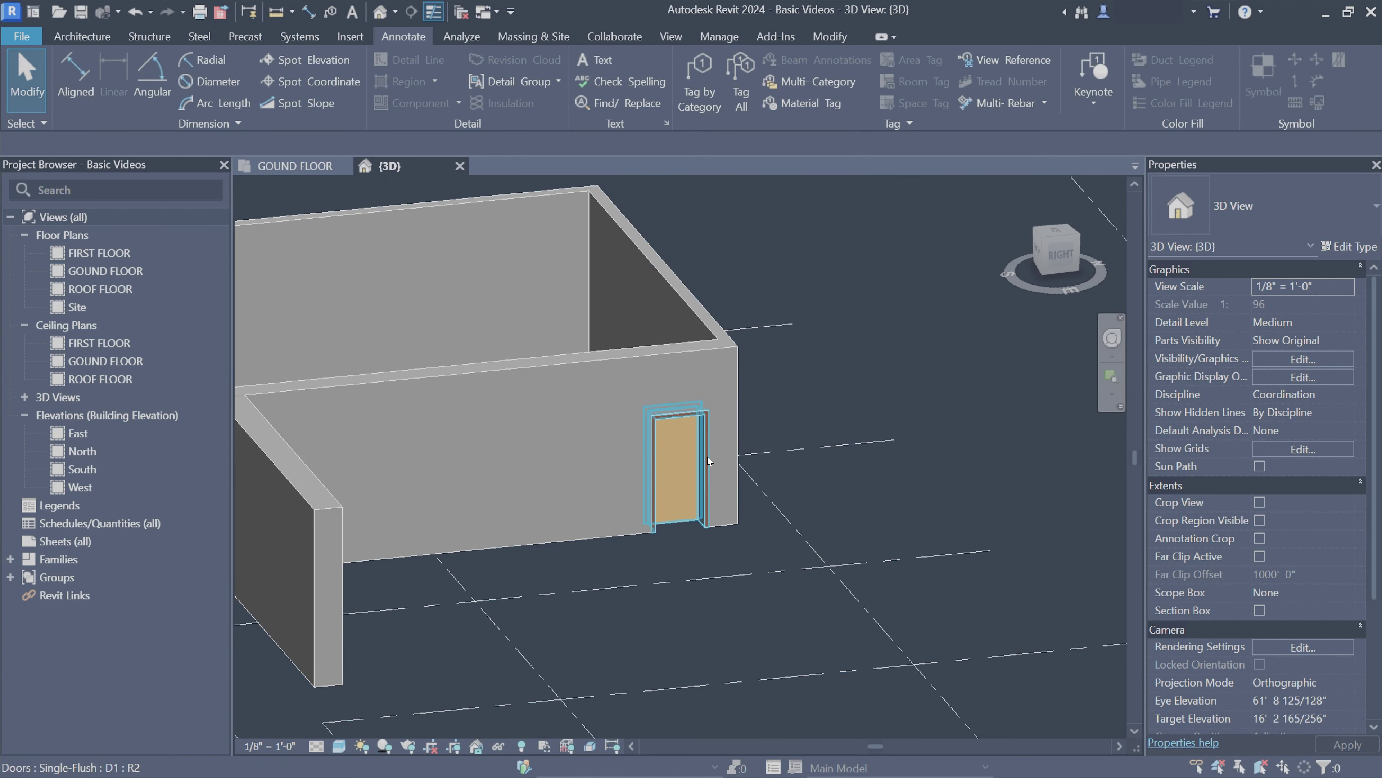
{"action": "left_click", "coordinate": [675, 468]}
{"action": "mouse_move", "coordinate": [675, 469]}
{"action": "middle_mouse_down", "text": "shift"}
{"action": "mouse_move", "coordinate": [828, 446]}
{"action": "mouse_move", "coordinate": [566, 501]}
{"action": "mouse_move", "coordinate": [736, 630]}
{"action": "mouse_move", "coordinate": [703, 468]}
{"action": "mouse_move", "coordinate": [720, 490]}
{"action": "mouse_move", "coordinate": [620, 425]}
{"action": "mouse_move", "coordinate": [715, 478]}
{"action": "mouse_move", "coordinate": [744, 525]}
{"action": "mouse_move", "coordinate": [681, 518]}
{"action": "middle_mouse_up", "text": "shift"}
{"action": "left_click", "coordinate": [736, 630]}
{"action": "left_click", "coordinate": [688, 469]}
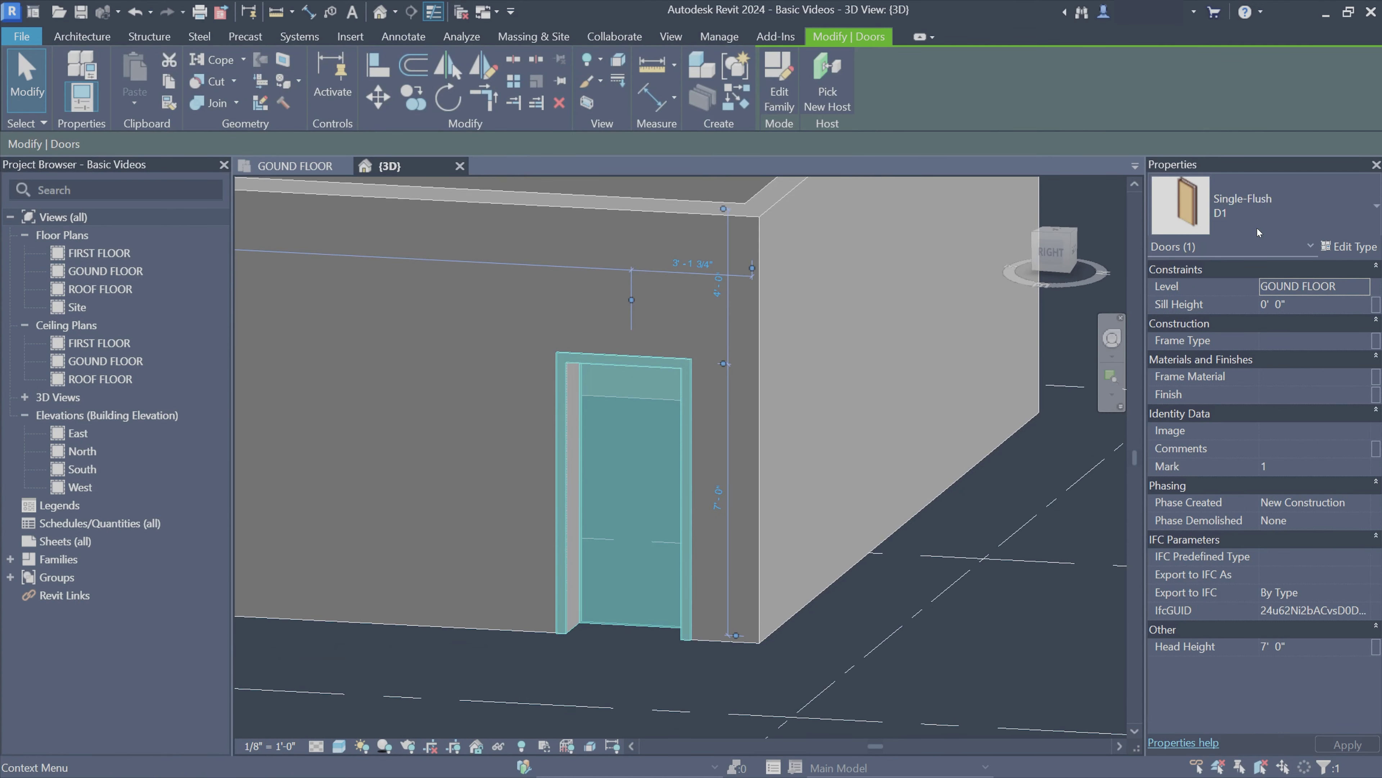
{"action": "left_click", "coordinate": [1294, 209]}
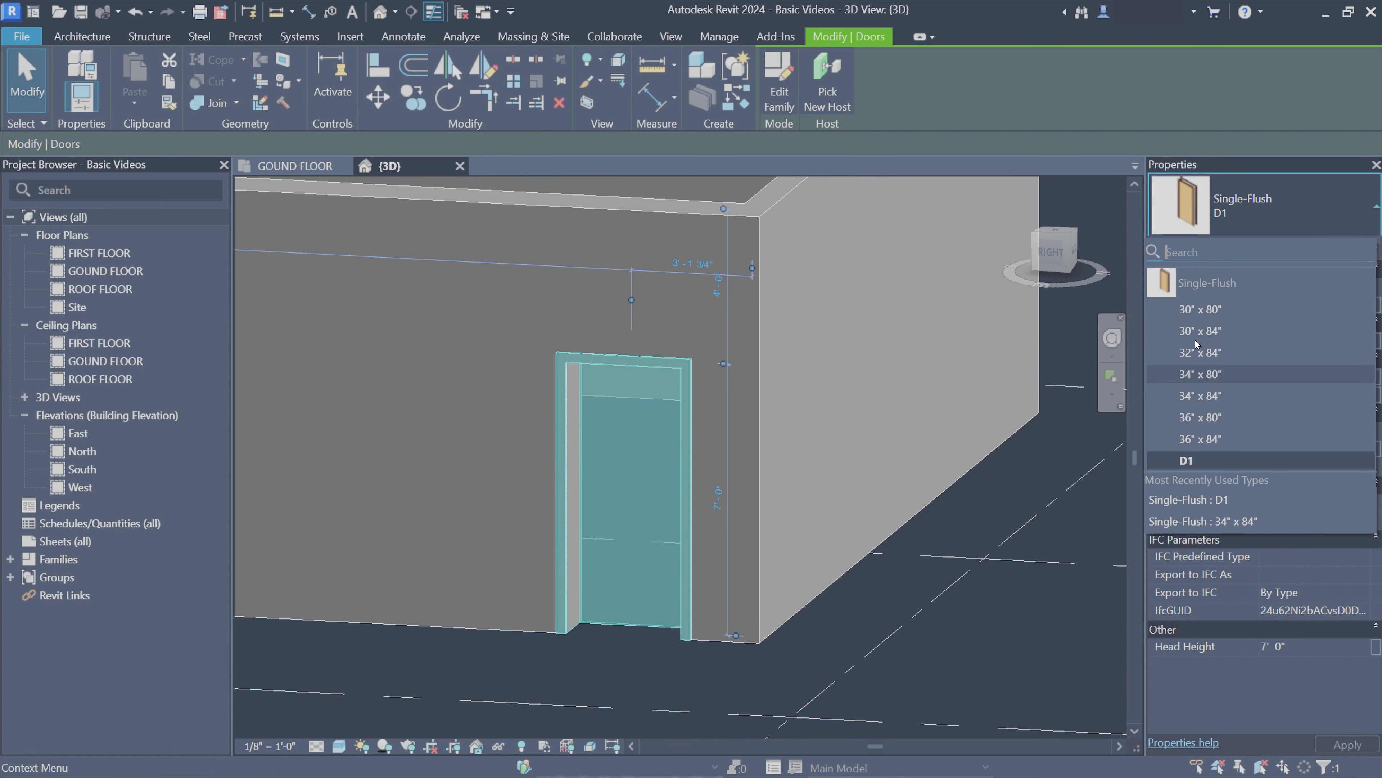
{"action": "left_click", "coordinate": [1193, 359]}
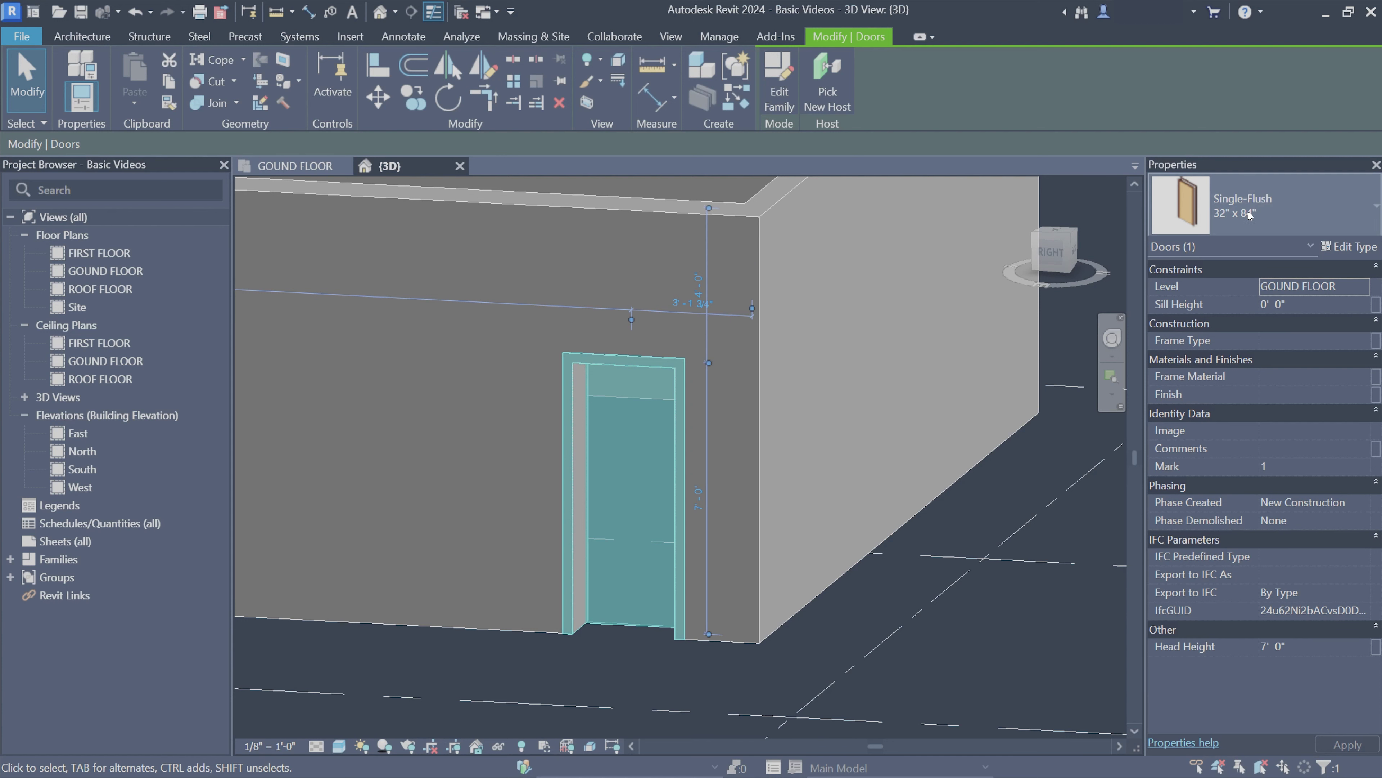
{"action": "left_click", "coordinate": [1229, 223]}
{"action": "left_click", "coordinate": [1200, 309]}
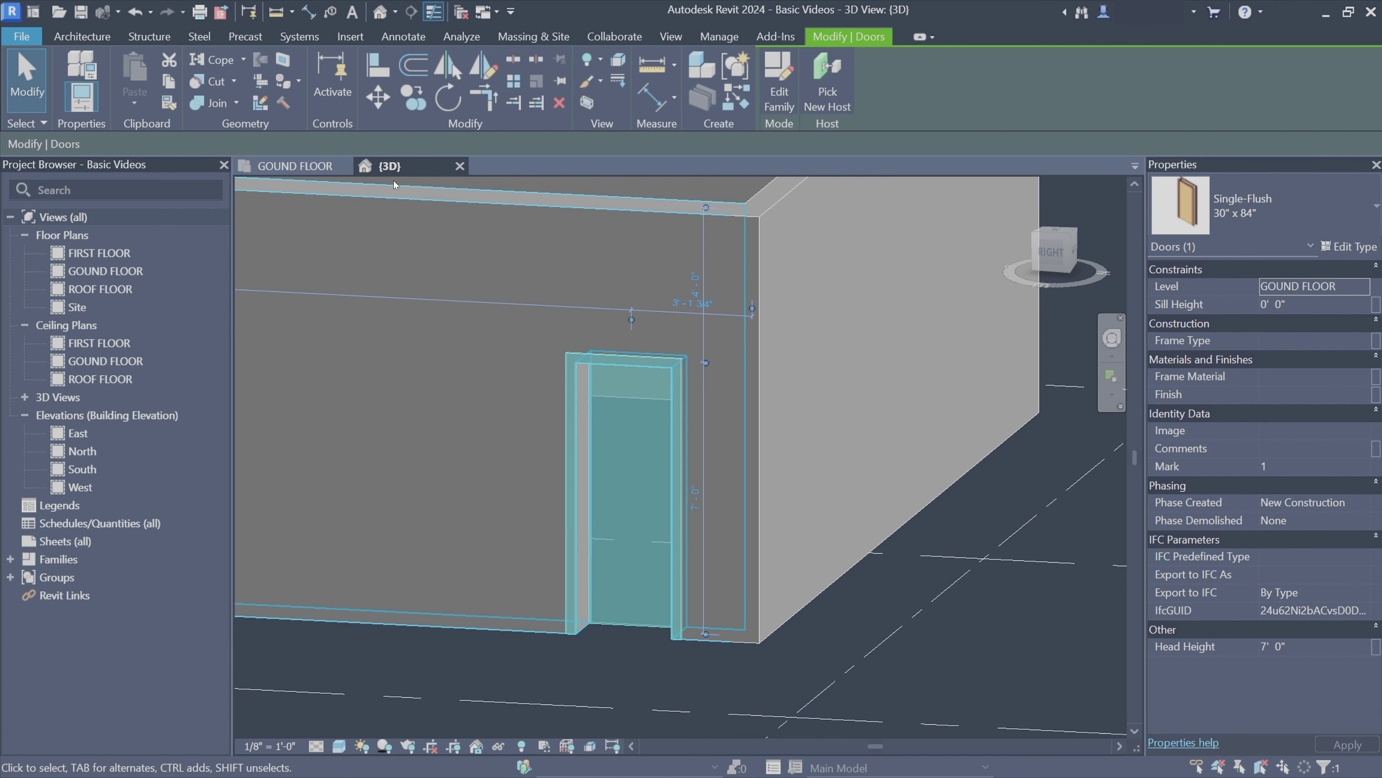
{"action": "left_click", "coordinate": [294, 165]}
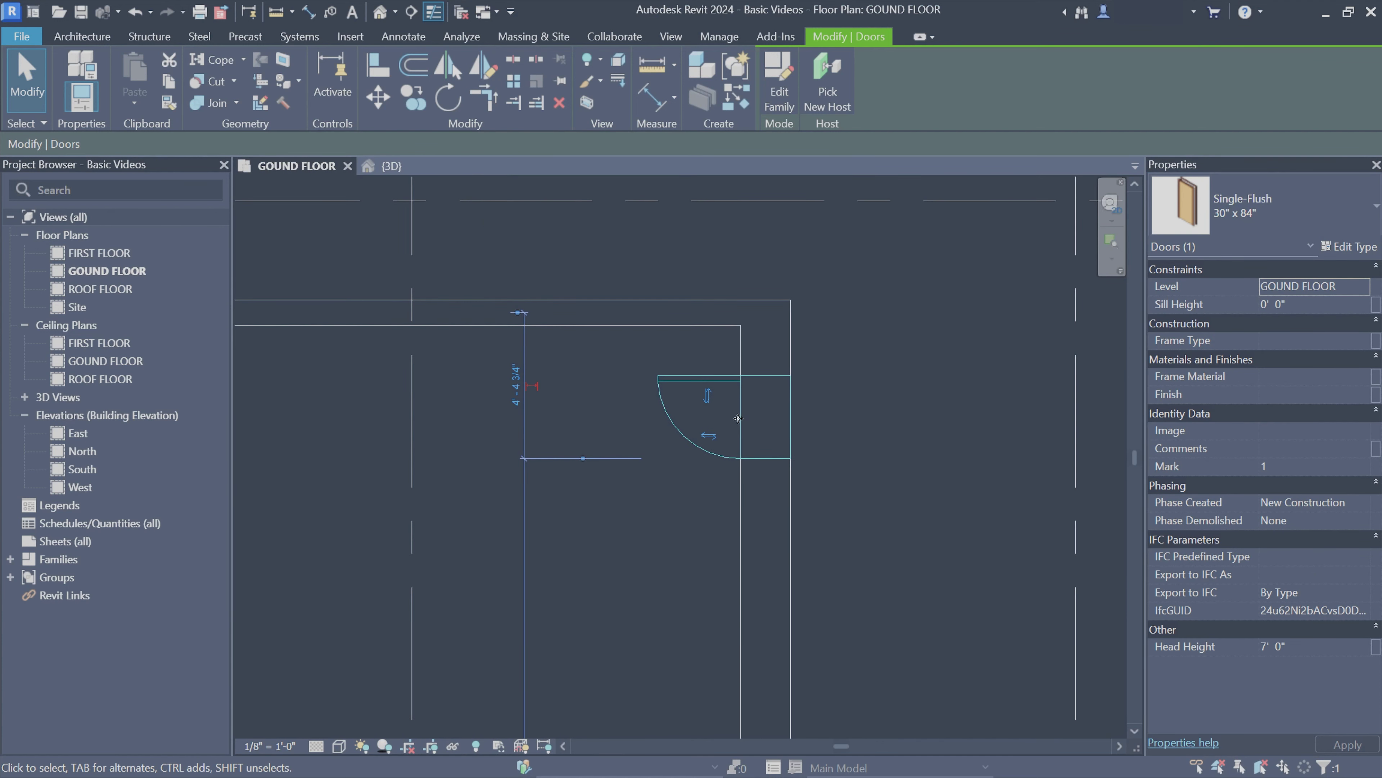
{"action": "left_click", "coordinate": [387, 166]}
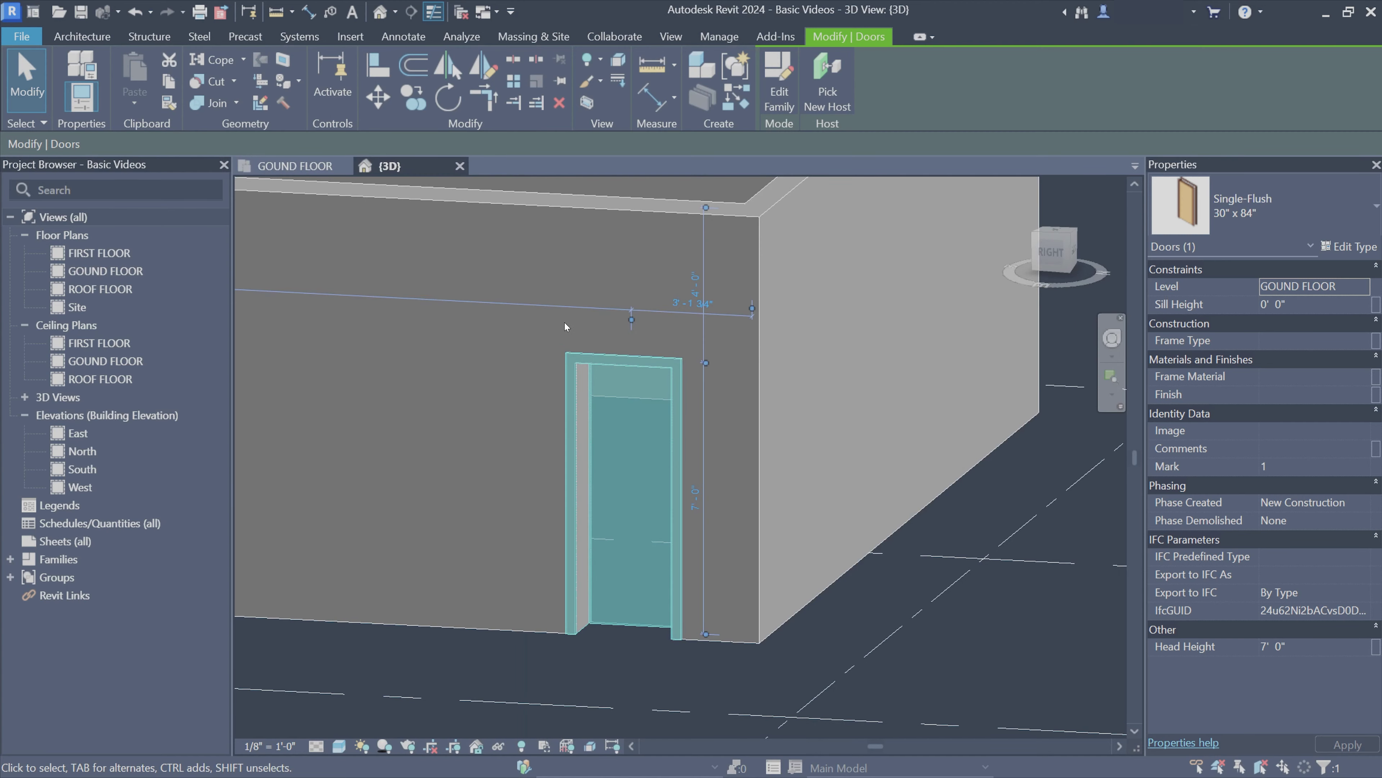
{"action": "middle_click_drag", "start_coordinate": [853, 469], "coordinate": [805, 458], "text": "shift"}
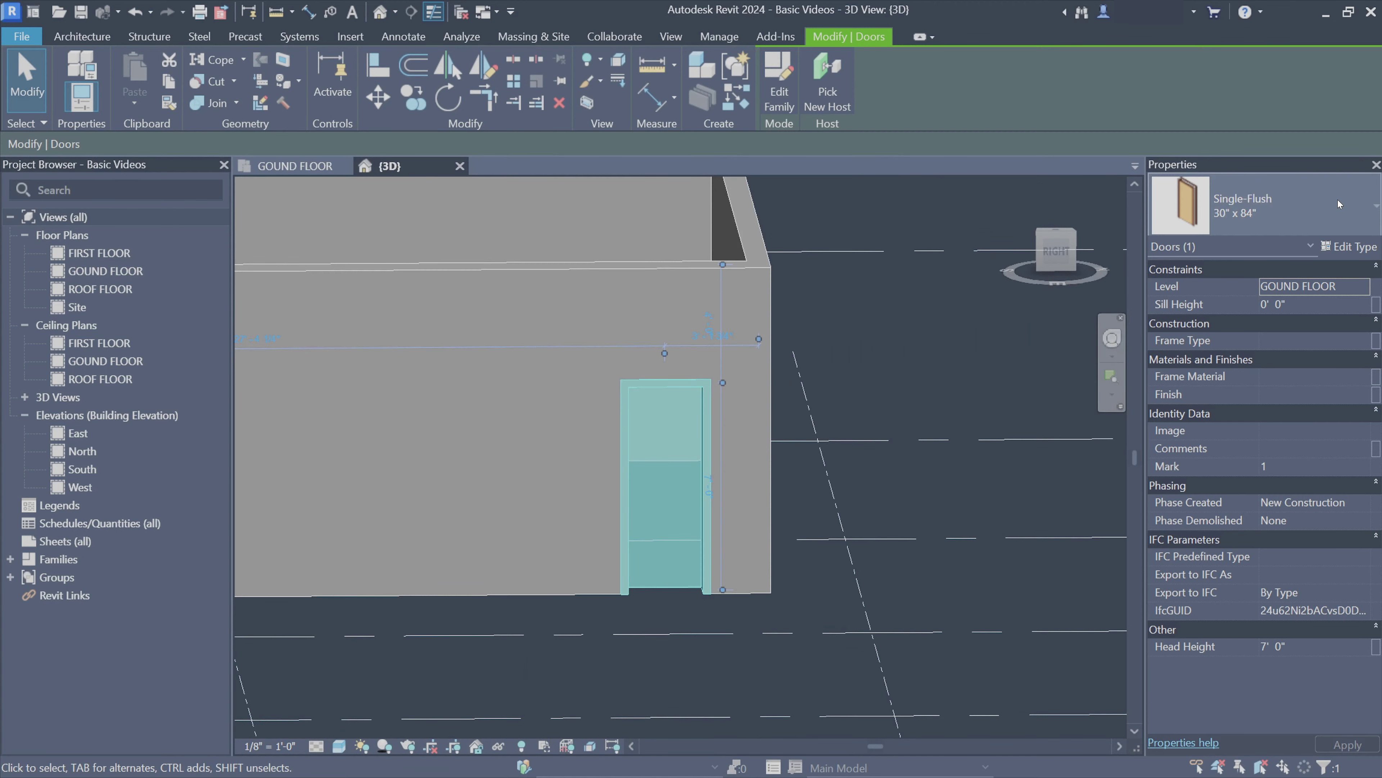
{"action": "left_click", "coordinate": [1257, 224]}
{"action": "key", "text": "Escape"}
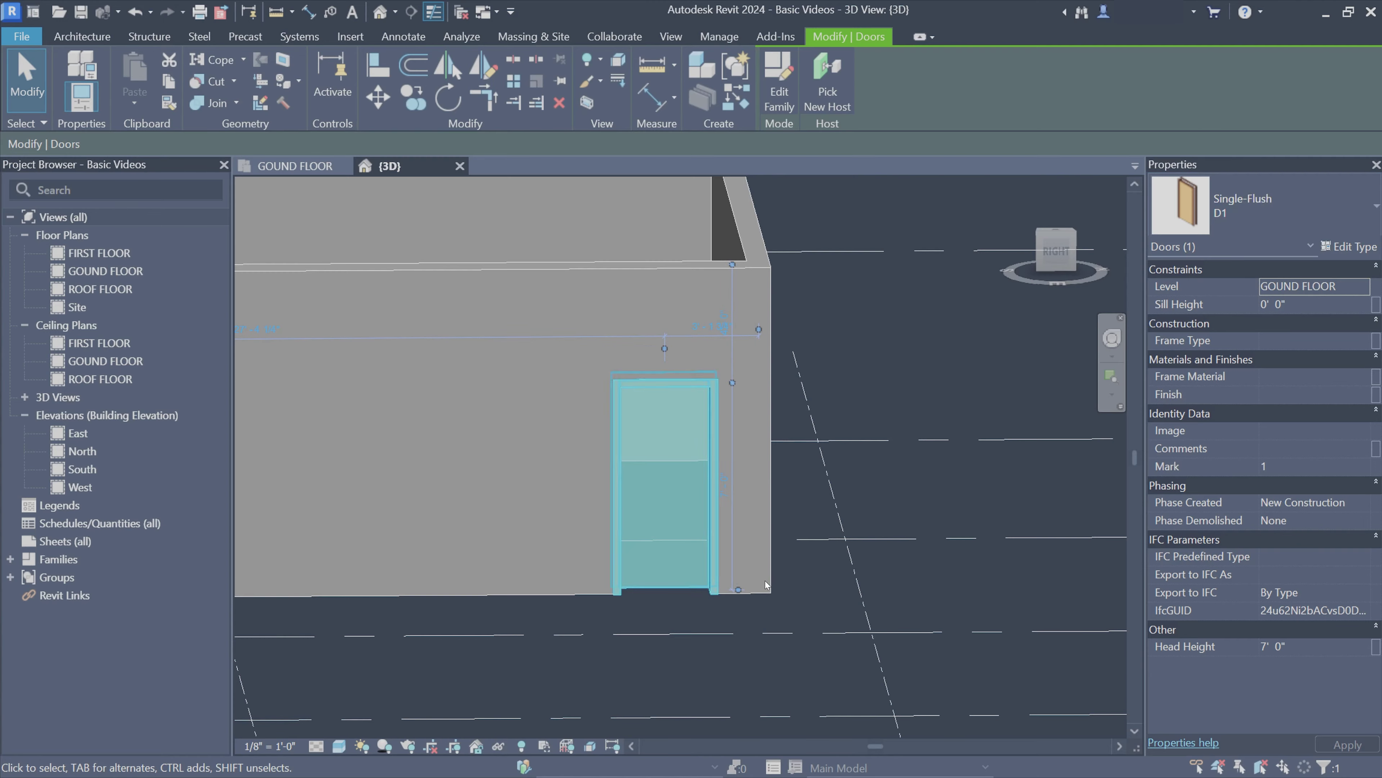
{"action": "key", "text": "Escape"}
{"action": "middle_click_drag", "start_coordinate": [711, 556], "coordinate": [733, 527], "text": "shift"}
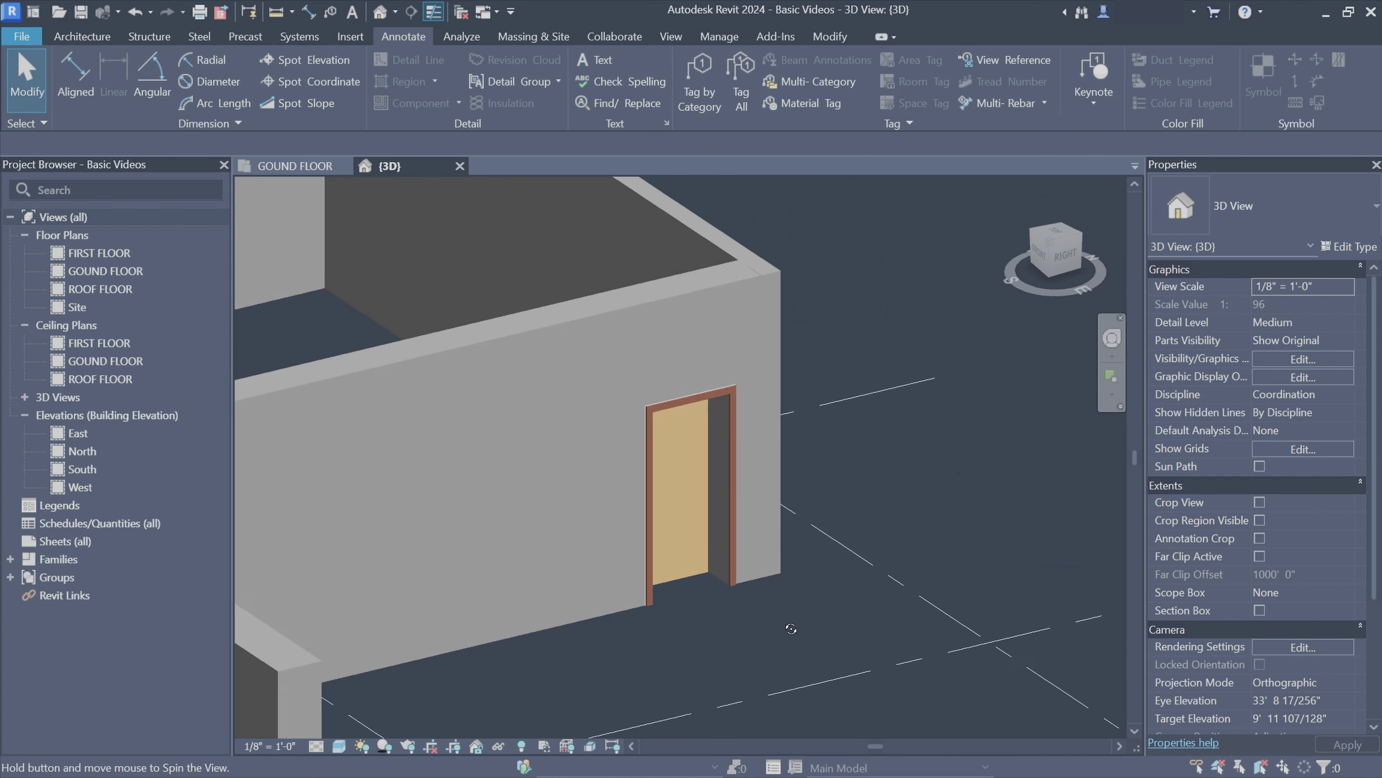
Place a second door with Tag on Placement in the GOUND FLOOR wall below the first
{"action": "left_click", "coordinate": [295, 166]}
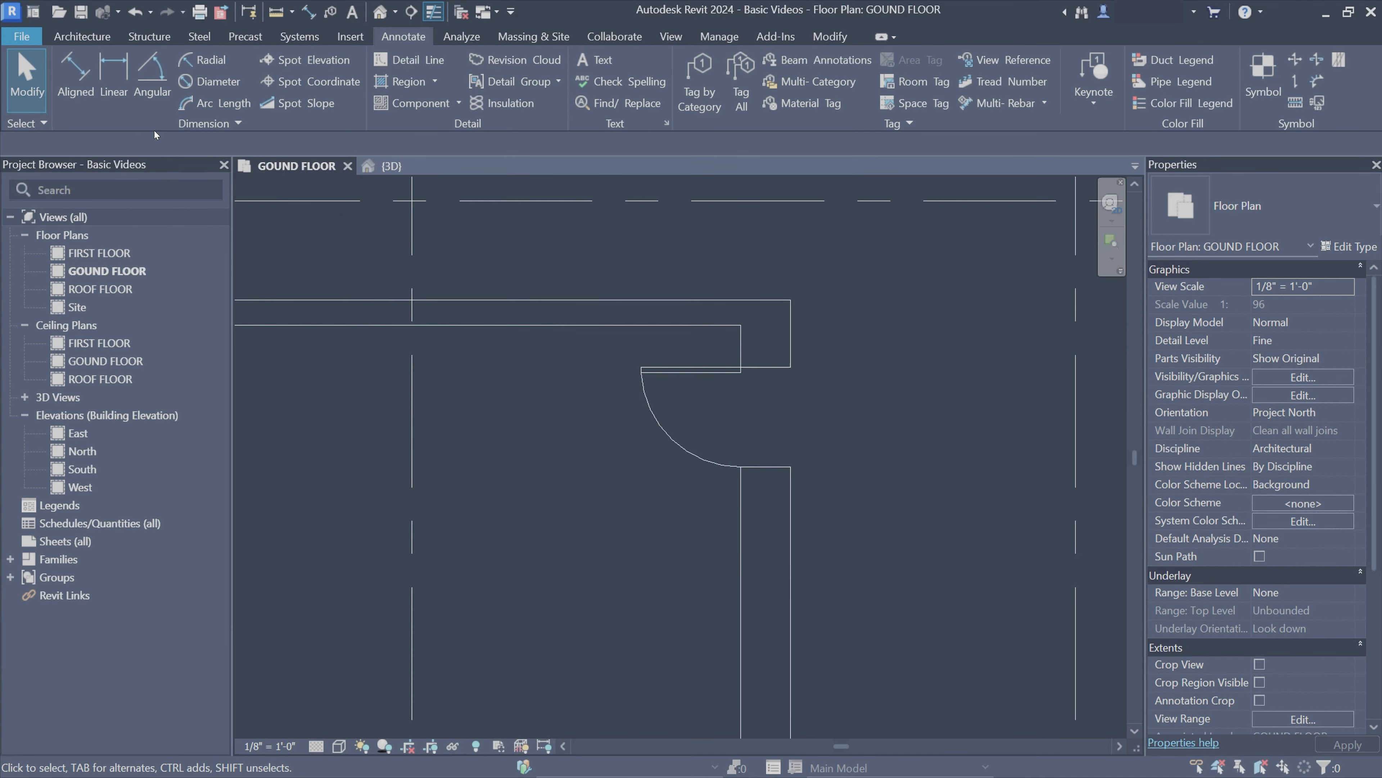
{"action": "left_click", "coordinate": [76, 37]}
{"action": "left_click", "coordinate": [107, 74]}
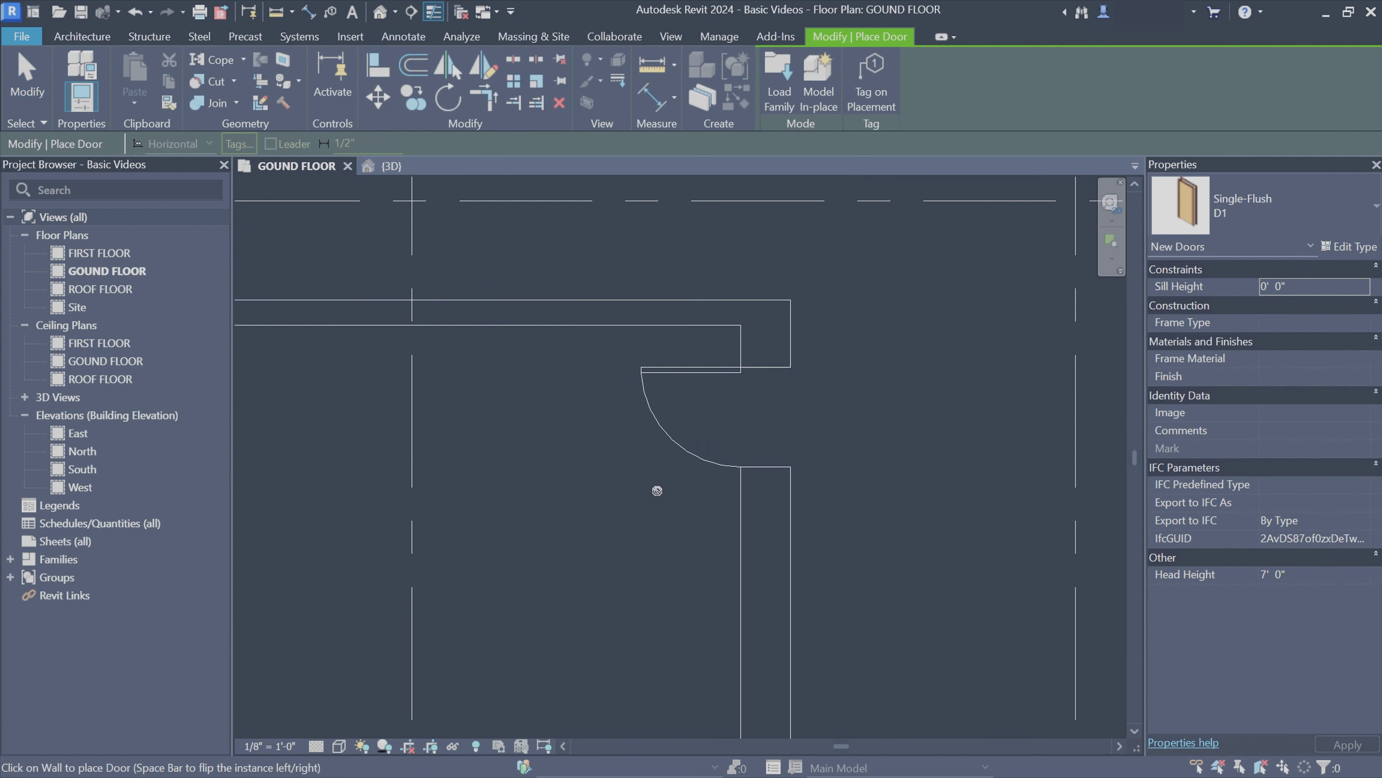
{"action": "left_click", "coordinate": [882, 101]}
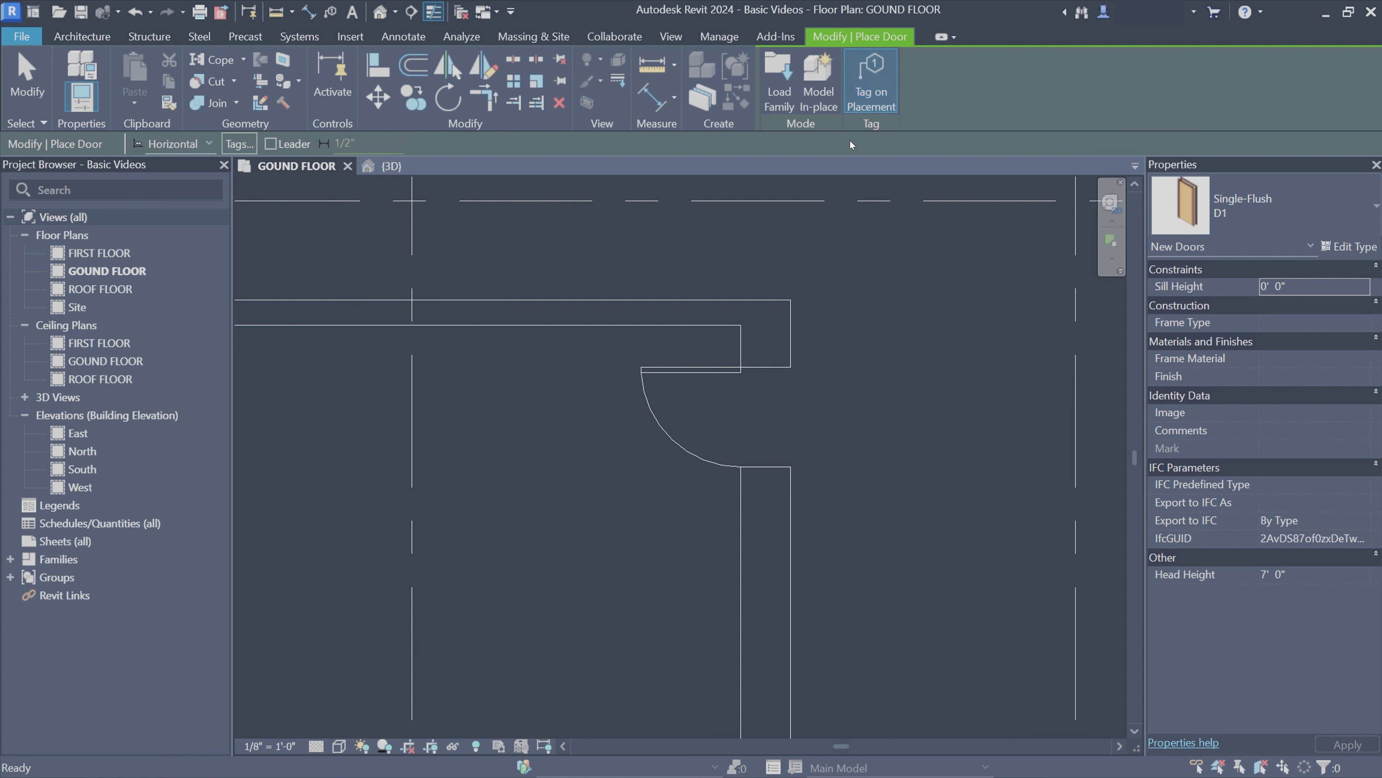
{"action": "middle_click_drag", "start_coordinate": [681, 583], "coordinate": [764, 459]}
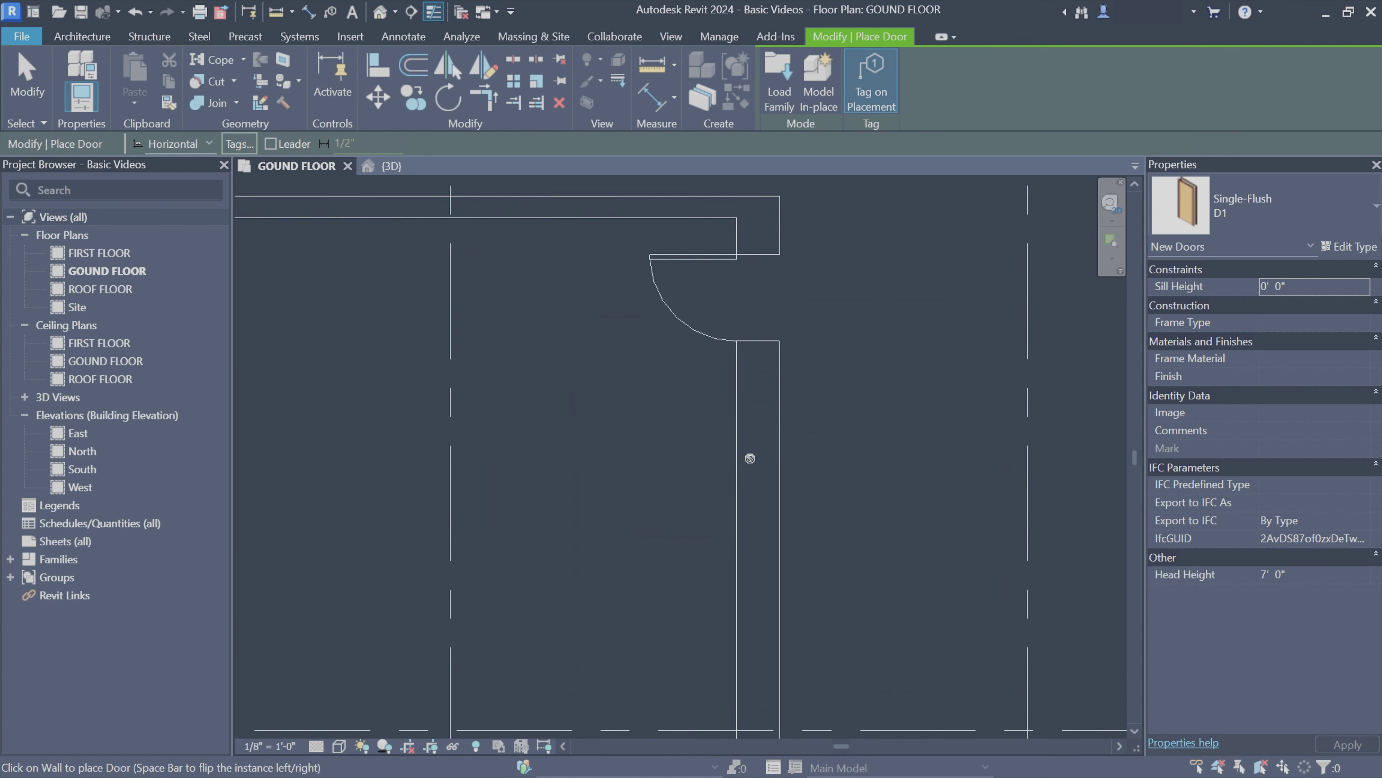
{"action": "left_click", "coordinate": [764, 452]}
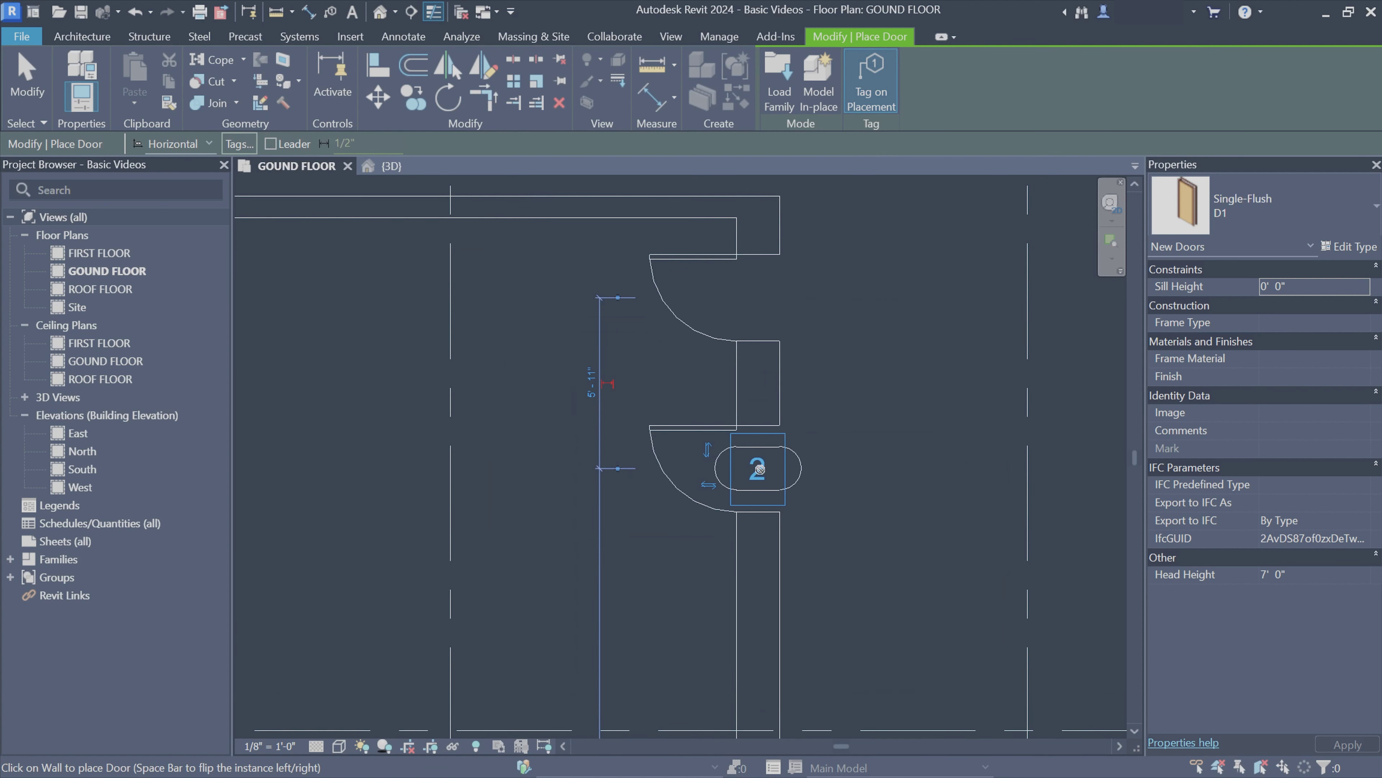
{"action": "key", "text": "Escape"}
{"action": "key", "text": "Escape"}
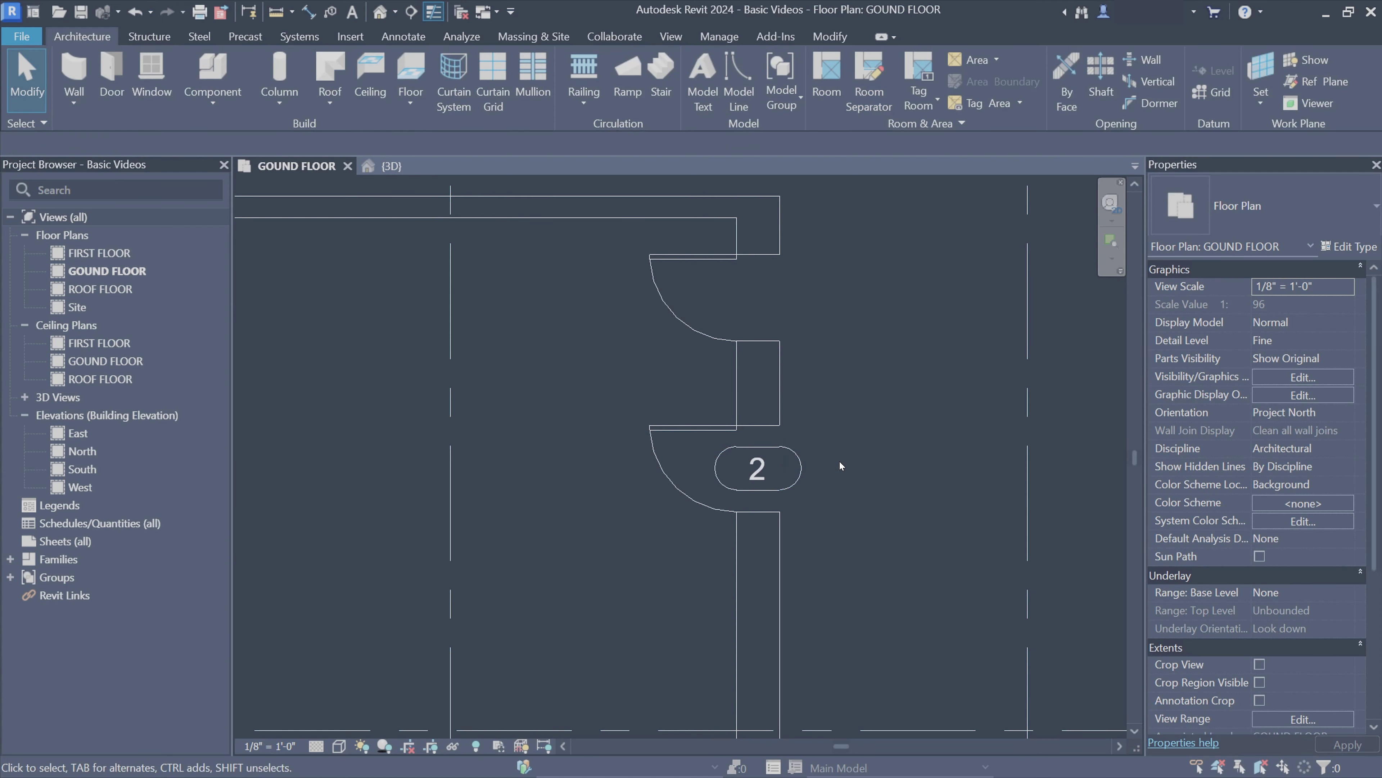
Set the new door's Mark to D2 and verify the tag reads D2
{"action": "scroll", "coordinate": [757, 471], "scroll_direction": "down", "scroll_amount": 2}
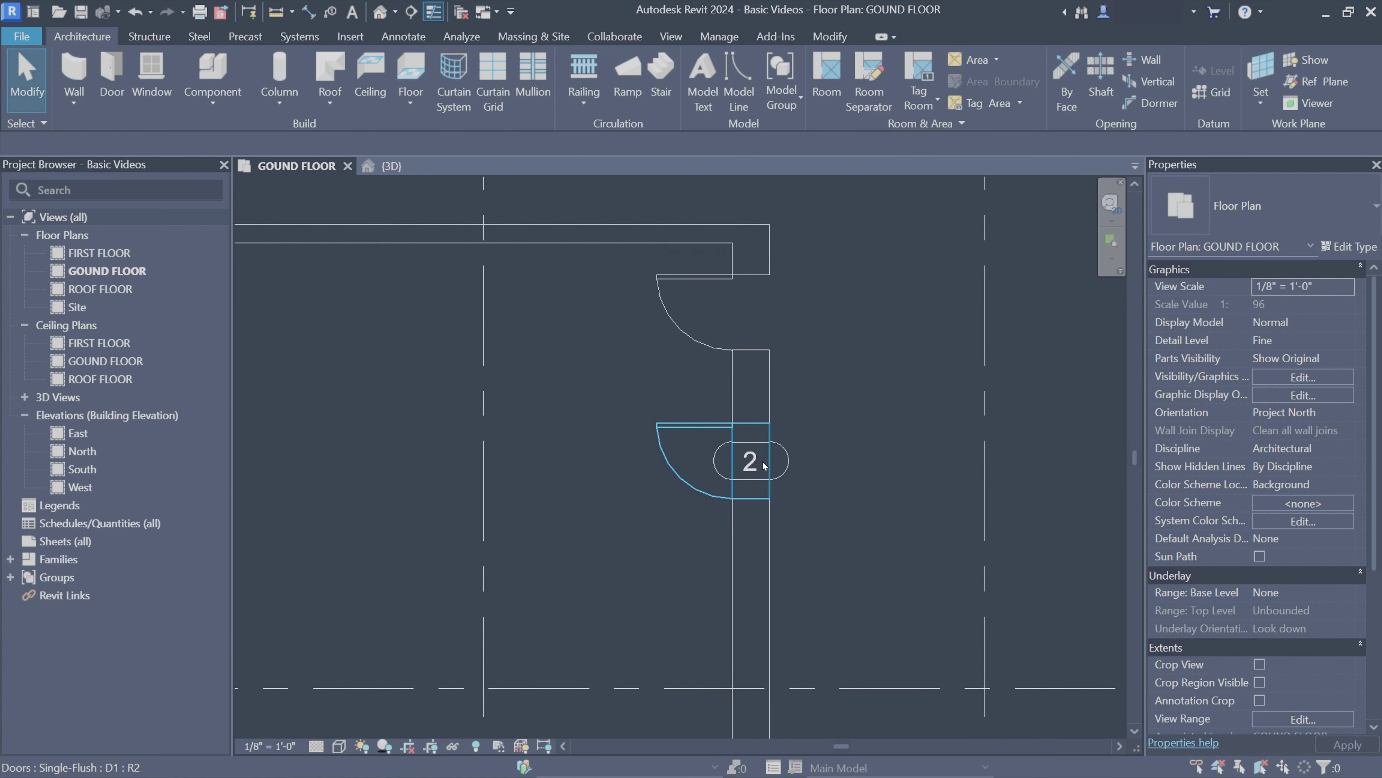
{"action": "middle_click_drag", "start_coordinate": [656, 440], "coordinate": [637, 391]}
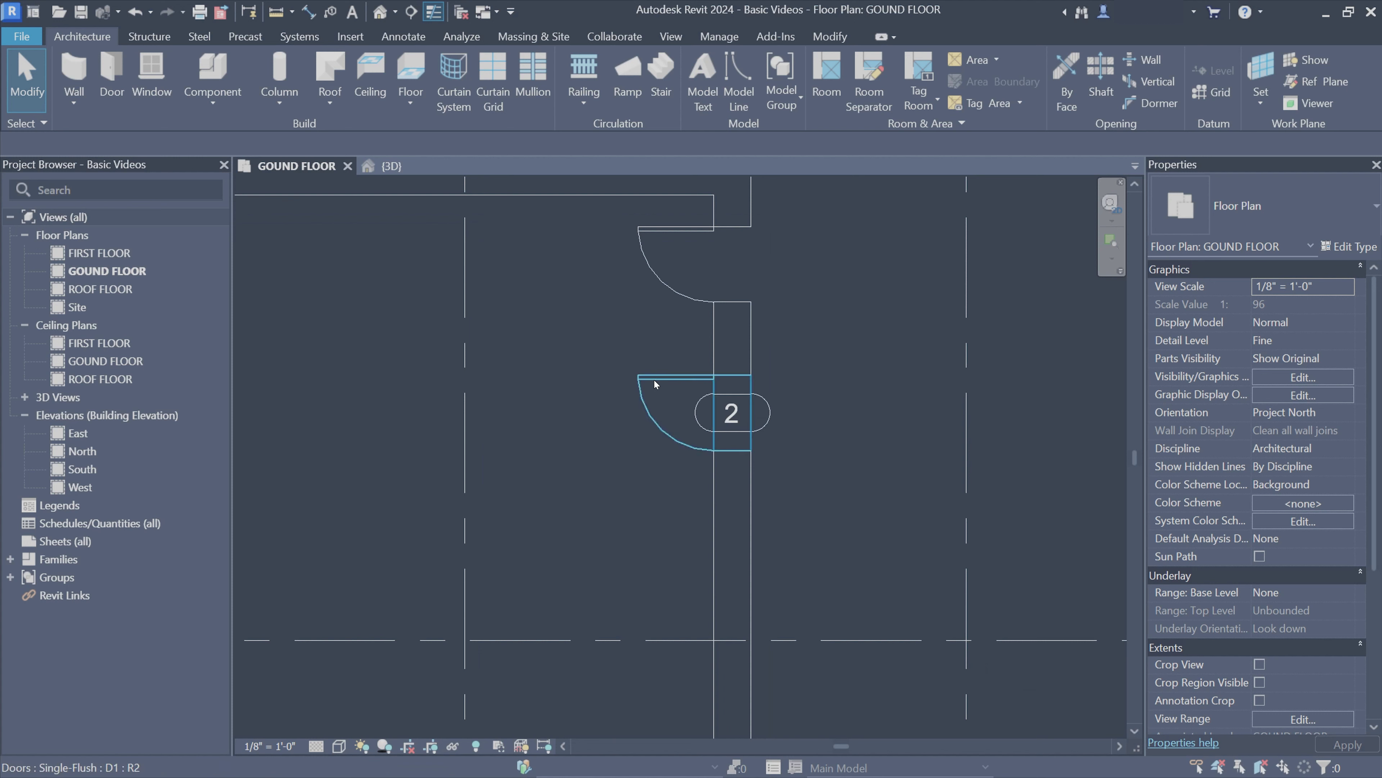
{"action": "left_click", "coordinate": [637, 391]}
{"action": "left_click", "coordinate": [1264, 467]}
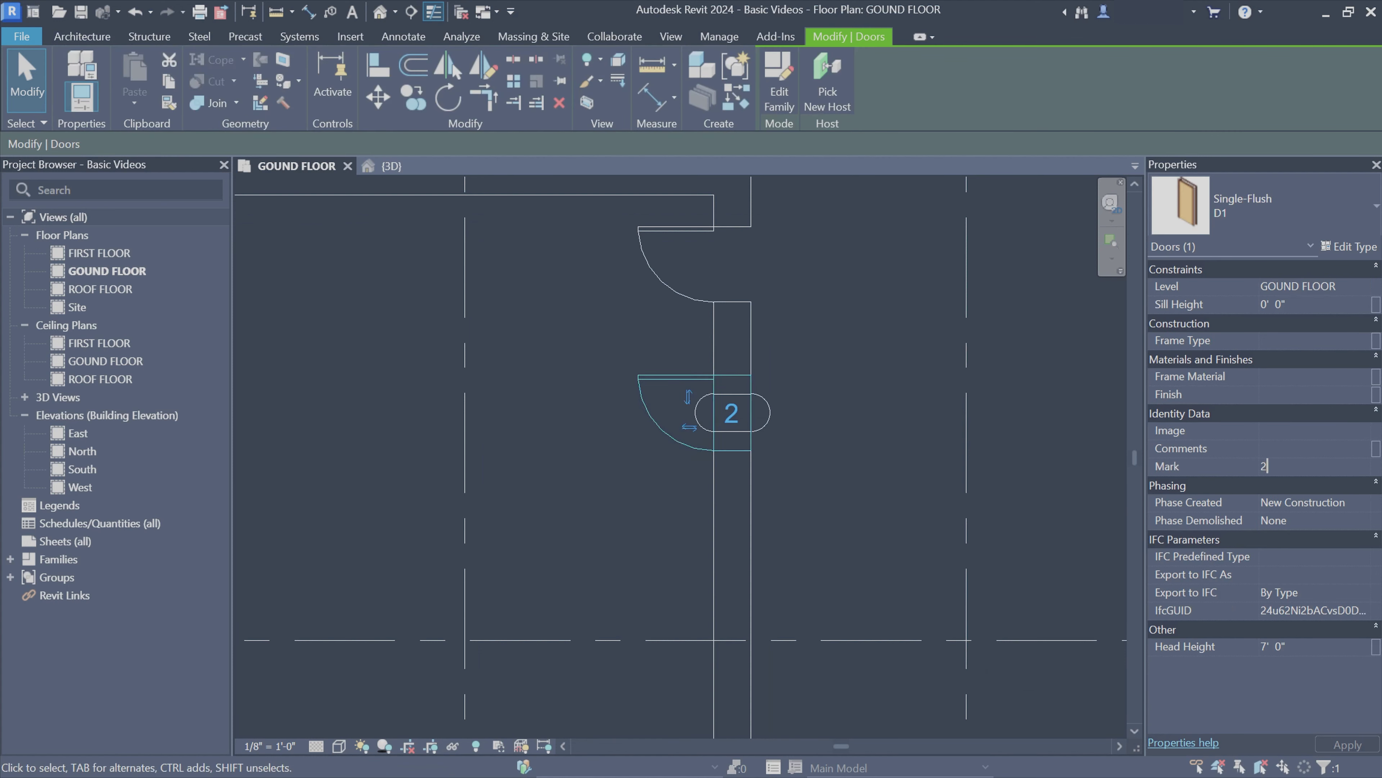
{"action": "type", "text": "D"}
{"action": "type", "text": "2"}
{"action": "left_click", "coordinate": [859, 441]}
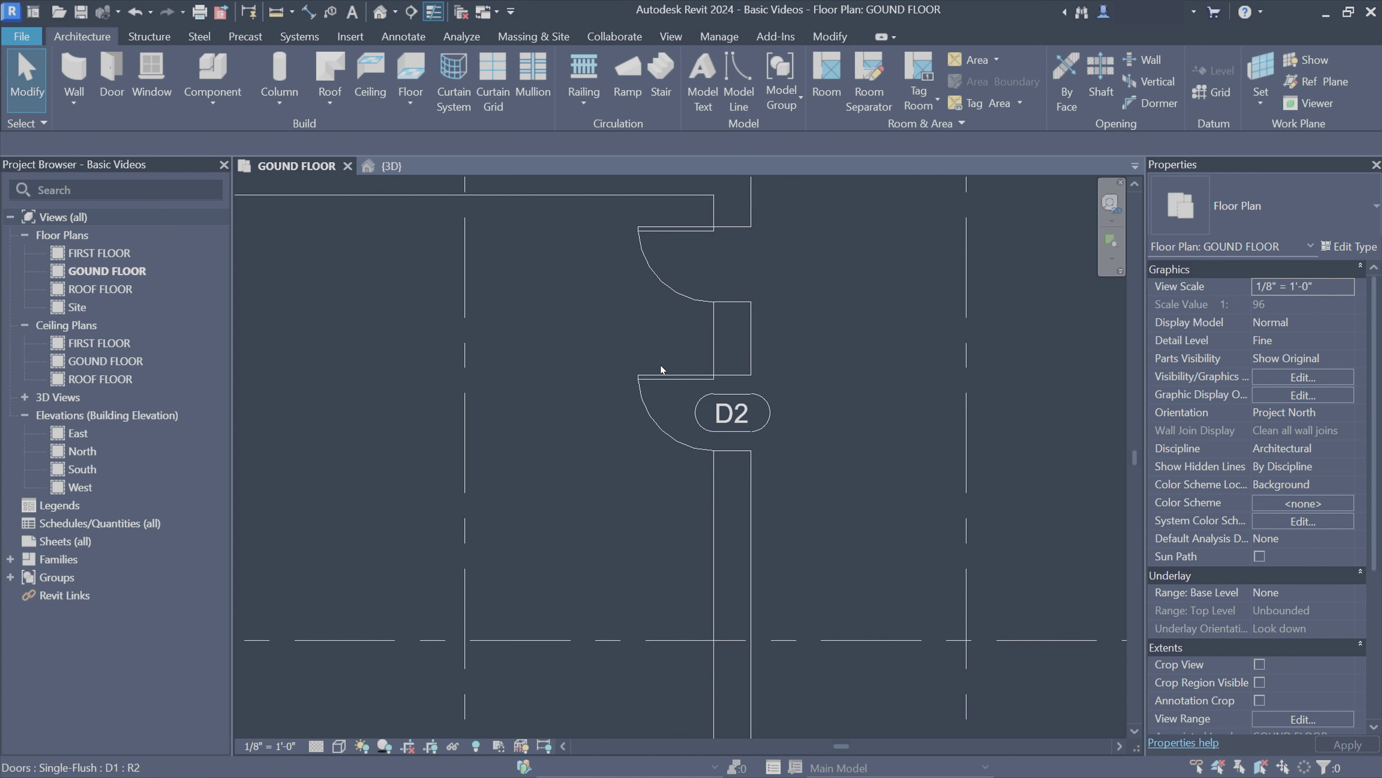
{"action": "left_click", "coordinate": [656, 391]}
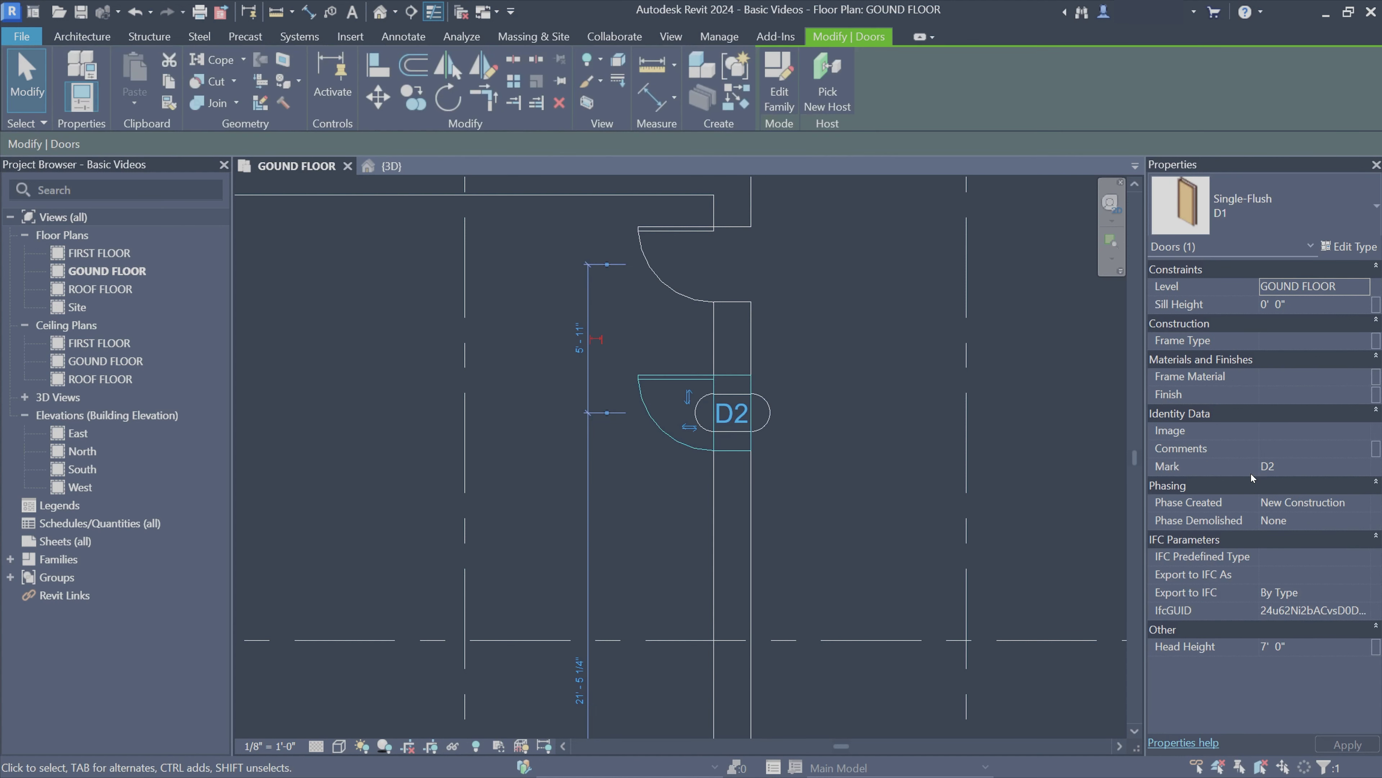
{"action": "left_click", "coordinate": [1262, 469]}
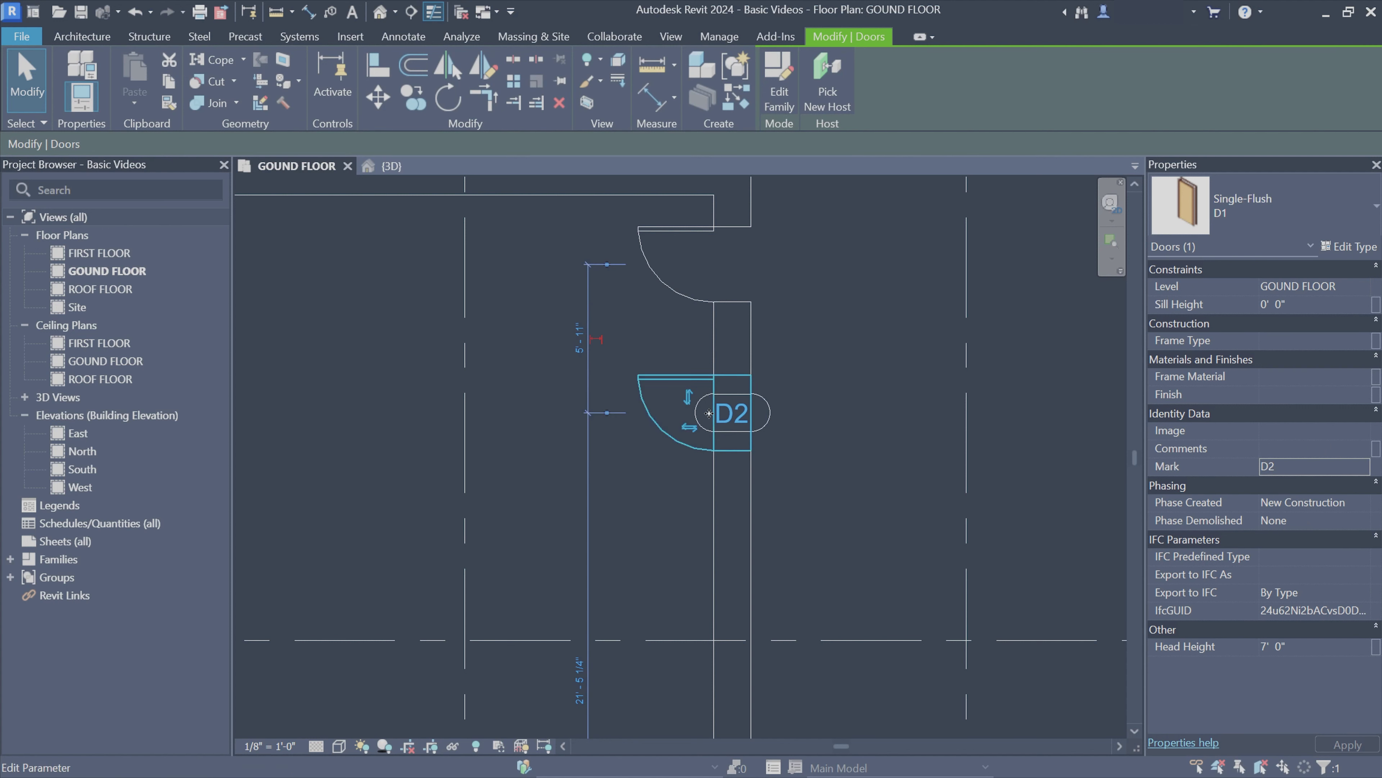
{"action": "key", "text": "Escape"}
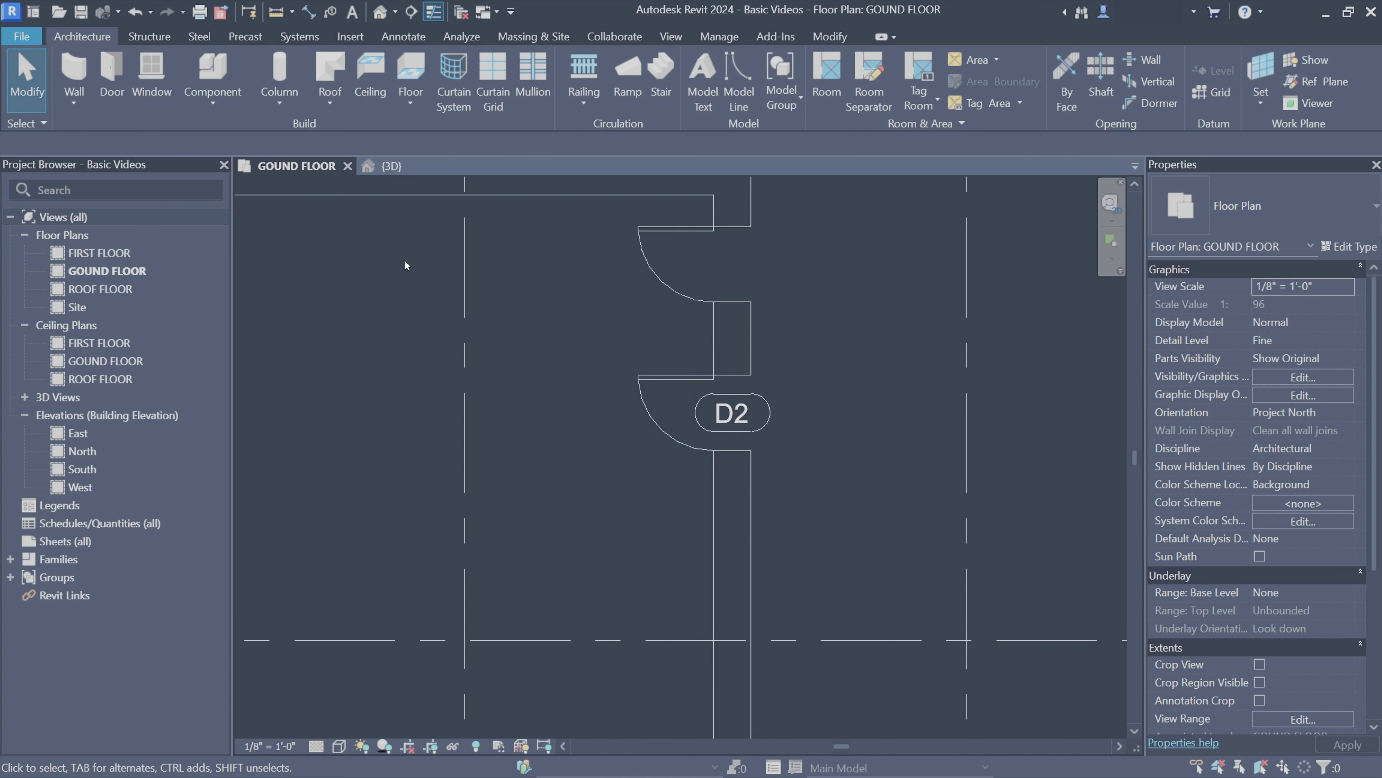
{"action": "left_click", "coordinate": [111, 73]}
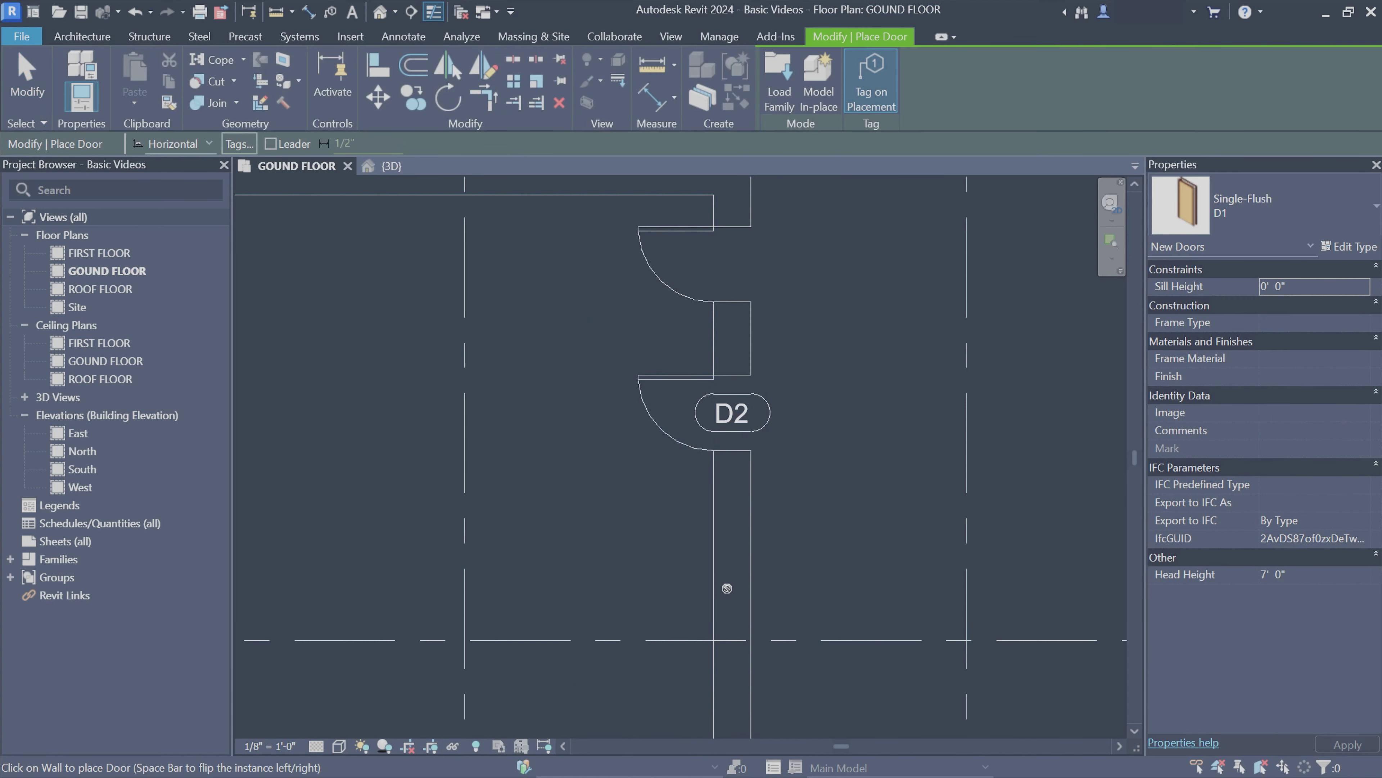
Place a third door below D2 and pan the plan to show its D3 tag
{"action": "left_click", "coordinate": [746, 588]}
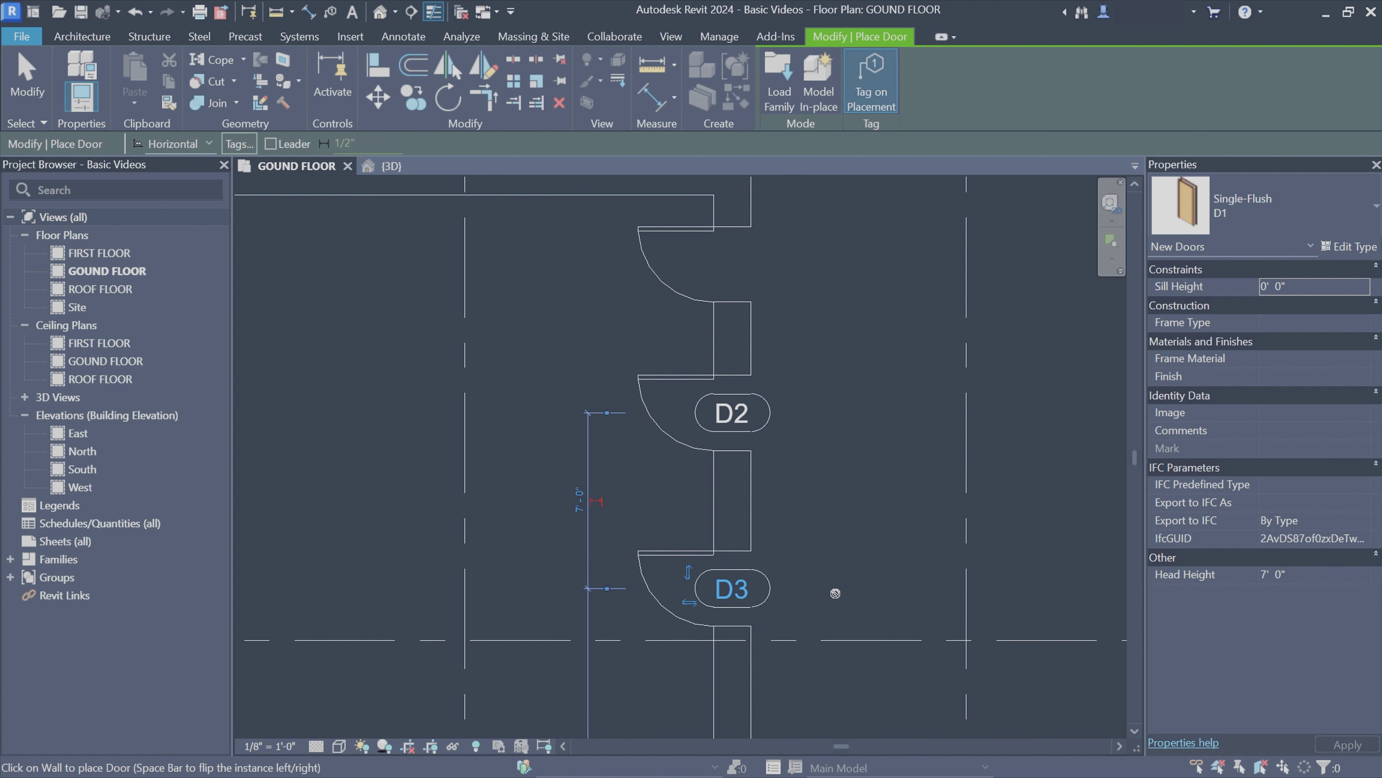
{"action": "key", "text": "Escape"}
{"action": "key", "text": "Escape"}
{"action": "middle_click_drag", "start_coordinate": [783, 597], "coordinate": [771, 530]}
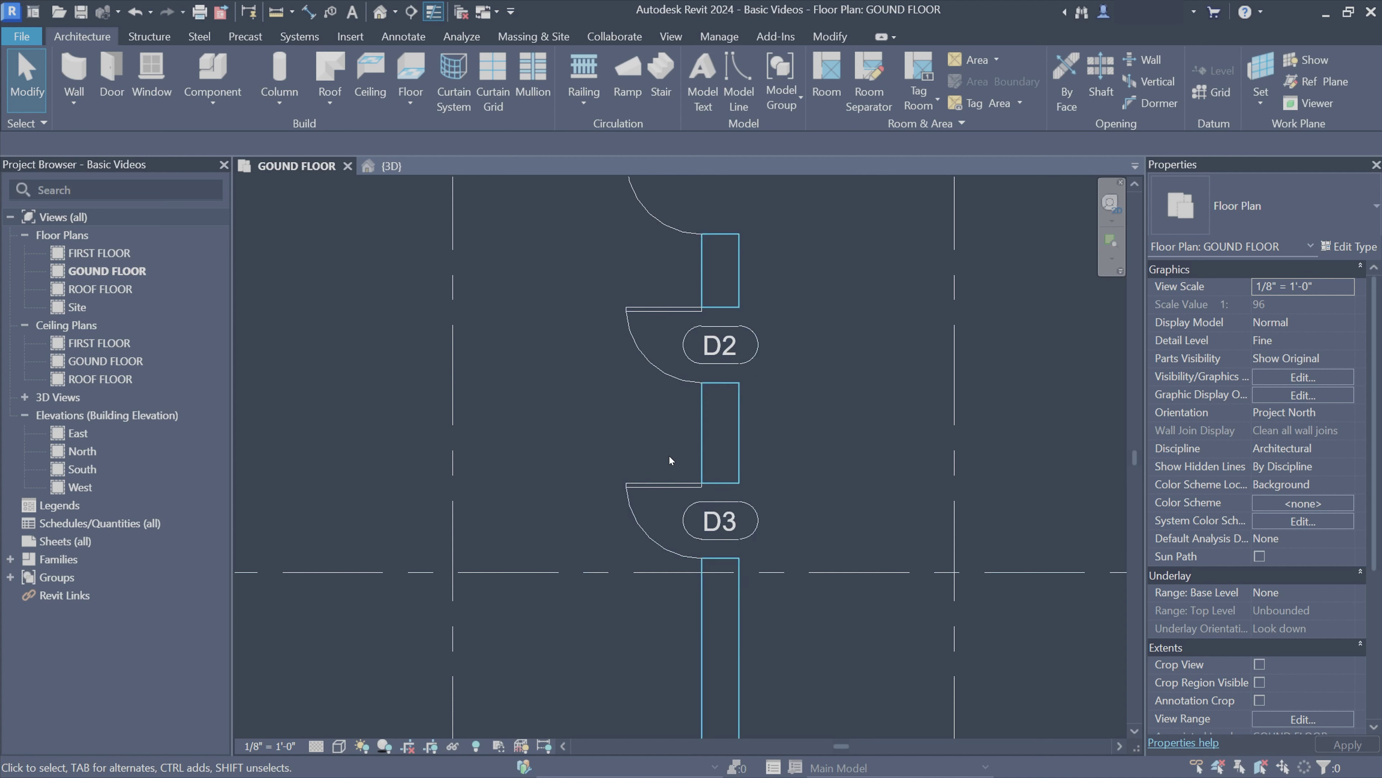
{"action": "scroll", "coordinate": [791, 430], "scroll_direction": "down", "scroll_amount": 1}
{"action": "left_click", "coordinate": [675, 400]}
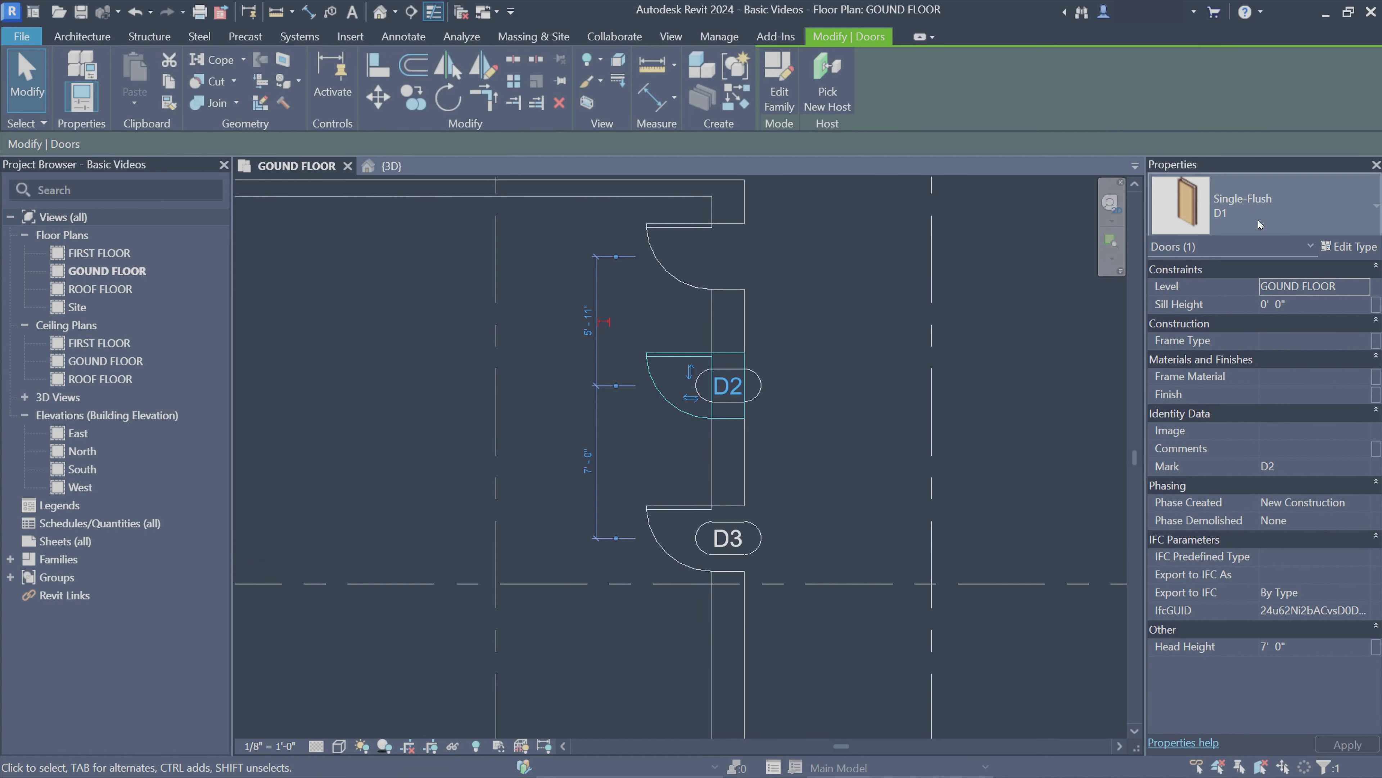
{"action": "left_click", "coordinate": [842, 397]}
{"action": "middle_click_drag", "start_coordinate": [841, 392], "coordinate": [858, 449]}
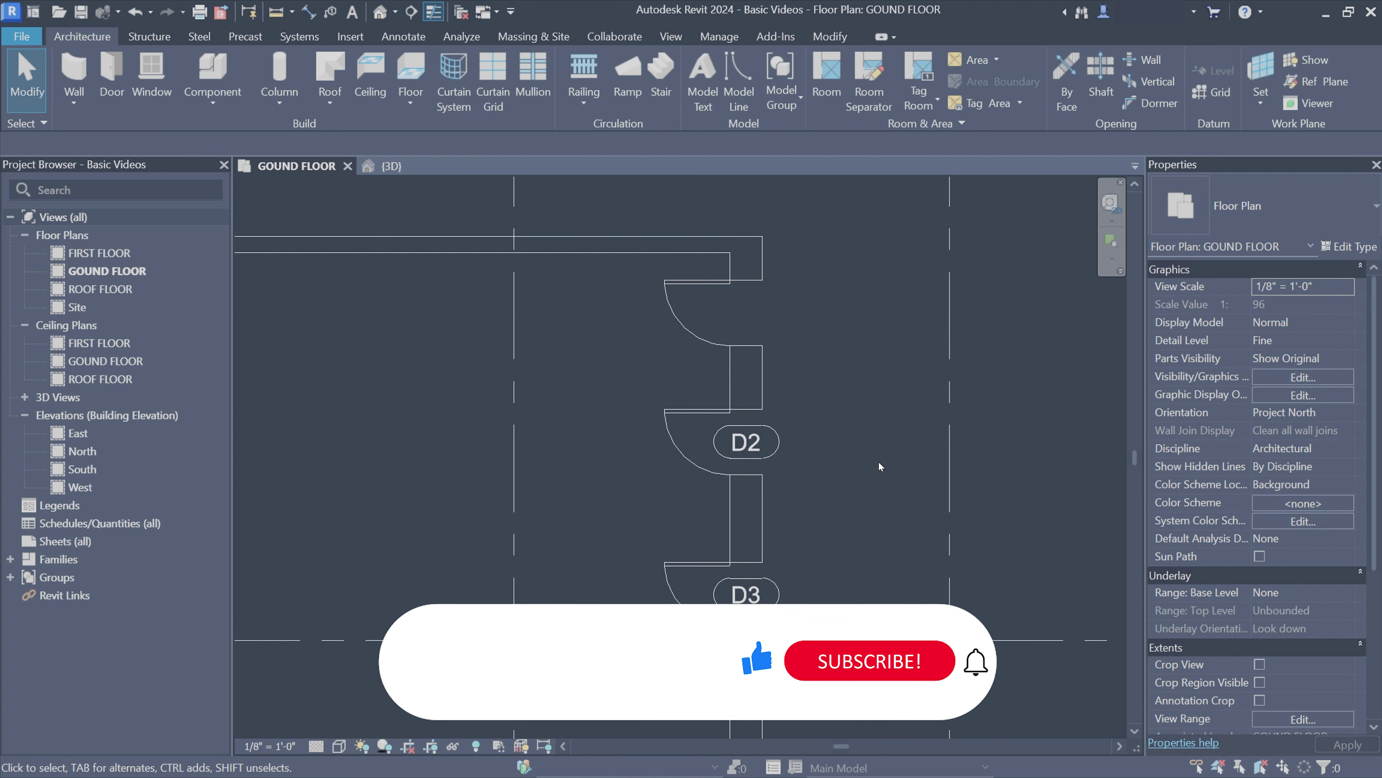
{"action": "middle_click_drag", "start_coordinate": [881, 466], "coordinate": [903, 469]}
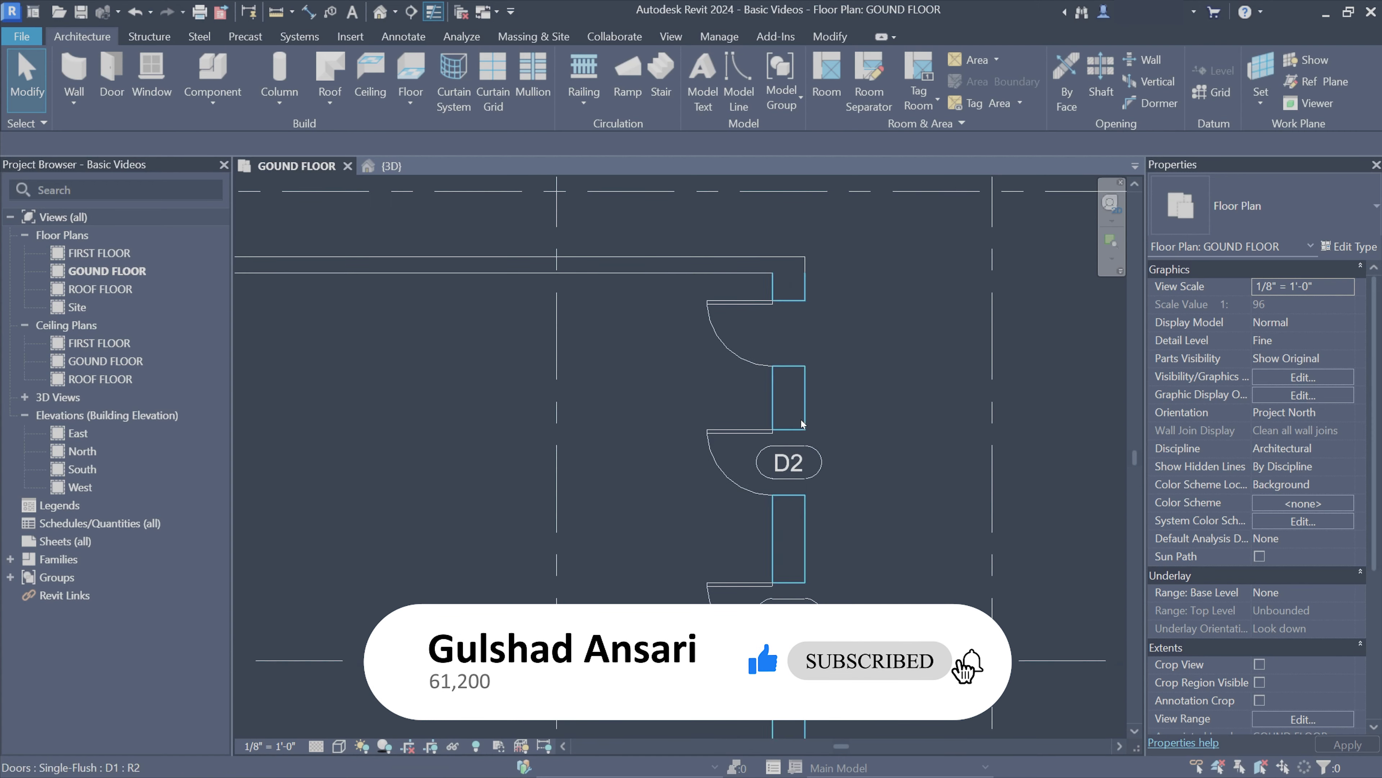
{"action": "middle_click_drag", "start_coordinate": [809, 388], "coordinate": [783, 378]}
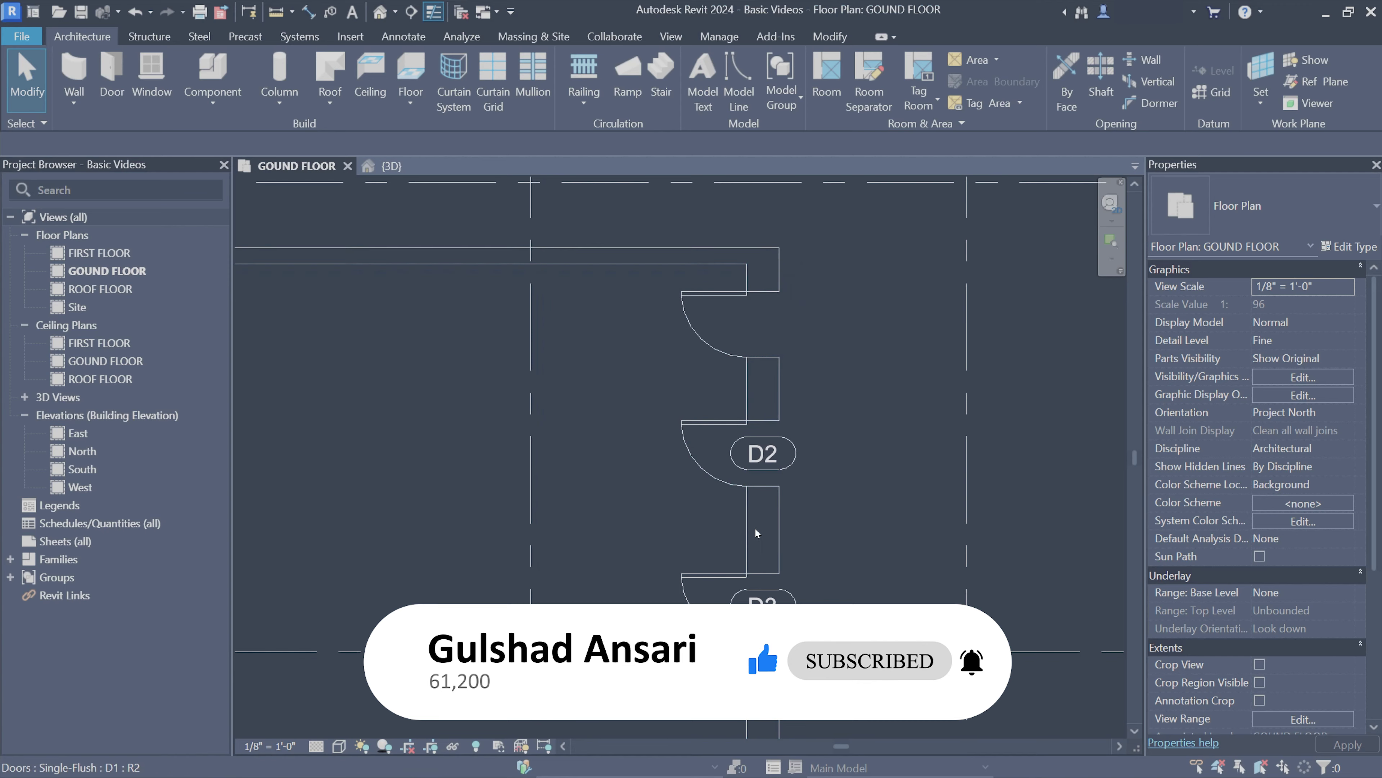
Orbit the 3D view and open the North, South, West and East elevations
{"action": "left_click", "coordinate": [391, 166]}
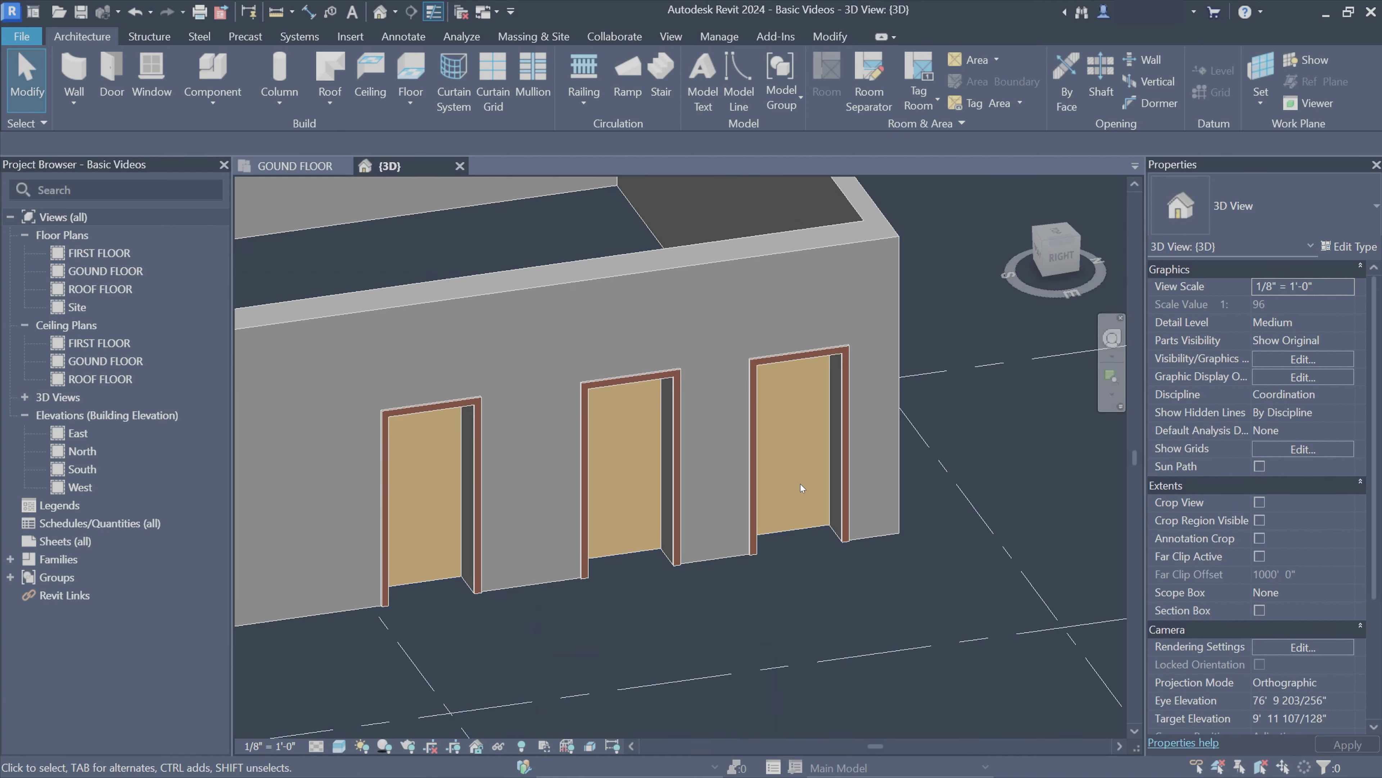
{"action": "middle_click_drag", "start_coordinate": [626, 381], "coordinate": [844, 495], "text": "shift"}
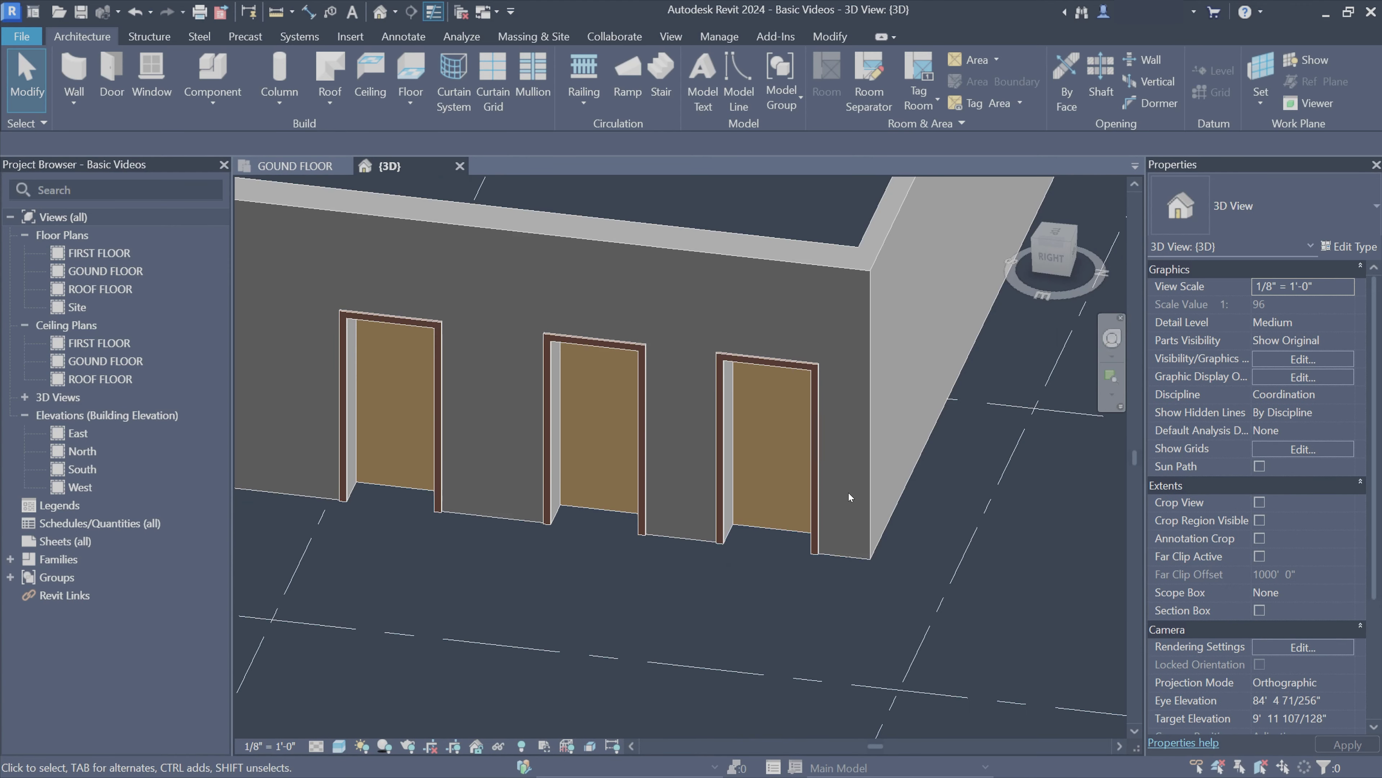
{"action": "double_click", "coordinate": [79, 450]}
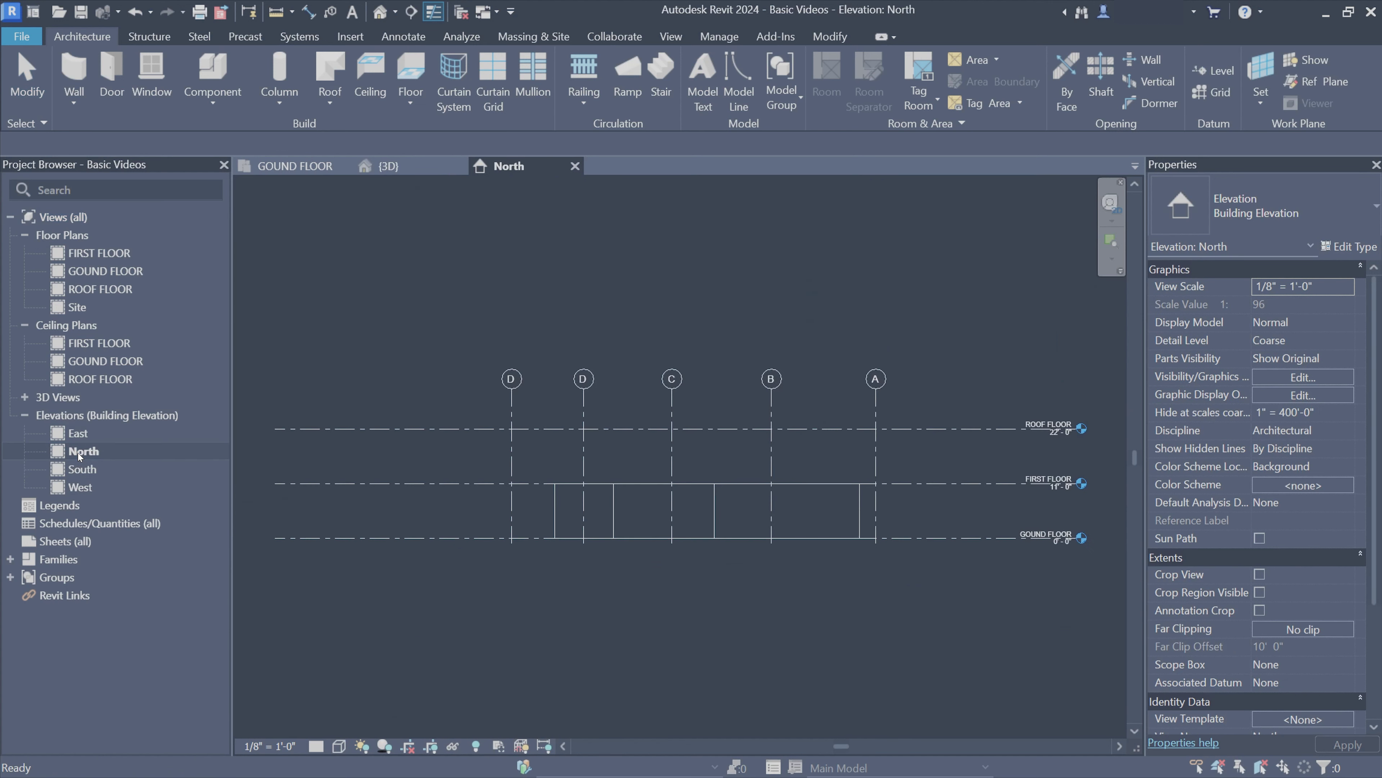
{"action": "double_click", "coordinate": [82, 469]}
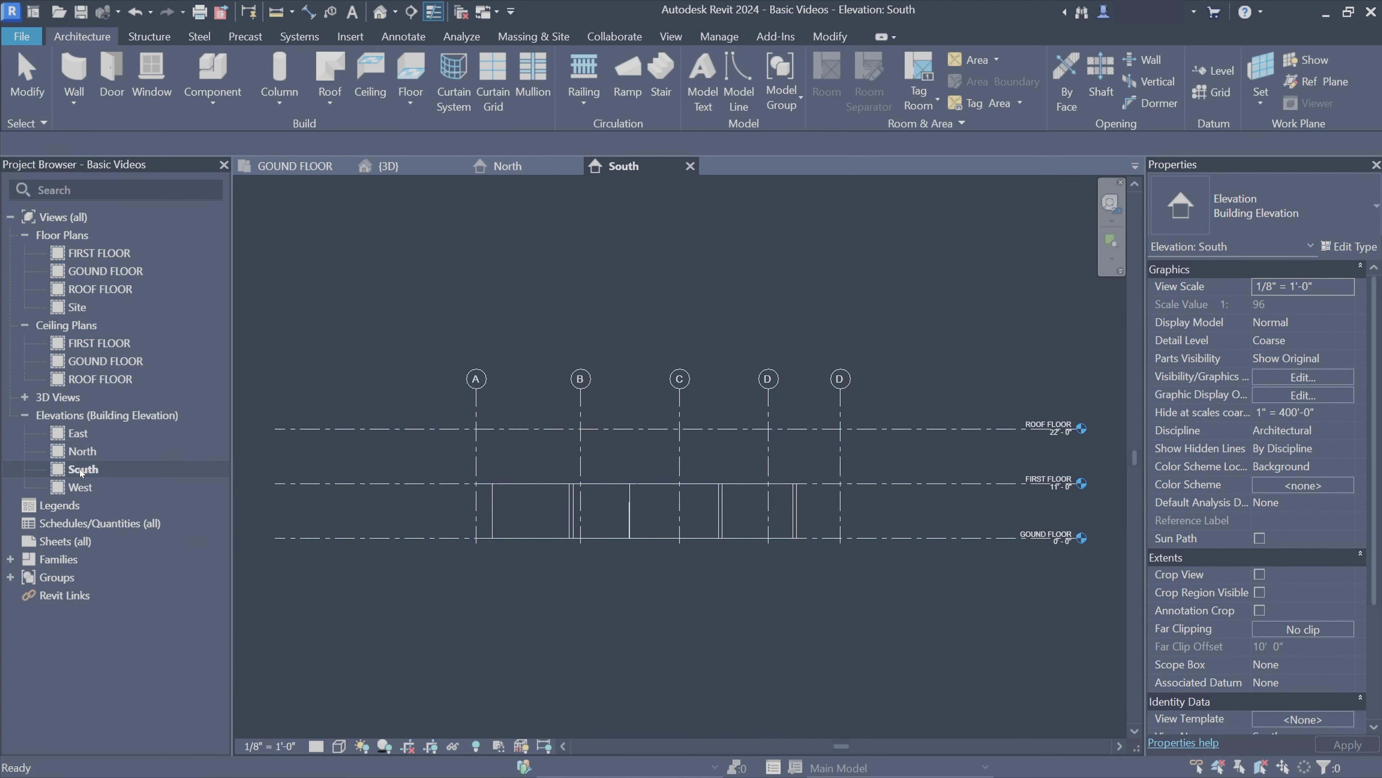
{"action": "left_click", "coordinate": [82, 488]}
{"action": "double_click", "coordinate": [81, 487]}
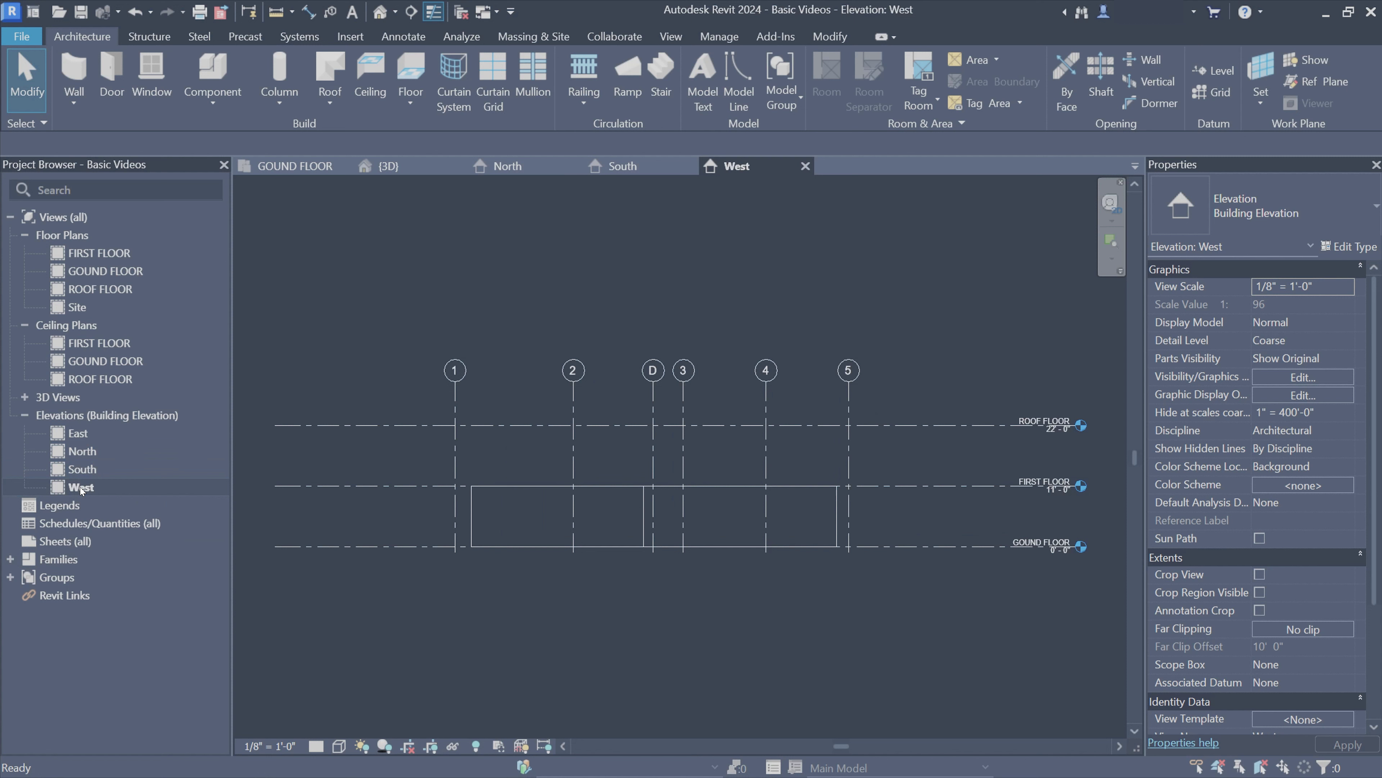
{"action": "double_click", "coordinate": [78, 433]}
{"action": "scroll", "coordinate": [898, 539], "scroll_direction": "up", "scroll_amount": 2}
{"action": "scroll", "coordinate": [789, 523], "scroll_direction": "up", "scroll_amount": 2}
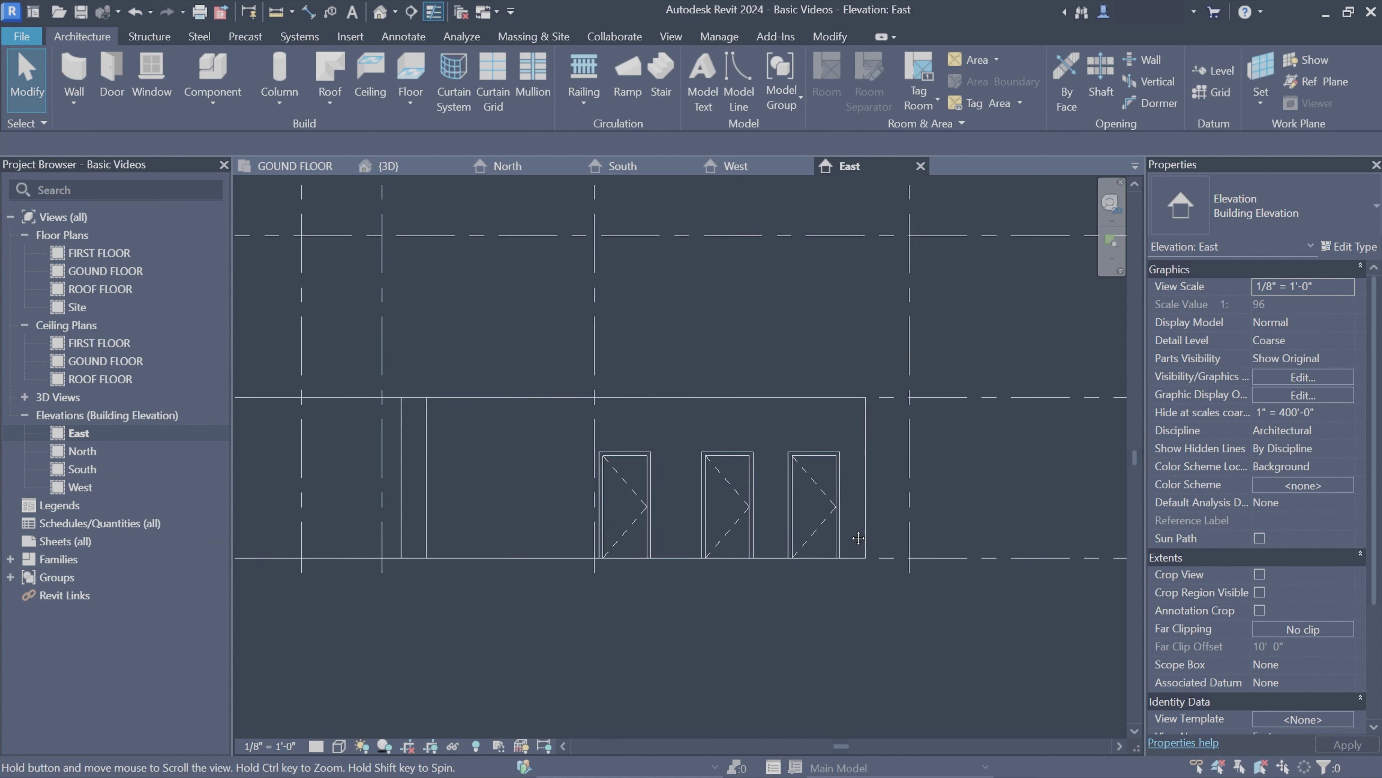
{"action": "scroll", "coordinate": [657, 503], "scroll_direction": "up", "scroll_amount": 2}
{"action": "scroll", "coordinate": [842, 466], "scroll_direction": "up", "scroll_amount": 1}
{"action": "middle_click_drag", "start_coordinate": [843, 466], "coordinate": [861, 392]}
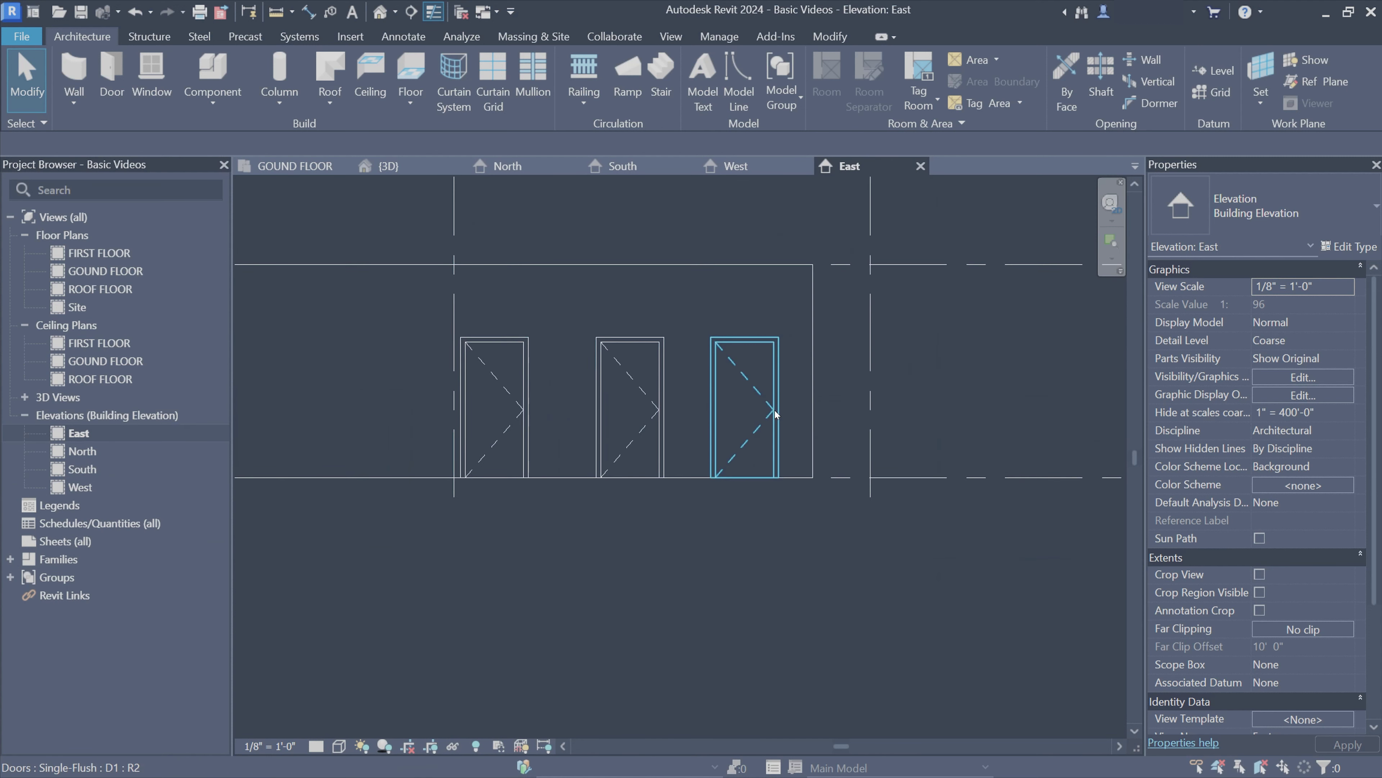
{"action": "left_click", "coordinate": [754, 422]}
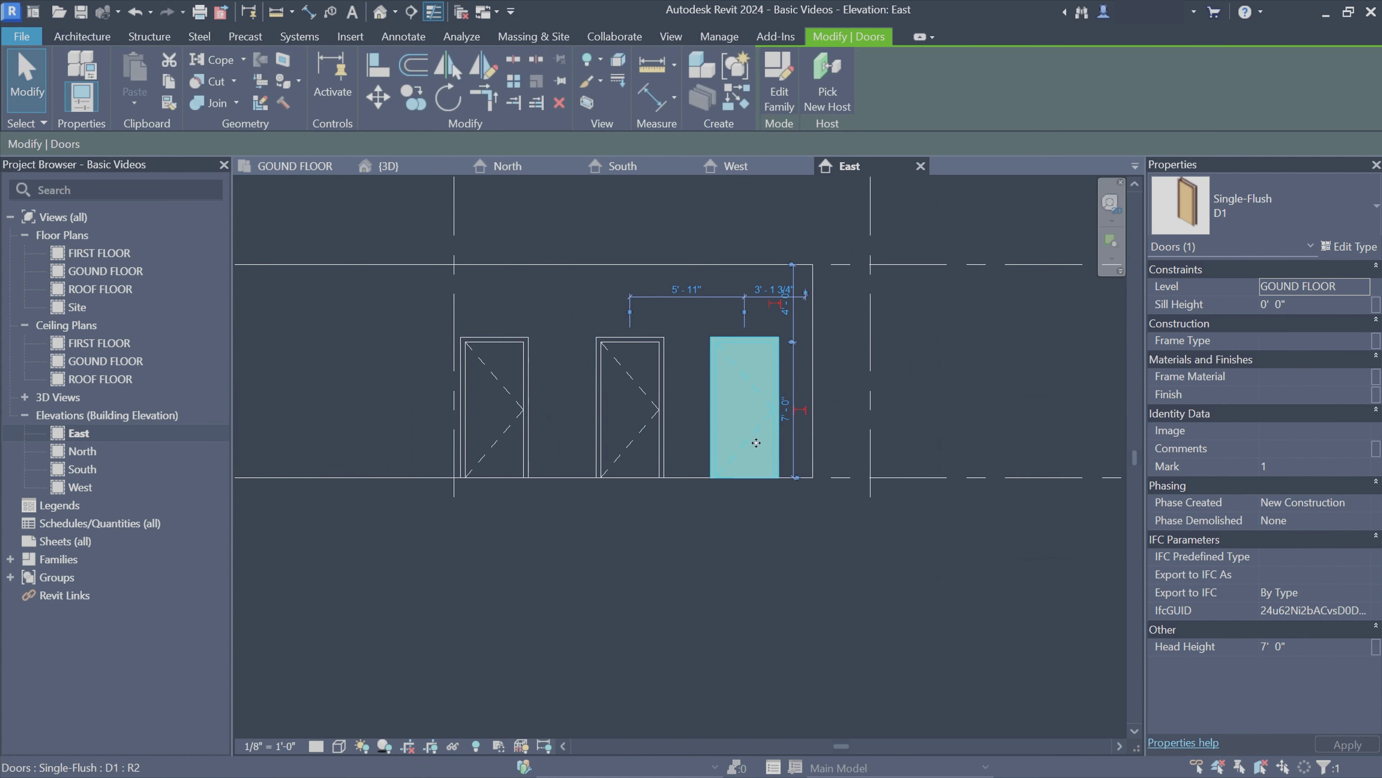
{"action": "left_click", "coordinate": [1280, 308]}
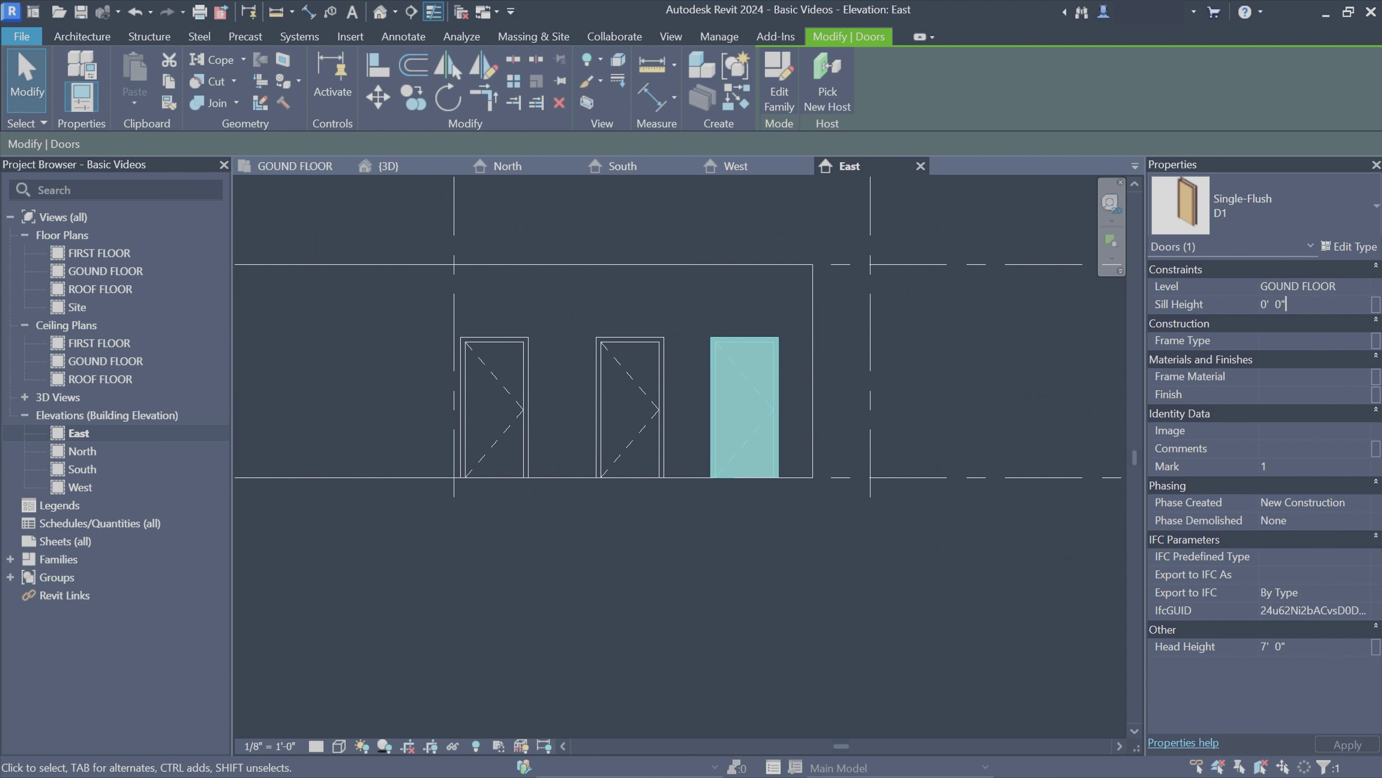
{"action": "type", "text": "2"}
{"action": "key", "text": "Return"}
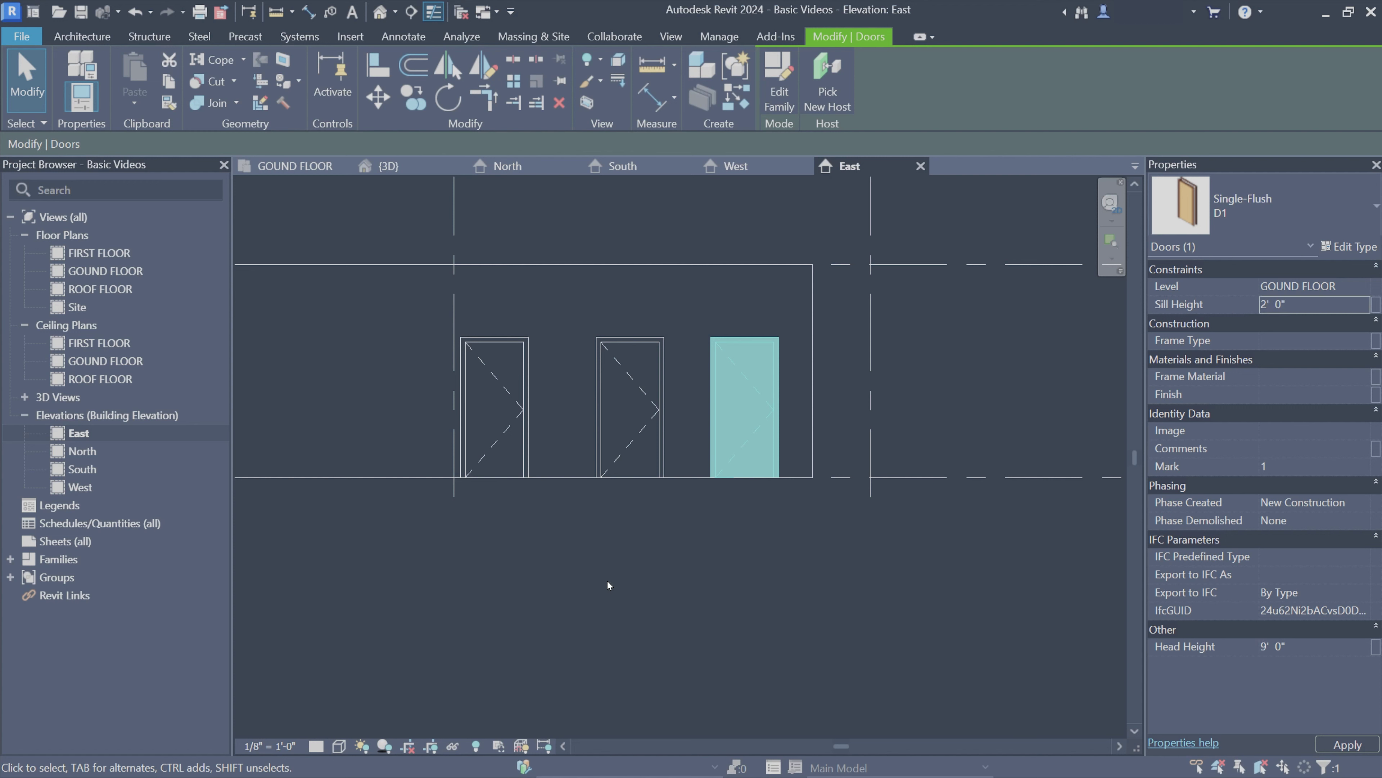
{"action": "left_click", "coordinate": [602, 596]}
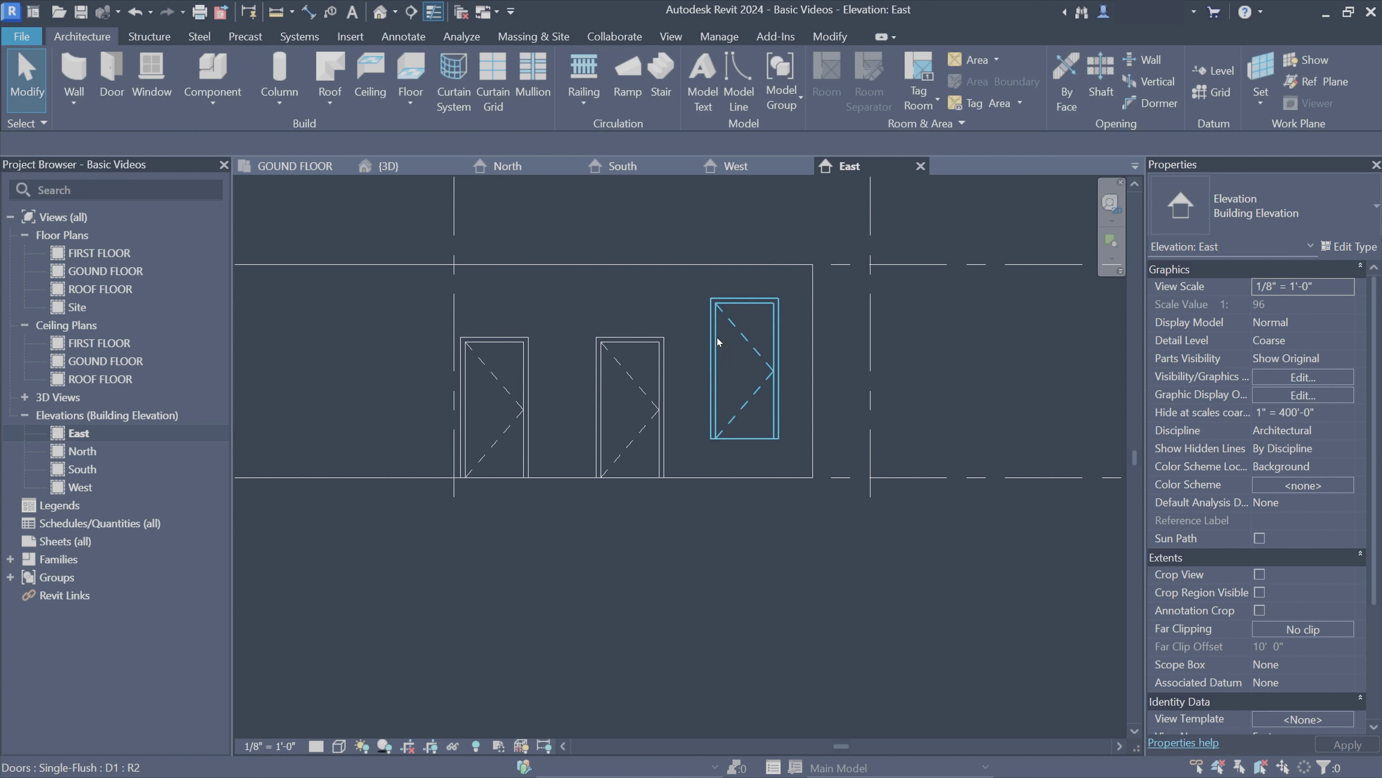
{"action": "left_click", "coordinate": [715, 414]}
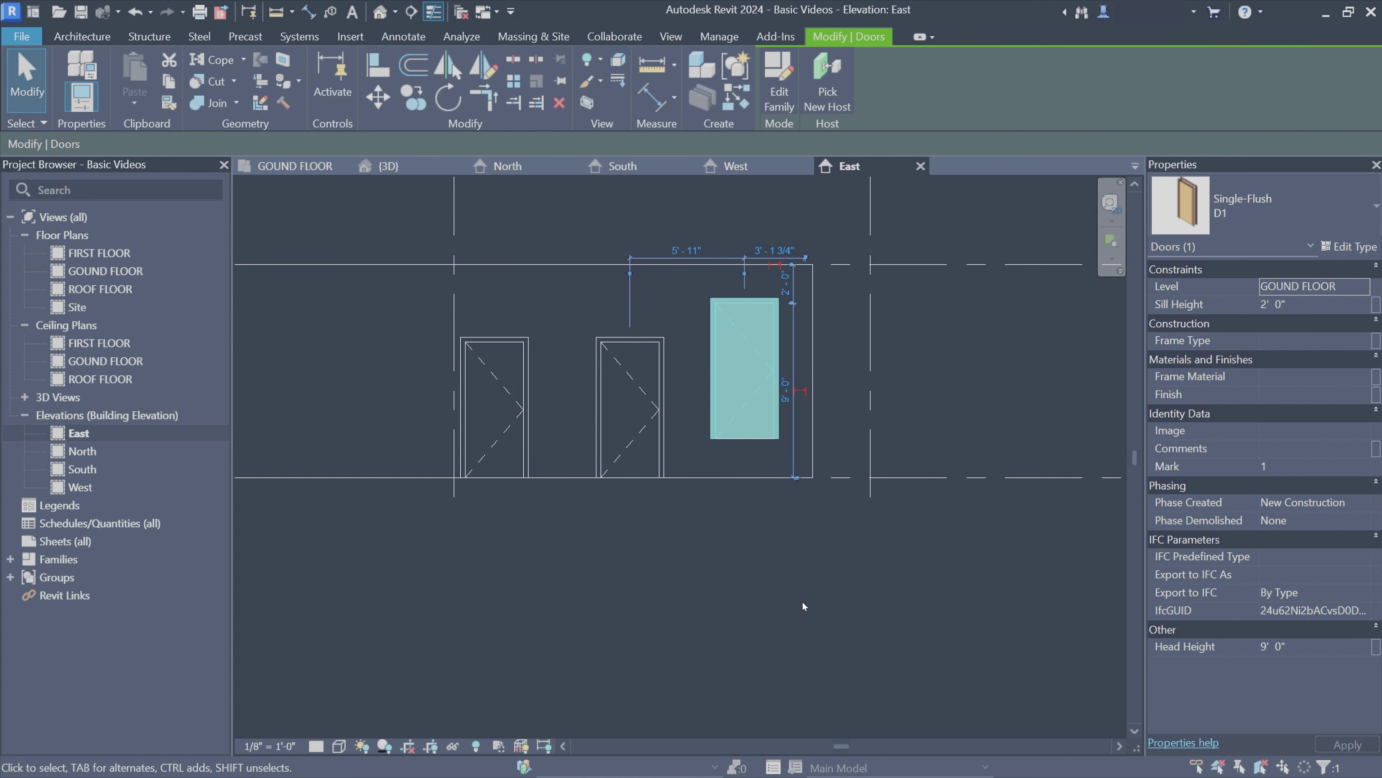
{"action": "left_click", "coordinate": [1325, 647]}
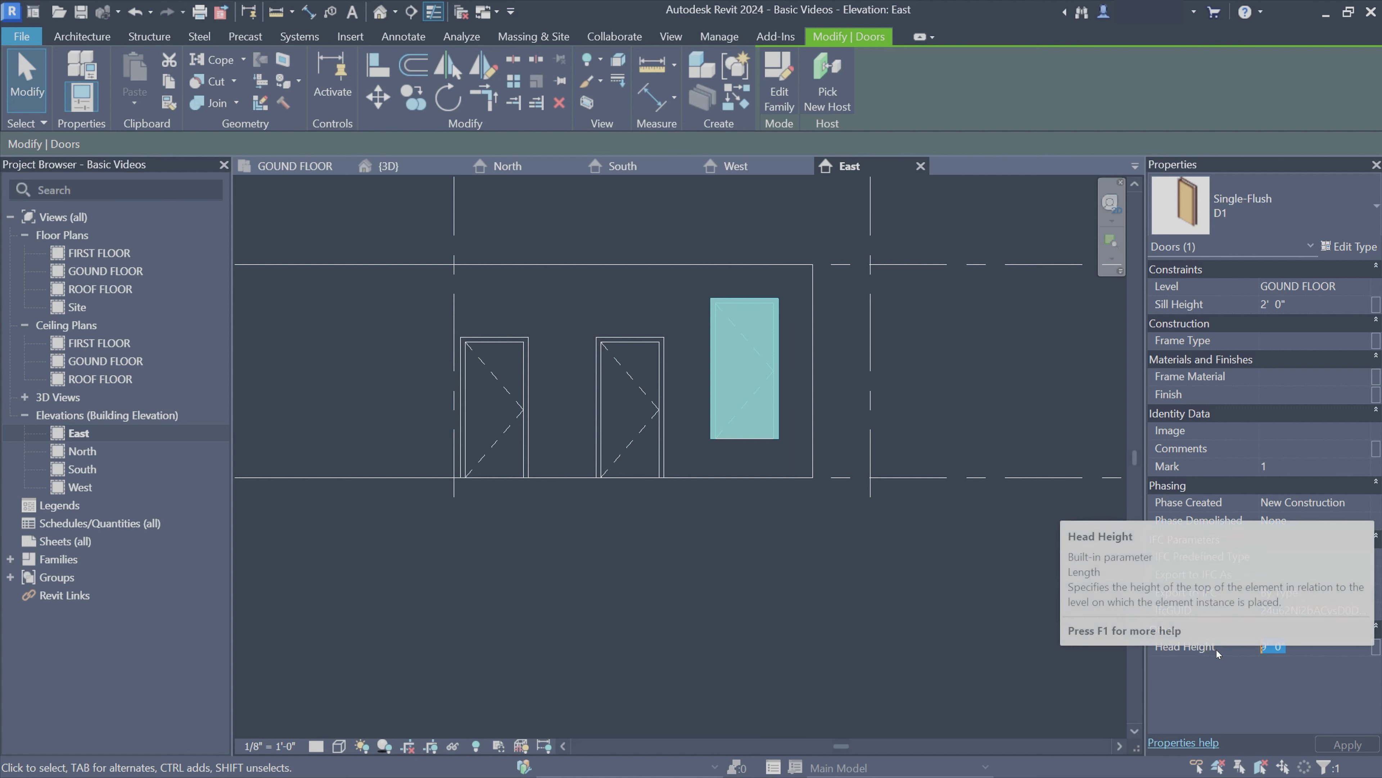
{"action": "type", "text": "8"}
{"action": "key", "text": "Return"}
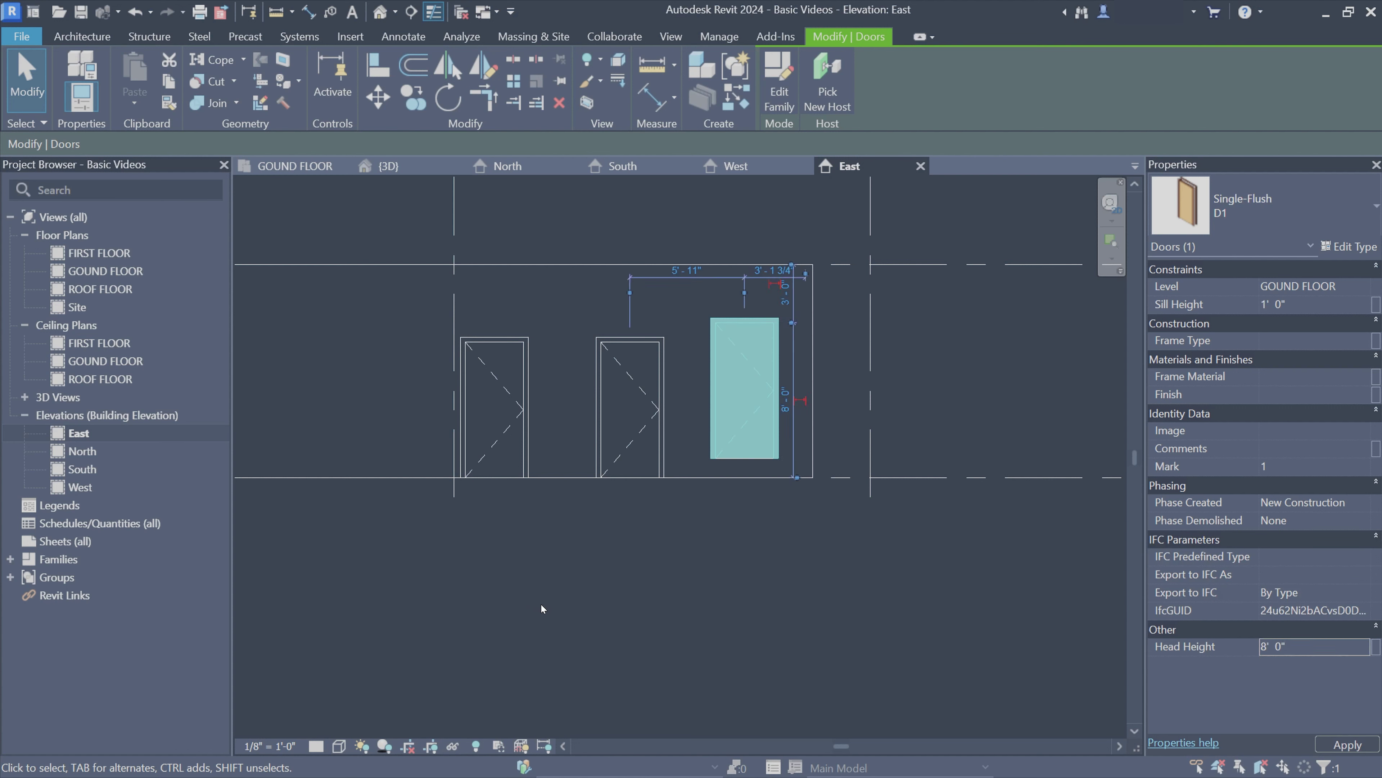
{"action": "key", "text": "Escape"}
{"action": "left_click", "coordinate": [733, 322]}
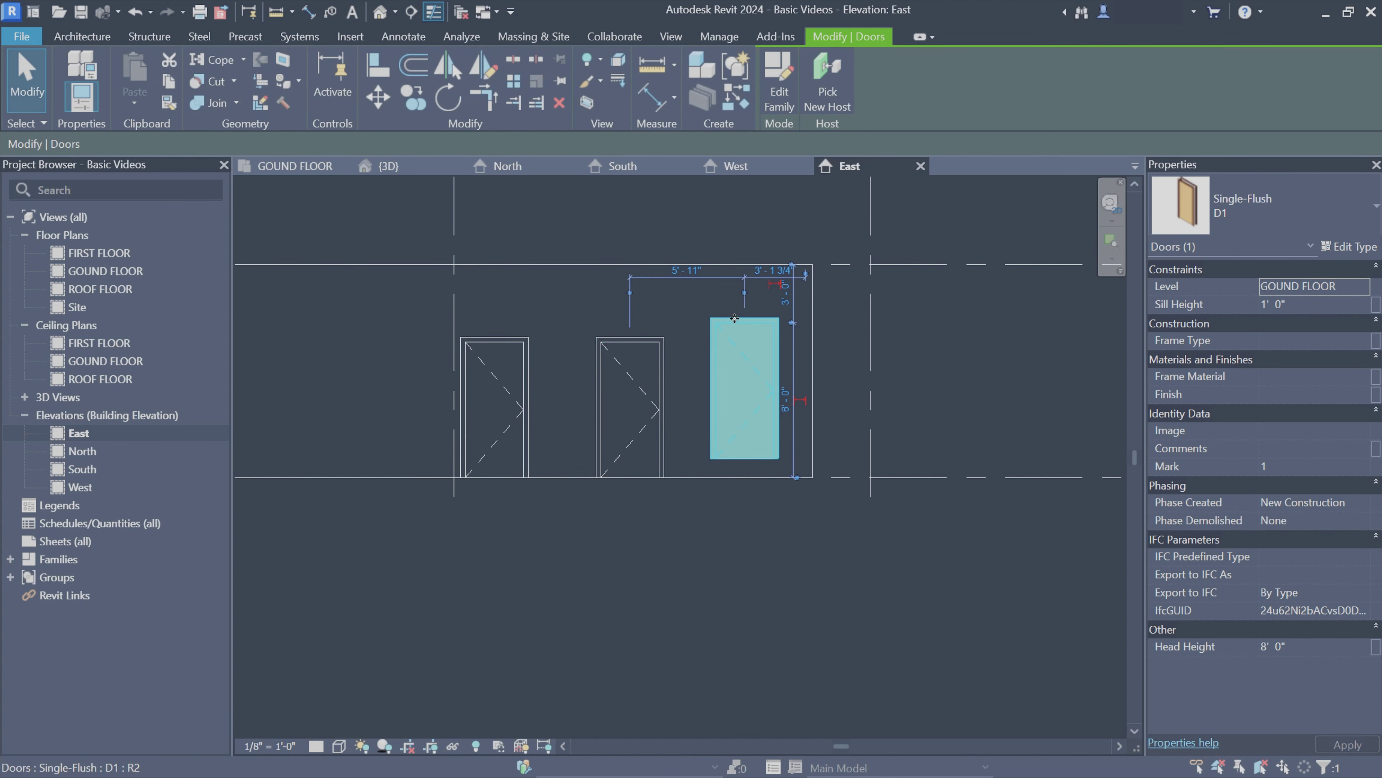
{"action": "left_click", "coordinate": [1314, 303]}
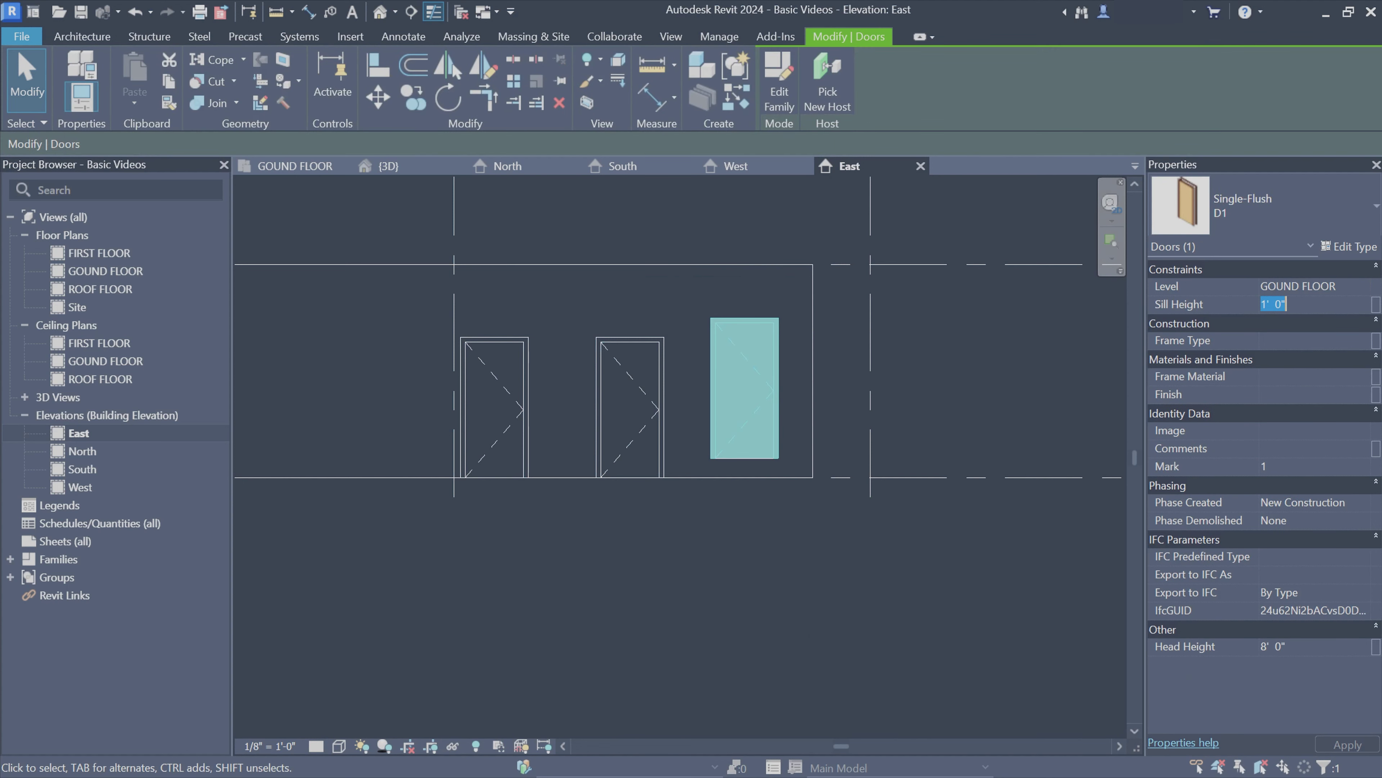
{"action": "type", "text": "0"}
{"action": "key", "text": "Return"}
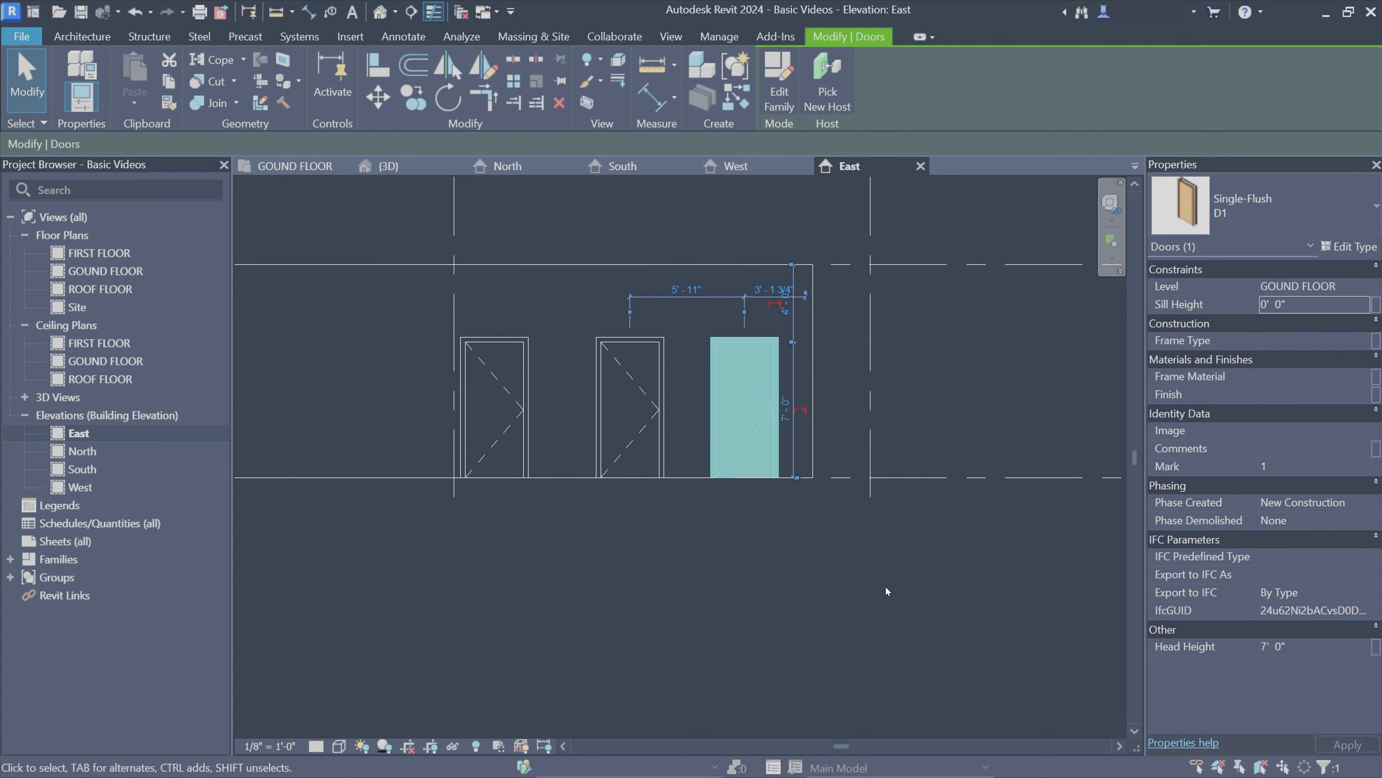
{"action": "middle_click_drag", "start_coordinate": [1088, 469], "coordinate": [934, 467]}
{"action": "scroll", "coordinate": [934, 467], "scroll_direction": "down", "scroll_amount": 2}
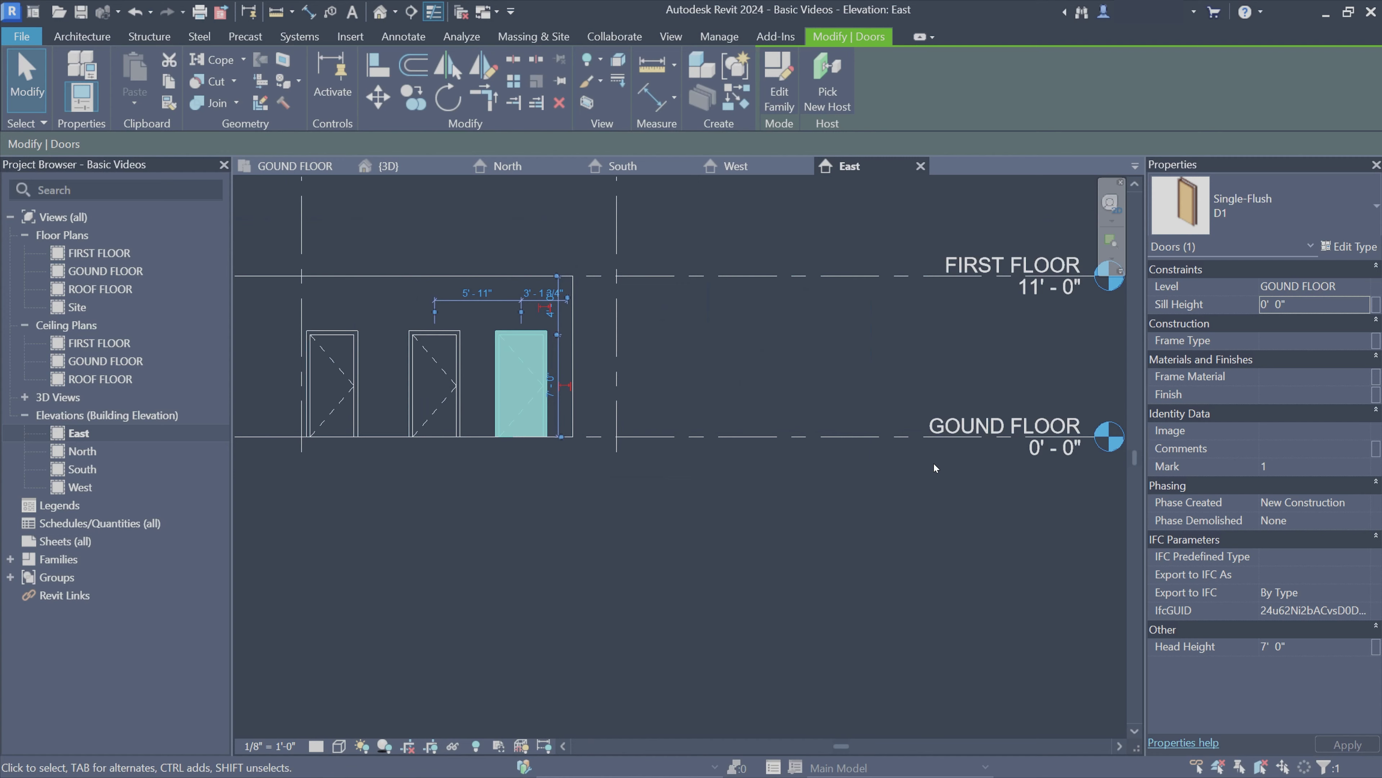
Place a Window-Casement-Double 41" x 53" window in the GOUND FLOOR wall below D3
{"action": "key", "text": "Escape"}
{"action": "key", "text": "ctrl+Tab"}
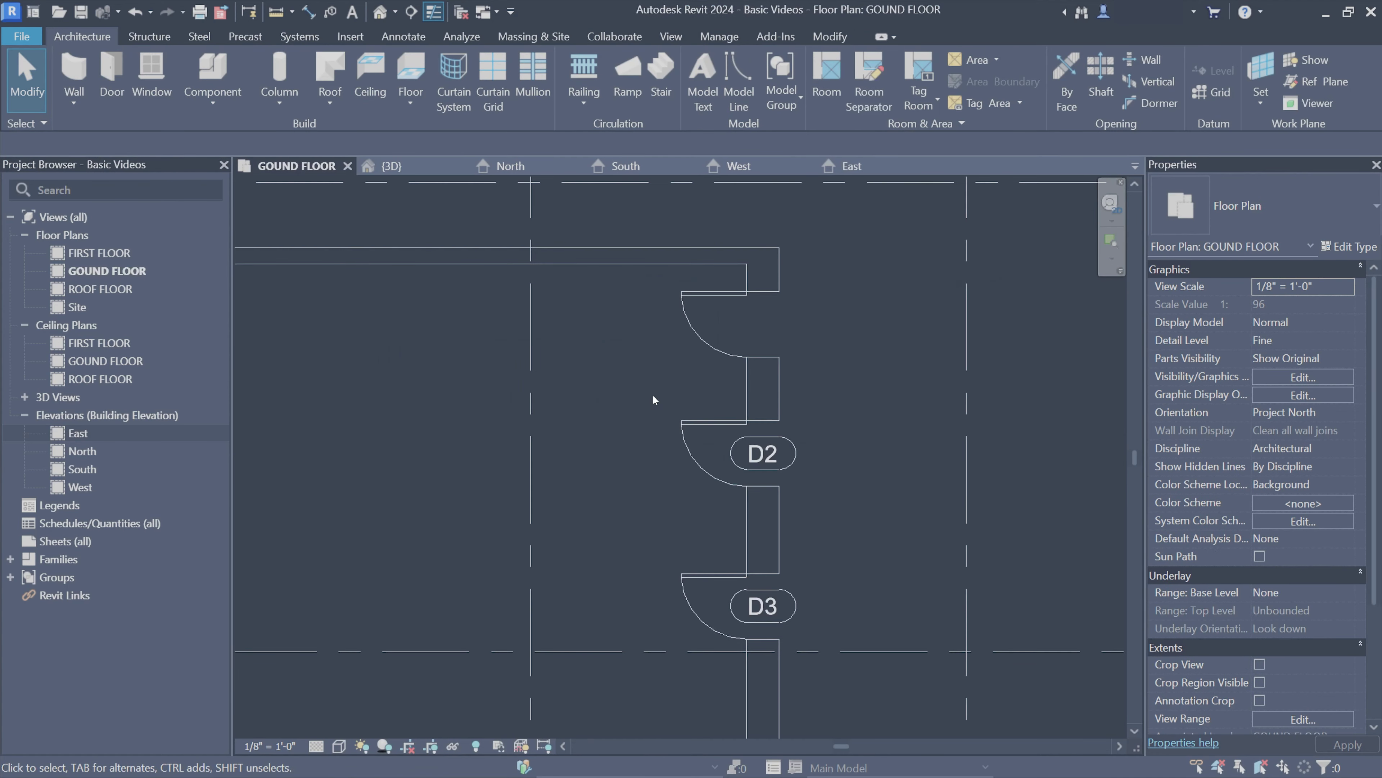
{"action": "scroll", "coordinate": [736, 400], "scroll_direction": "down", "scroll_amount": 2}
{"action": "scroll", "coordinate": [736, 400], "scroll_direction": "down", "scroll_amount": 1}
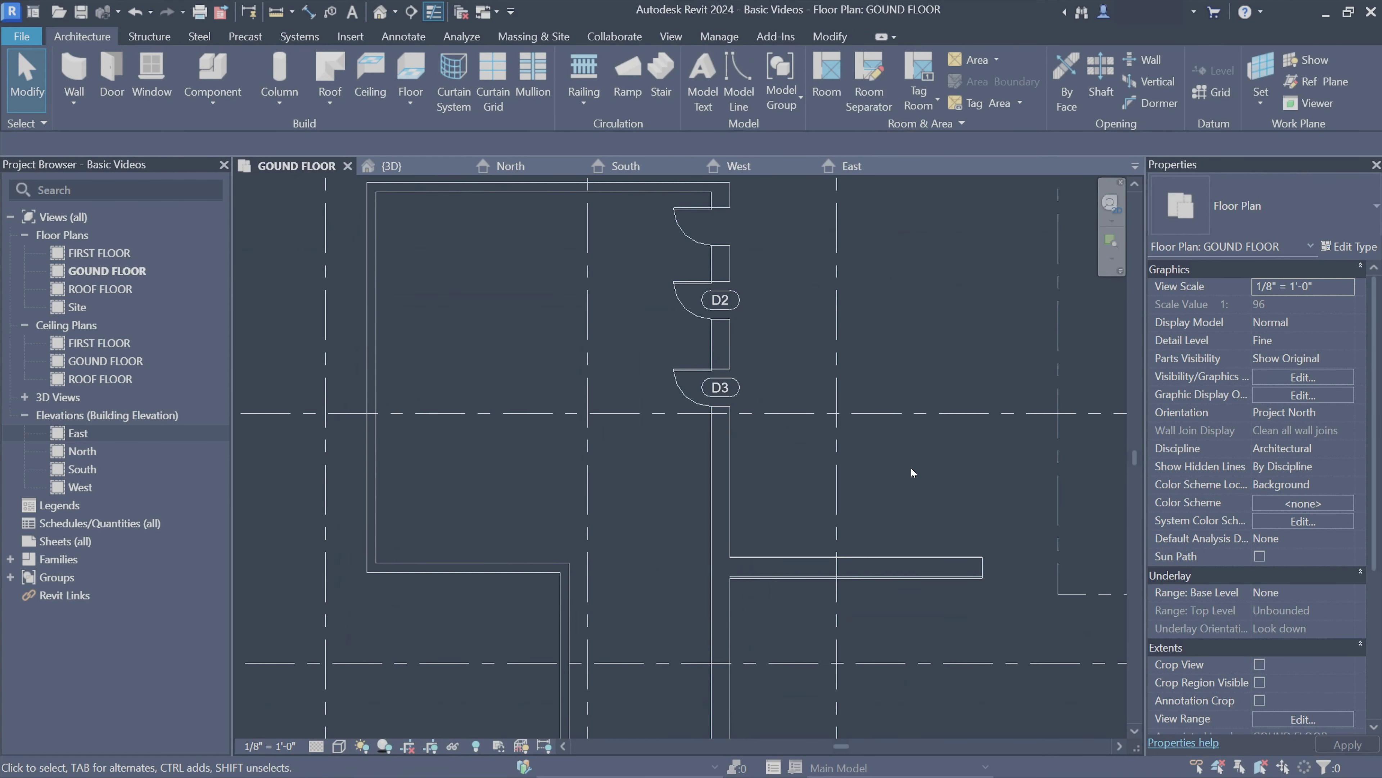
{"action": "left_click", "coordinate": [153, 83]}
{"action": "left_click", "coordinate": [1287, 216]}
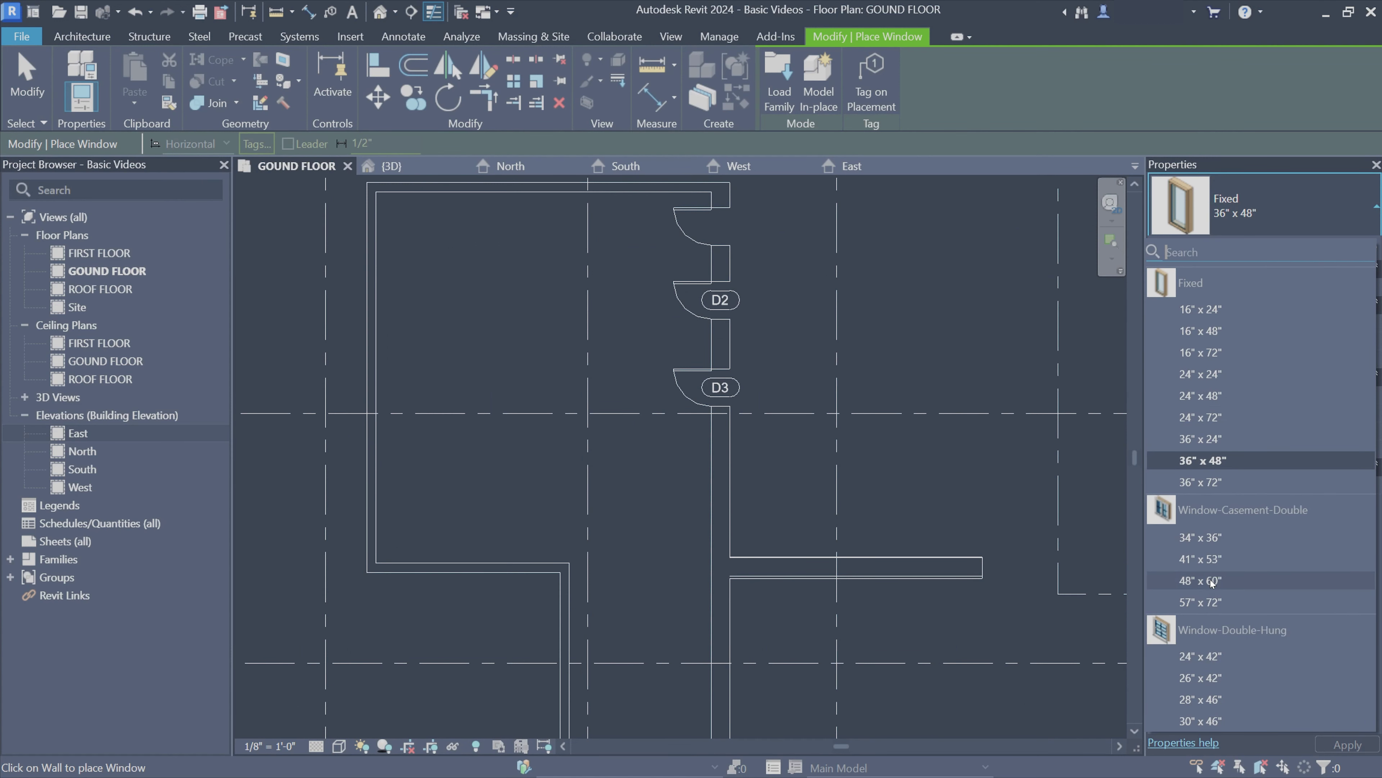
{"action": "left_click", "coordinate": [1205, 563]}
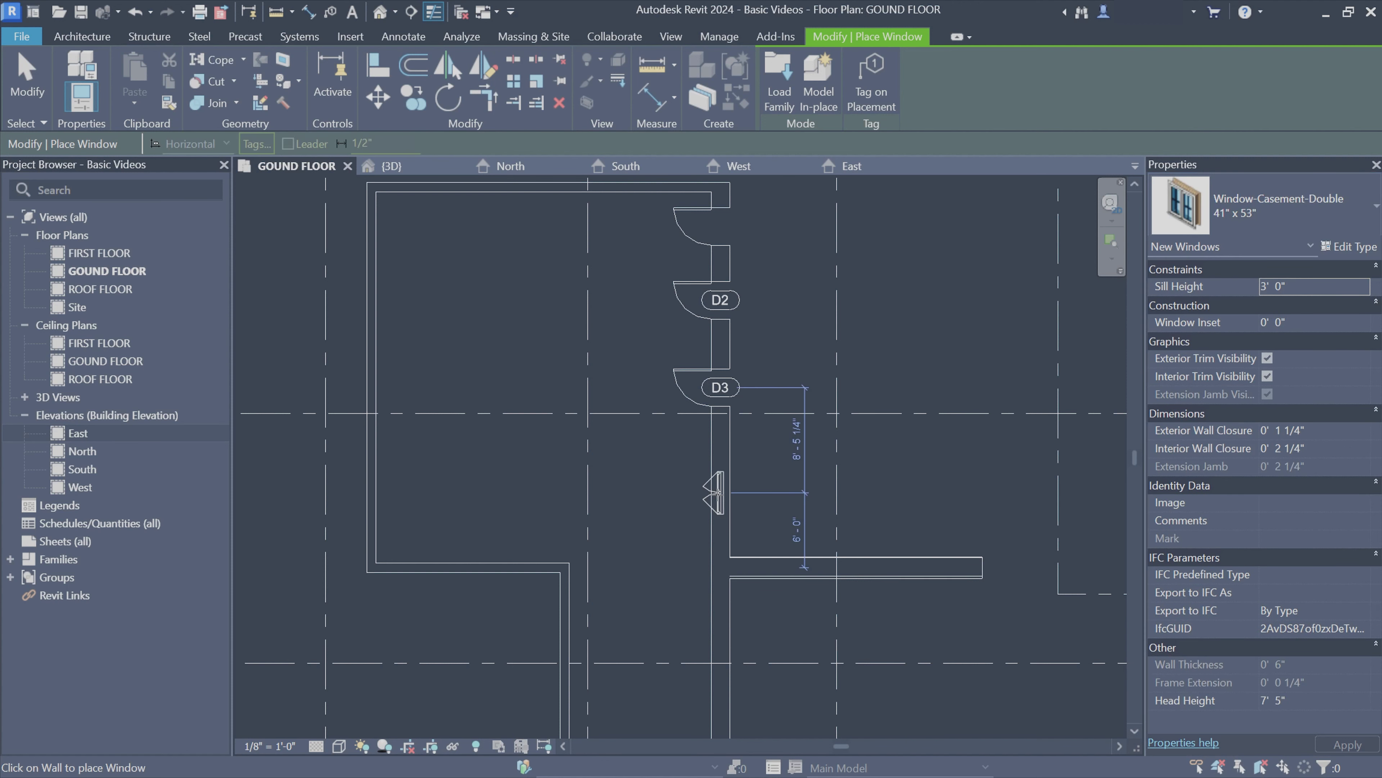
{"action": "scroll", "coordinate": [724, 485], "scroll_direction": "up", "scroll_amount": 3}
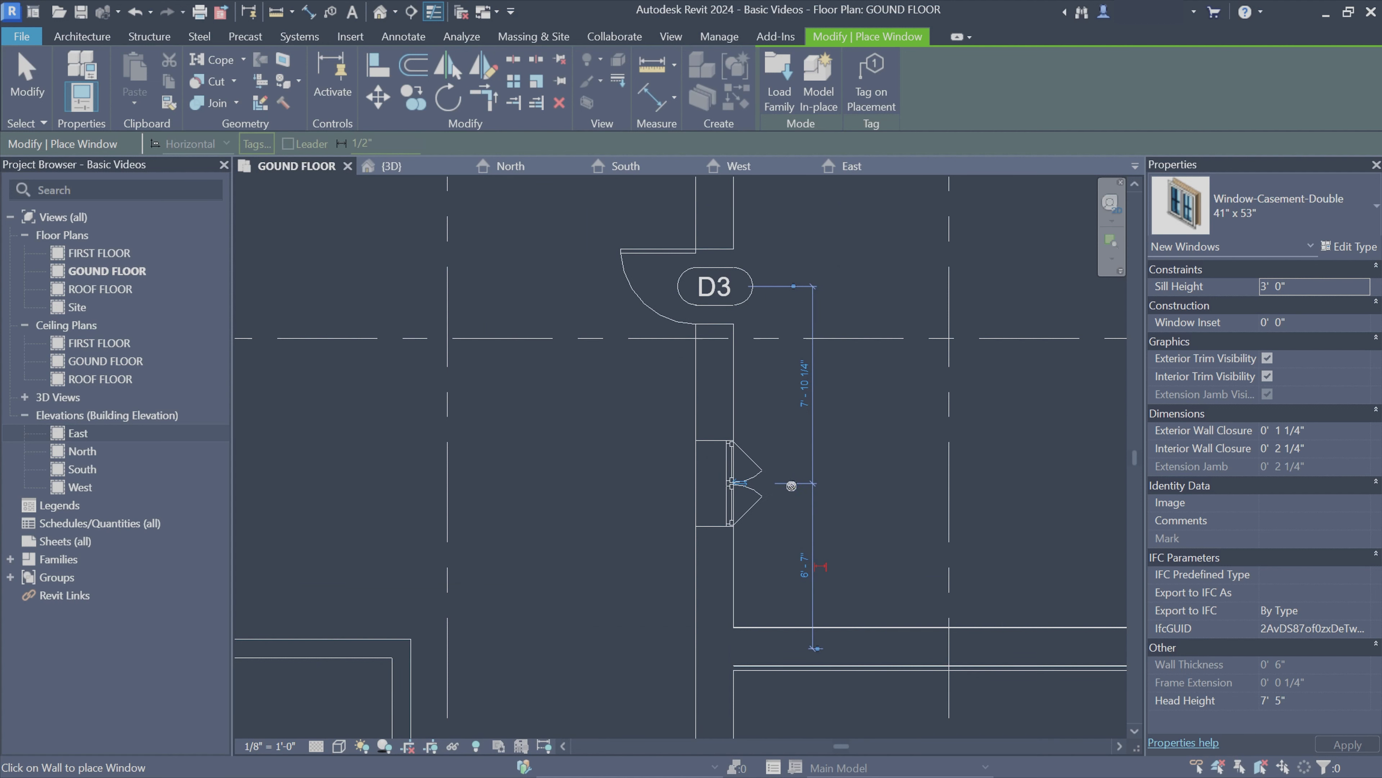
{"action": "left_click", "coordinate": [765, 465]}
{"action": "key", "text": "Escape"}
{"action": "key", "text": "Escape"}
Flip the window's swing, then undo it so it stays facing right
{"action": "left_click", "coordinate": [740, 490]}
{"action": "scroll", "coordinate": [743, 538], "scroll_direction": "up", "scroll_amount": 2}
{"action": "middle_click_drag", "start_coordinate": [743, 541], "coordinate": [721, 392]}
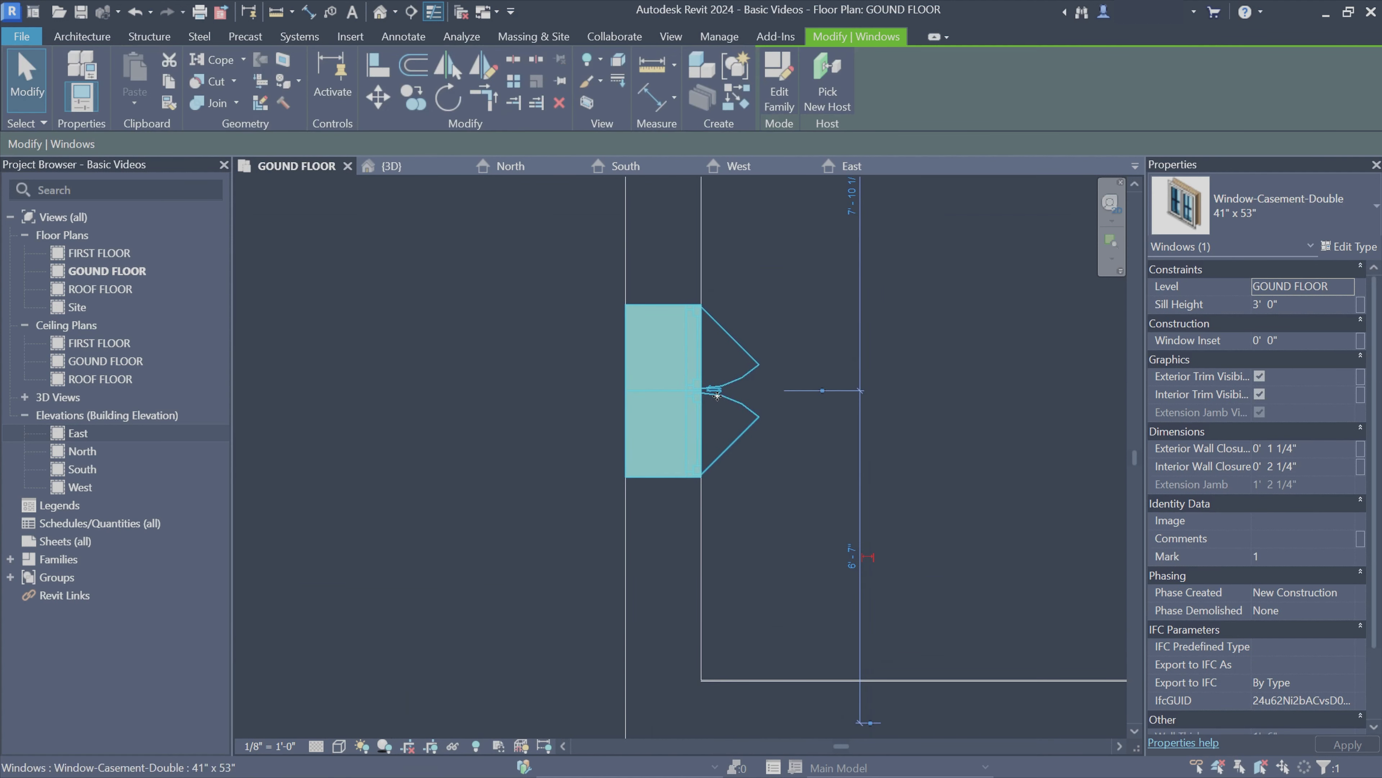
{"action": "left_click", "coordinate": [720, 392]}
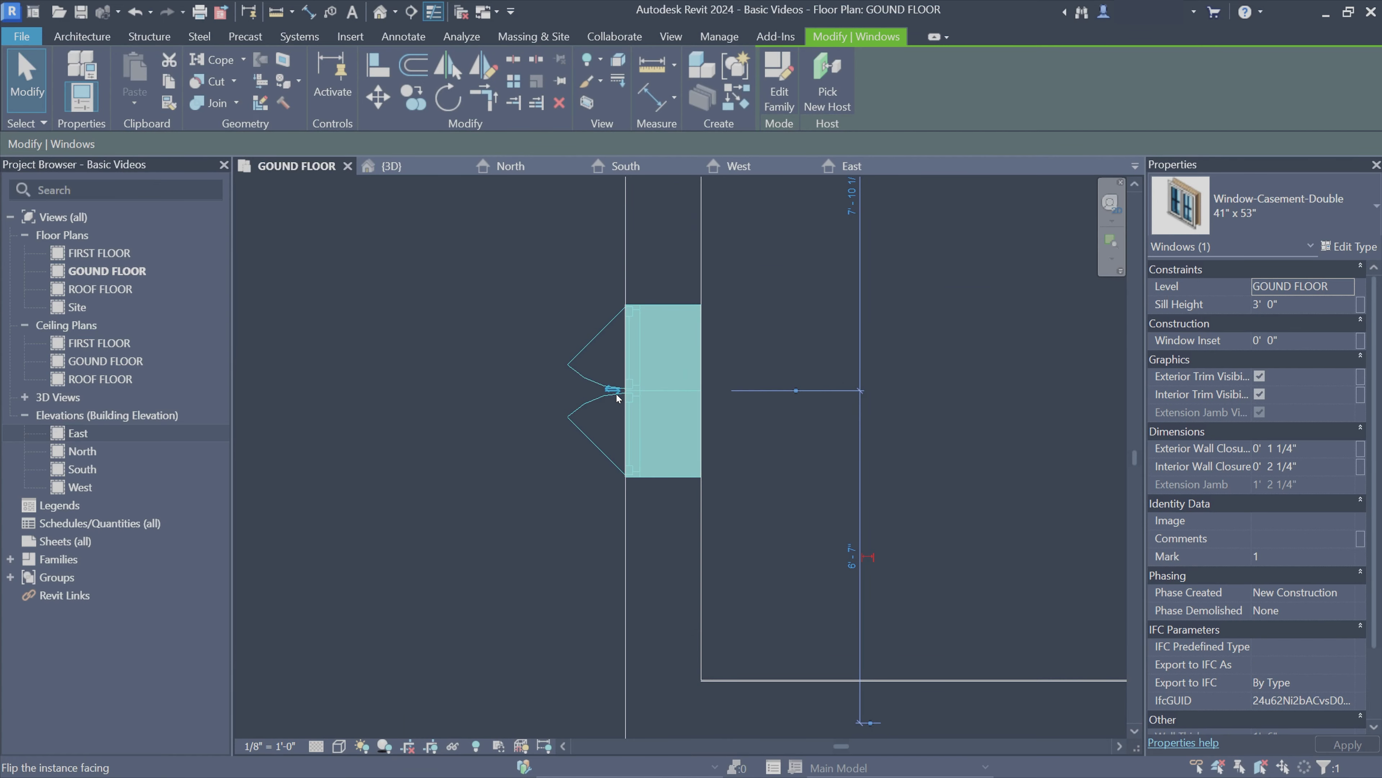
{"action": "key", "text": "ctrl+z"}
{"action": "left_click", "coordinate": [716, 409]}
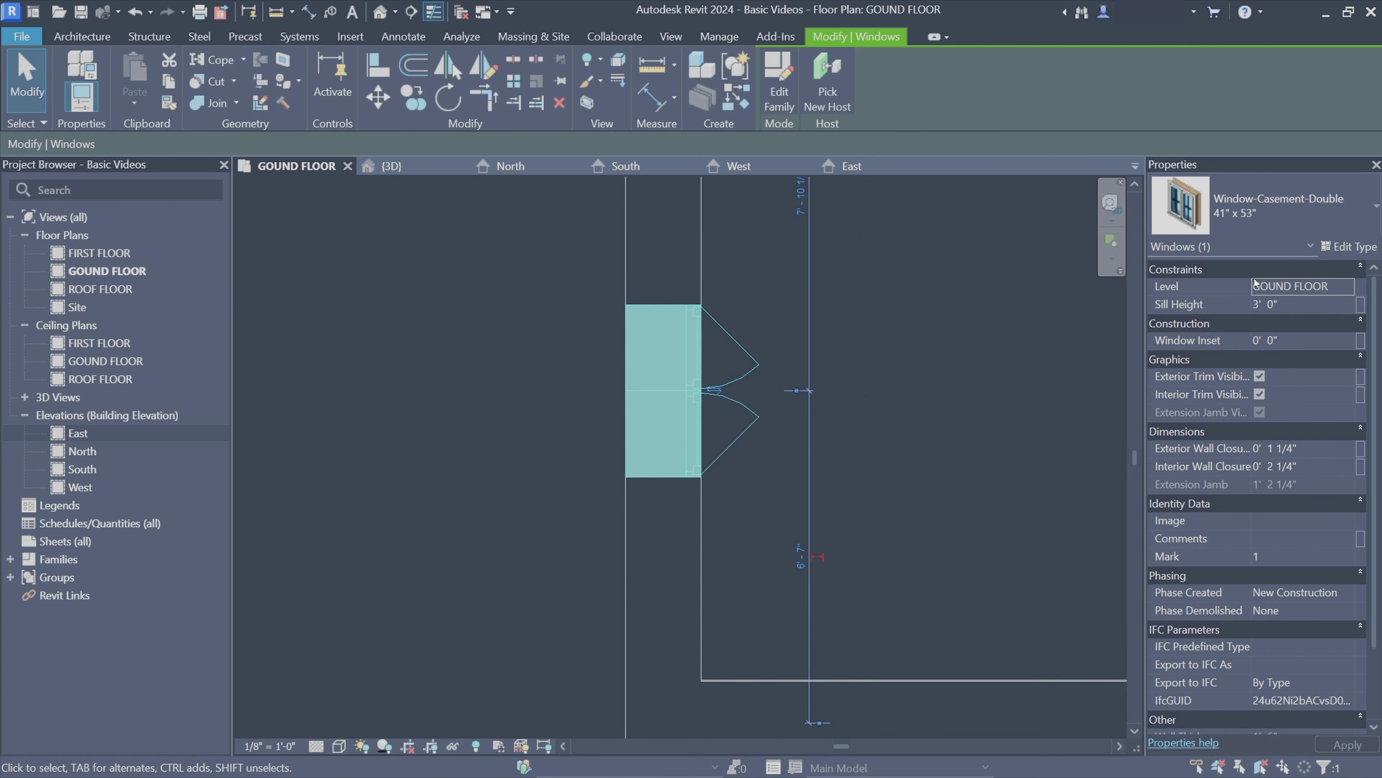
{"action": "left_click", "coordinate": [1335, 248]}
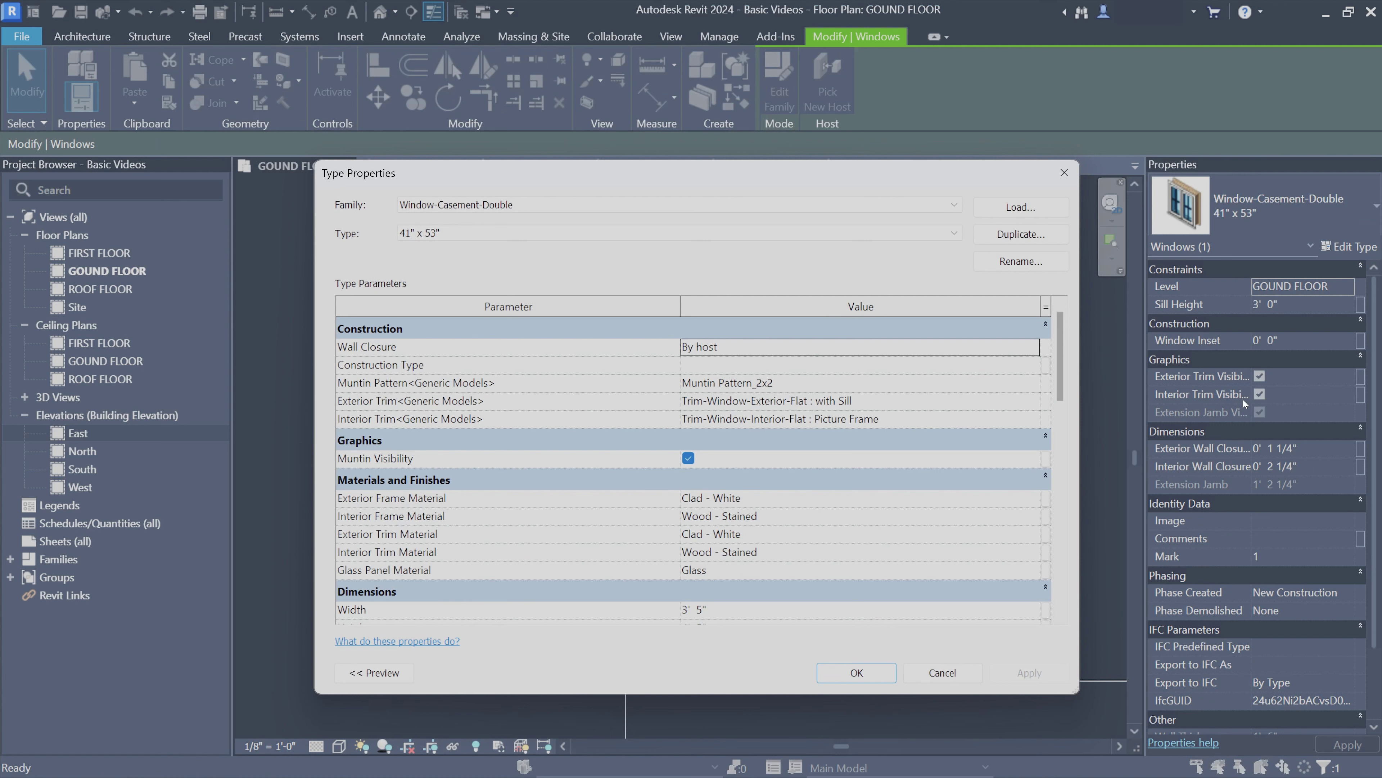
In the window's Type Properties, pick the 48" x 60" size and close the dialog
{"action": "left_click", "coordinate": [1012, 237]}
{"action": "left_click", "coordinate": [784, 466]}
{"action": "left_click_drag", "start_coordinate": [315, 426], "coordinate": [532, 426]}
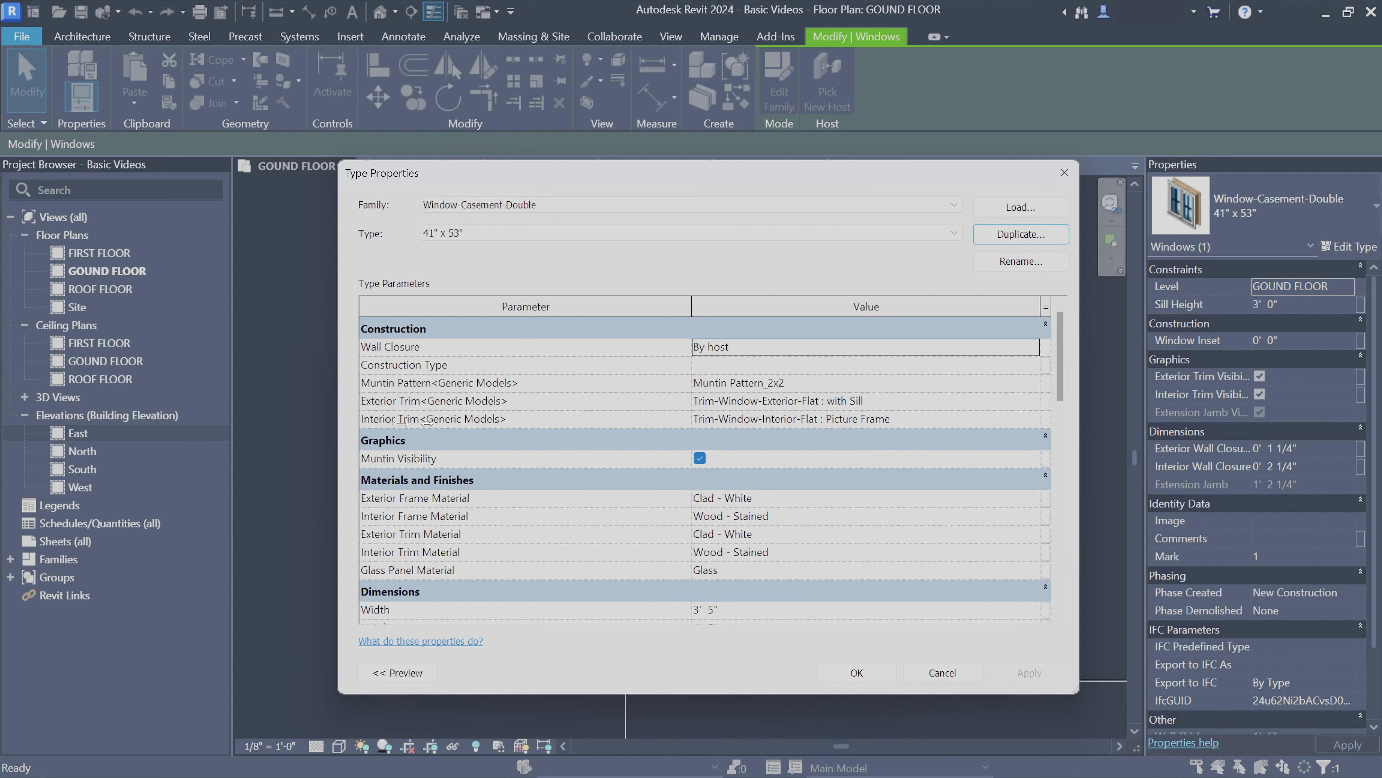
{"action": "left_click_drag", "start_coordinate": [919, 180], "coordinate": [816, 112]}
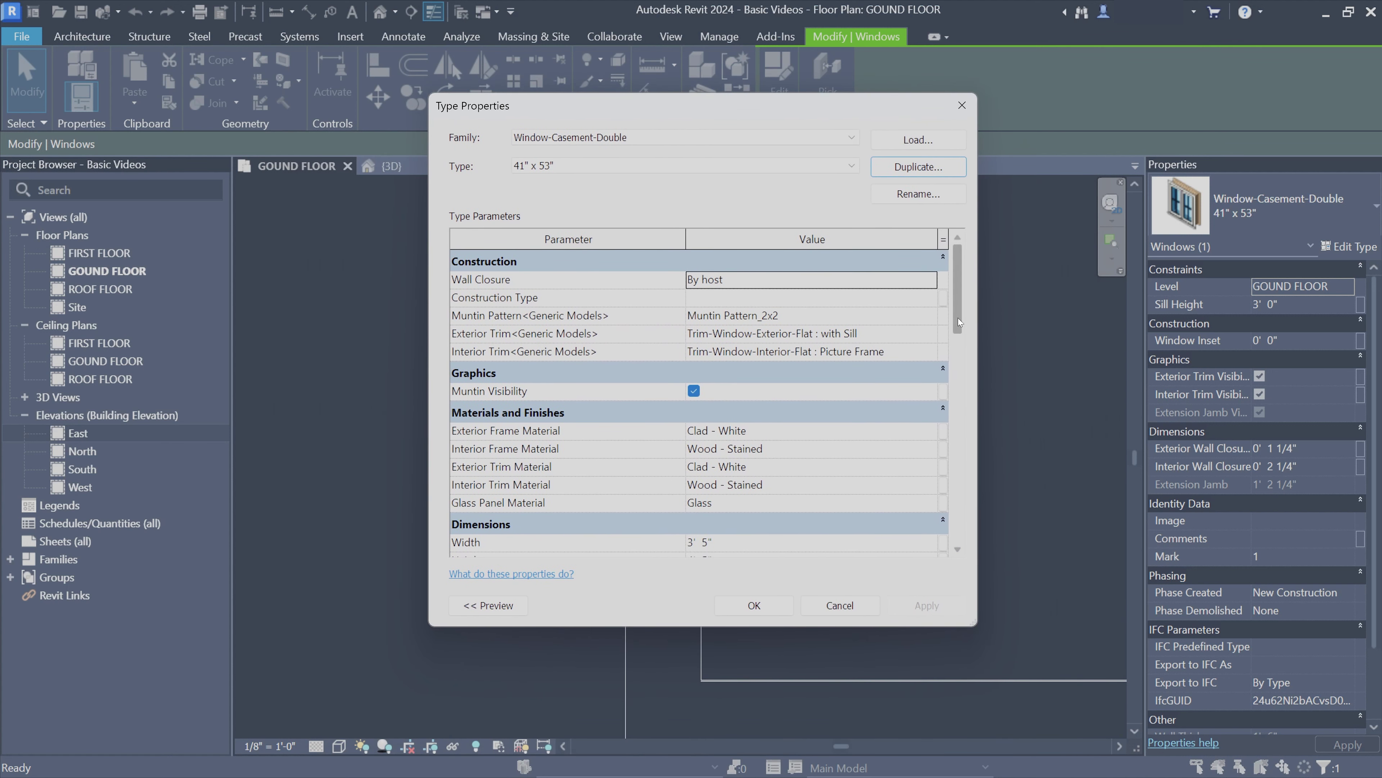
{"action": "left_click_drag", "start_coordinate": [958, 321], "coordinate": [956, 395]}
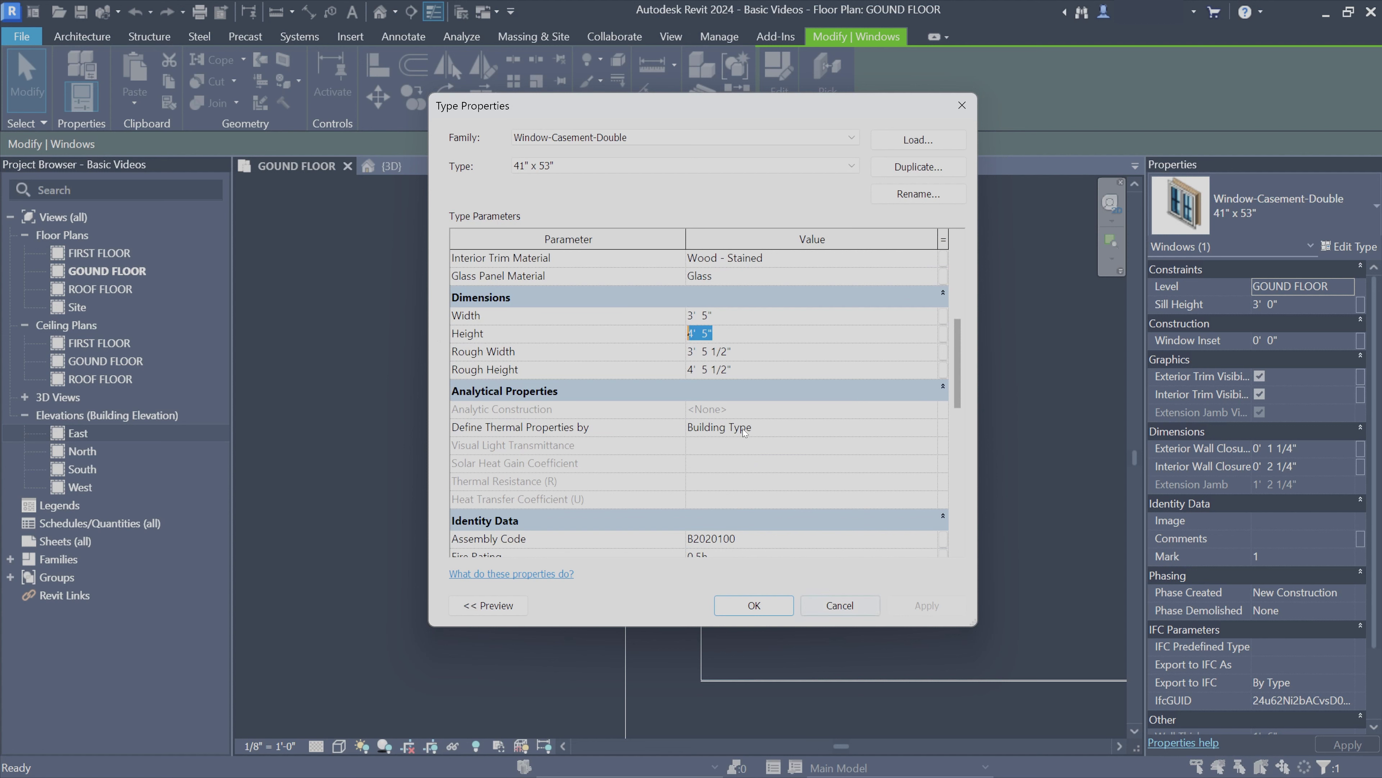
{"action": "left_click", "coordinate": [851, 166]}
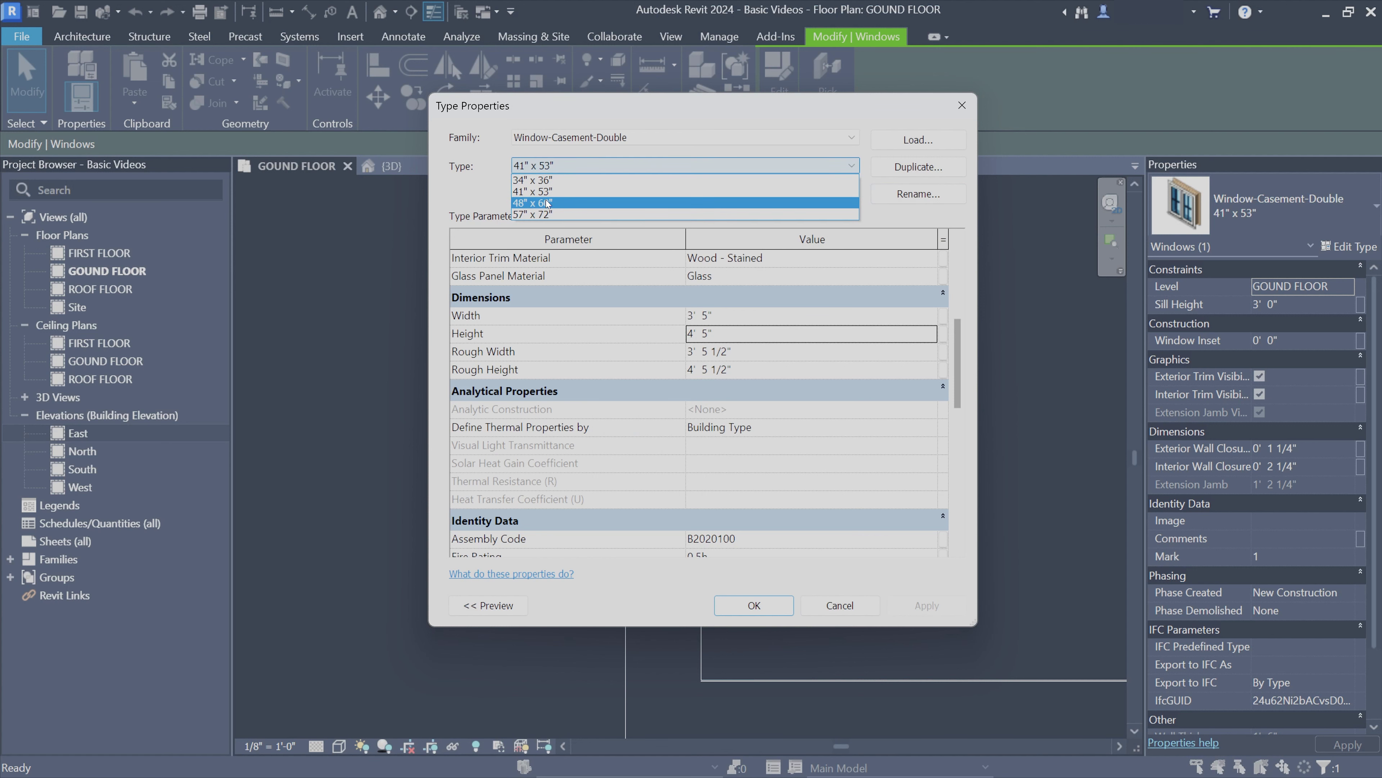
{"action": "left_click", "coordinate": [544, 179]}
{"action": "left_click", "coordinate": [962, 106]}
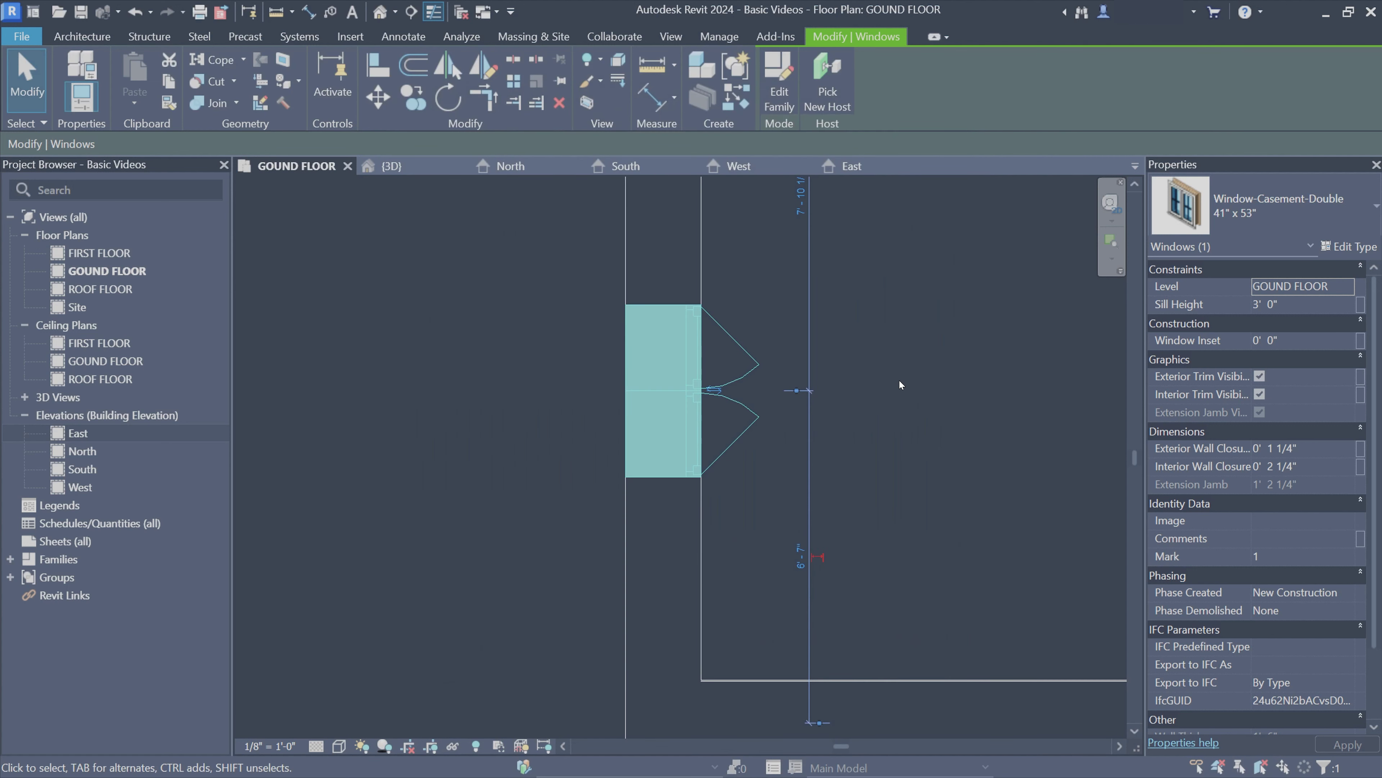
Switch the casement window to the Window-Casement-Double 48" x 60" type
{"action": "left_click", "coordinate": [899, 384]}
{"action": "left_click", "coordinate": [679, 396]}
{"action": "left_click", "coordinate": [1279, 206]}
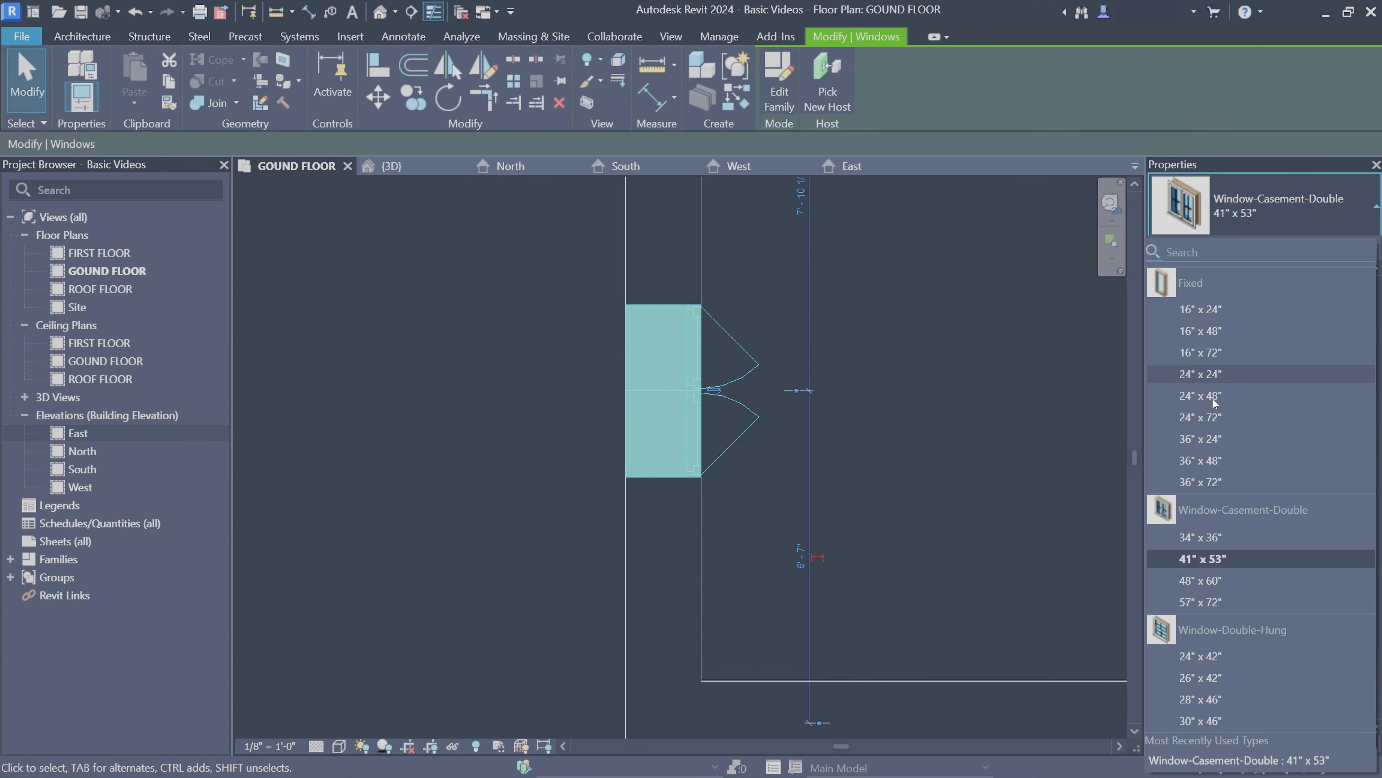
{"action": "left_click", "coordinate": [1198, 586]}
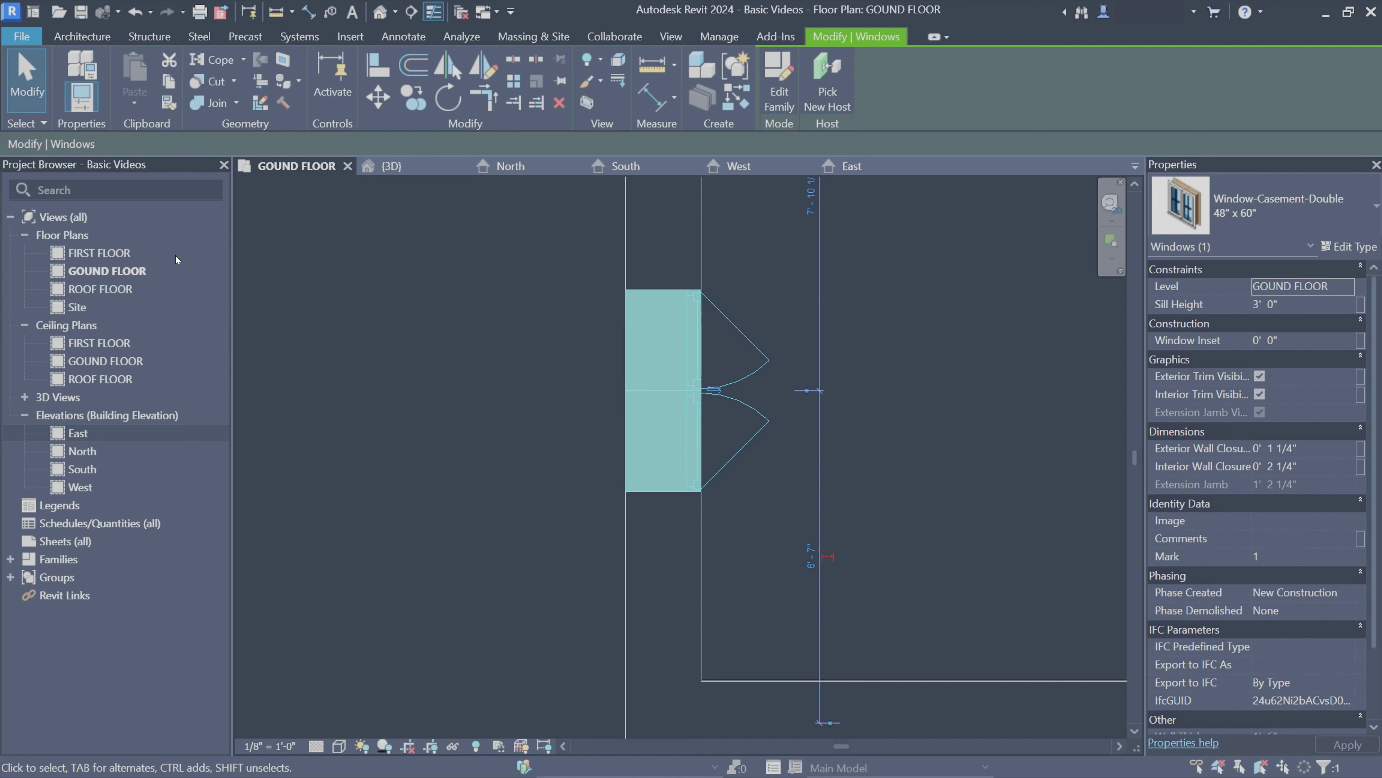
{"action": "left_click", "coordinate": [423, 299]}
Open the East elevation and slide the casement window sideways toward the doors
{"action": "left_click", "coordinate": [382, 166]}
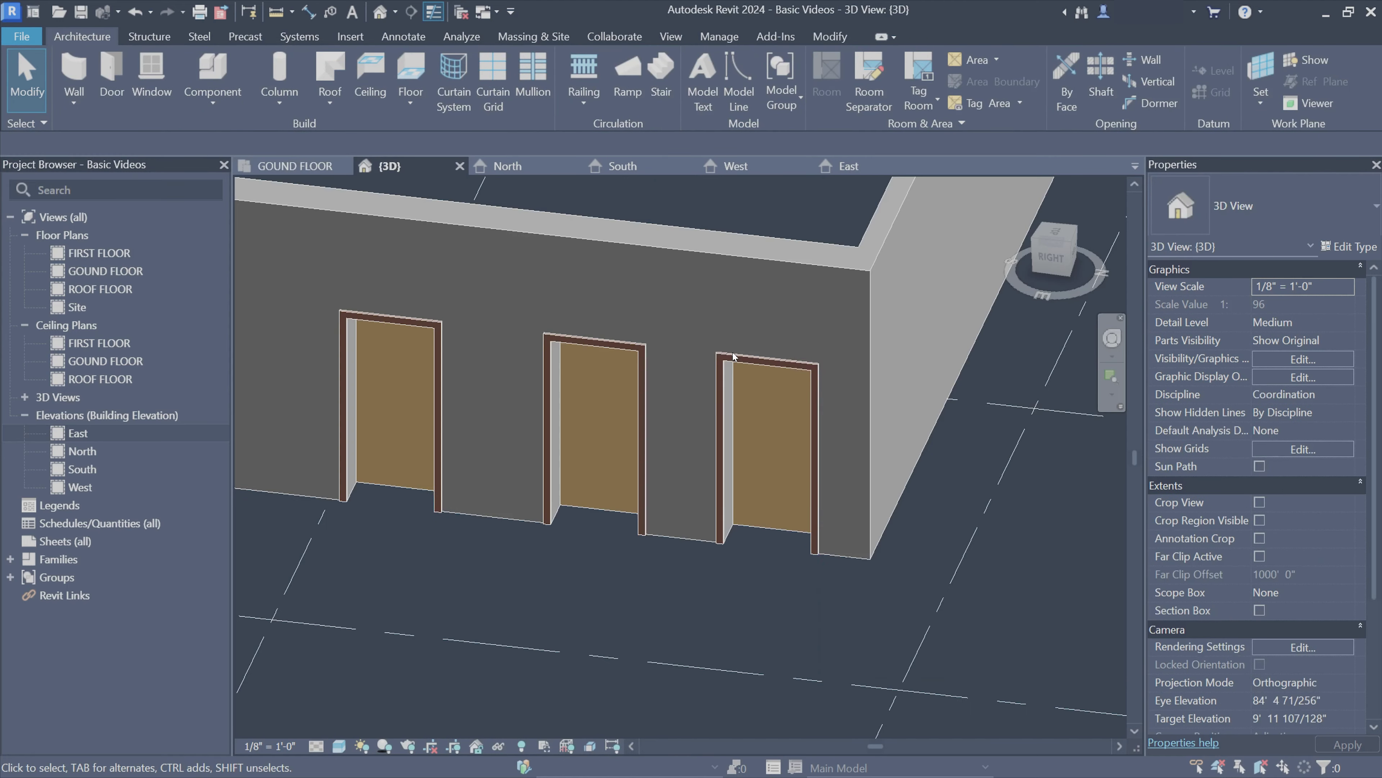
{"action": "middle_click_drag", "start_coordinate": [437, 376], "coordinate": [922, 167], "text": "shift"}
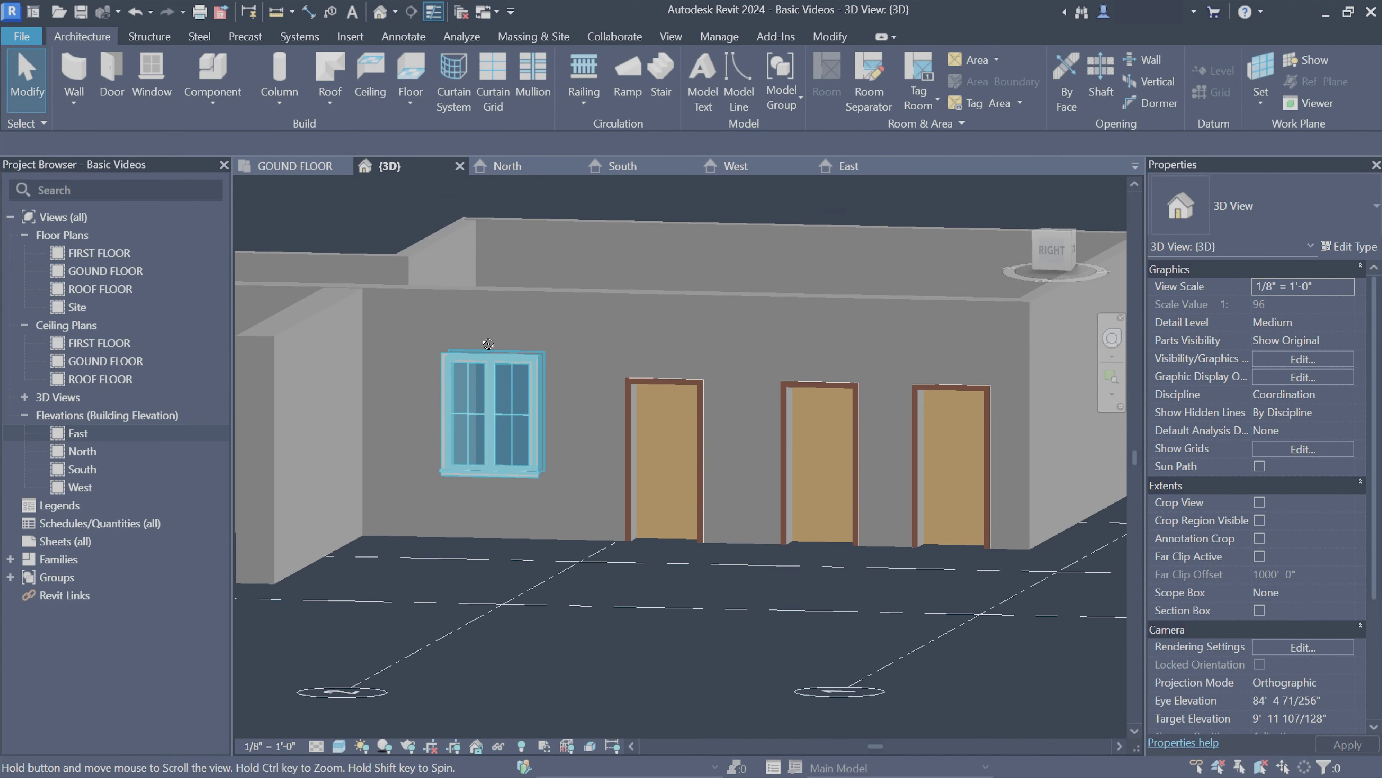
{"action": "left_click", "coordinate": [860, 167]}
{"action": "scroll", "coordinate": [637, 402], "scroll_direction": "up", "scroll_amount": 2}
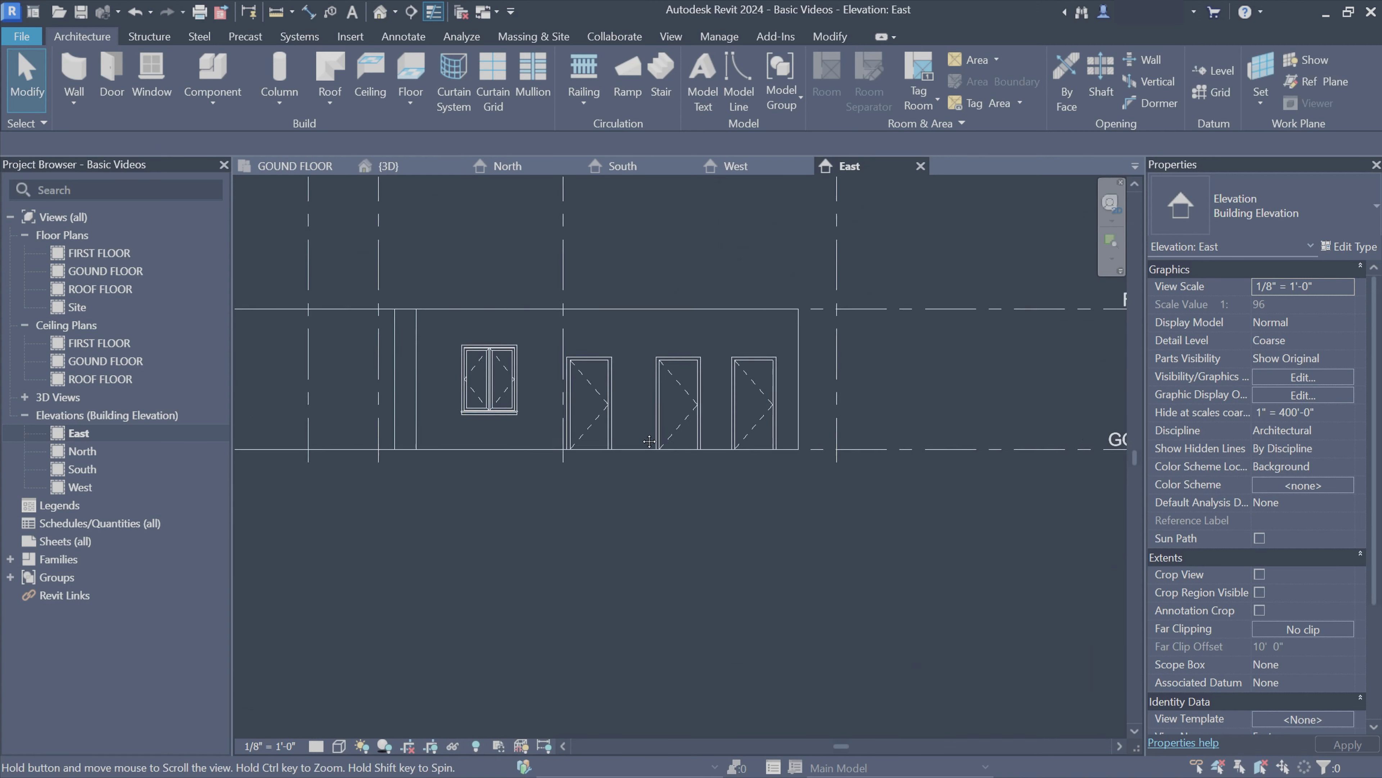
{"action": "scroll", "coordinate": [638, 401], "scroll_direction": "up", "scroll_amount": 2}
{"action": "scroll", "coordinate": [638, 401], "scroll_direction": "up", "scroll_amount": 2}
{"action": "middle_click_drag", "start_coordinate": [638, 401], "coordinate": [631, 434]}
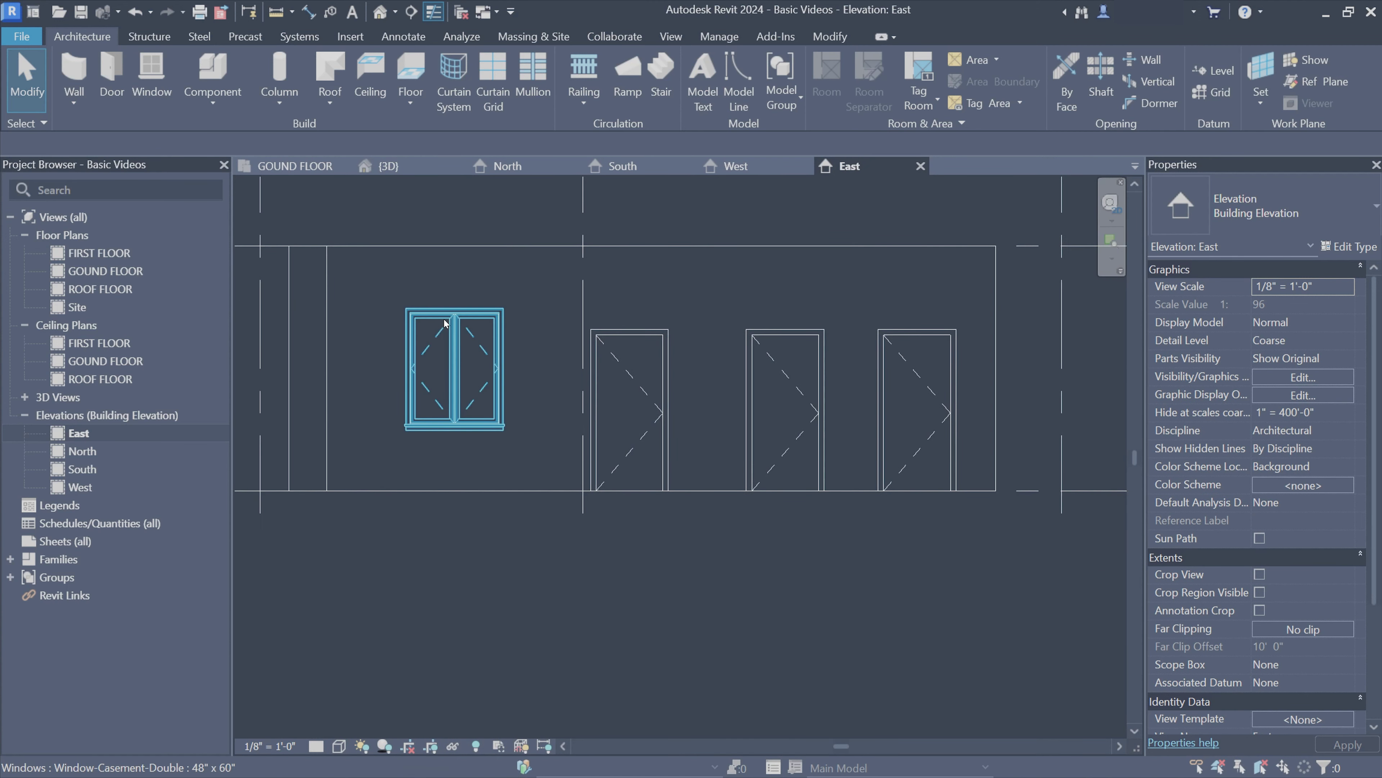
{"action": "mouse_move", "coordinate": [451, 389]}
{"action": "left_mouse_down"}
{"action": "mouse_move", "coordinate": [433, 388]}
{"action": "mouse_move", "coordinate": [497, 389]}
{"action": "left_mouse_up"}
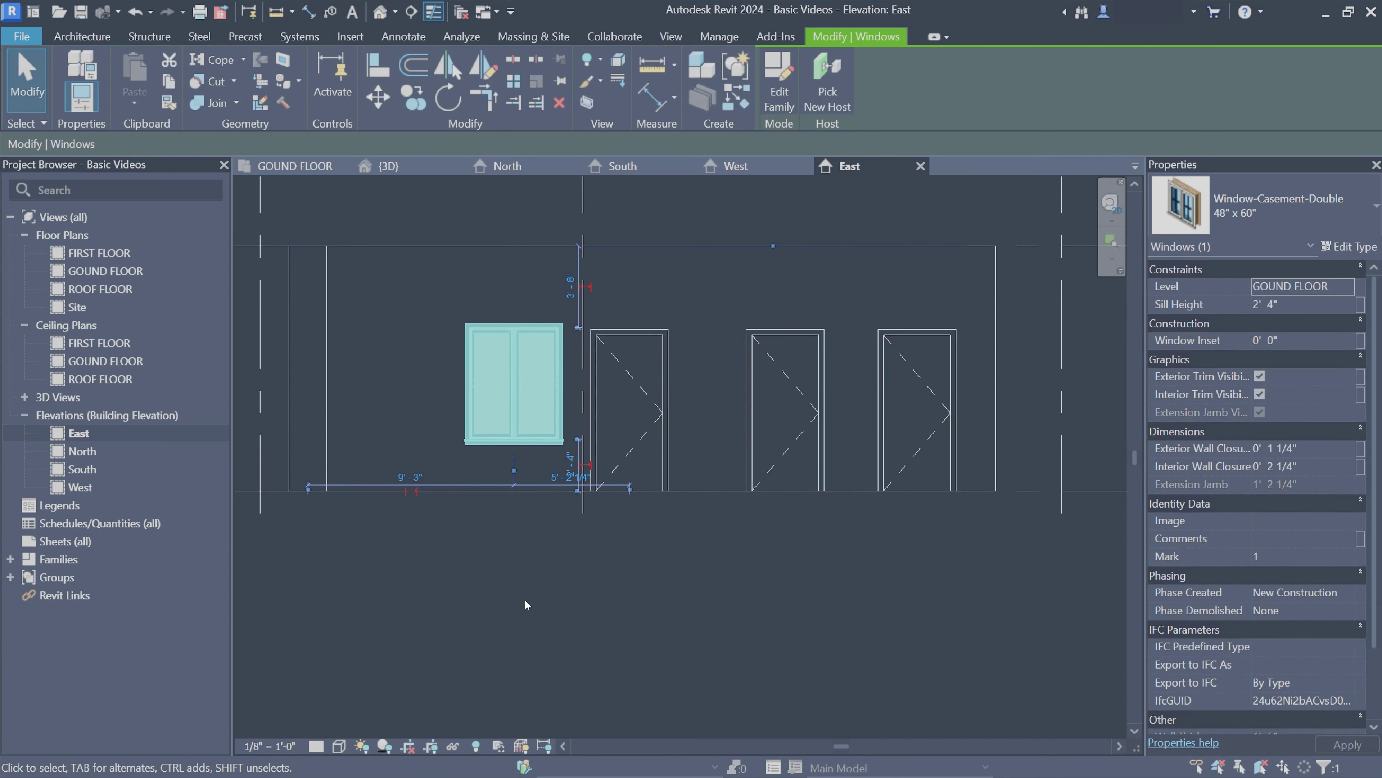
{"action": "key", "text": "Escape"}
{"action": "scroll", "coordinate": [641, 334], "scroll_direction": "up", "scroll_amount": 2}
Check a door's head height, set the window's Head Height to match, and review in 3D
{"action": "left_click", "coordinate": [642, 334]}
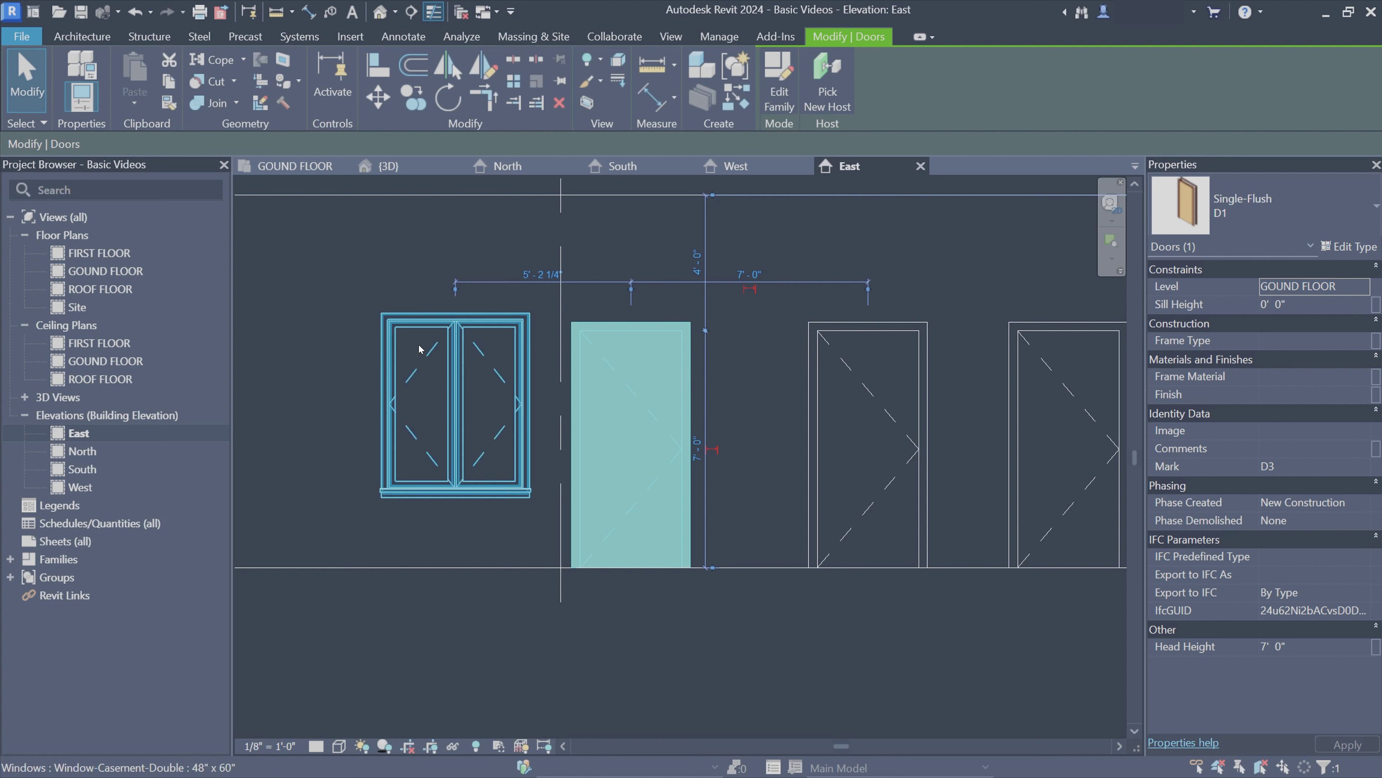
{"action": "left_click", "coordinate": [452, 402]}
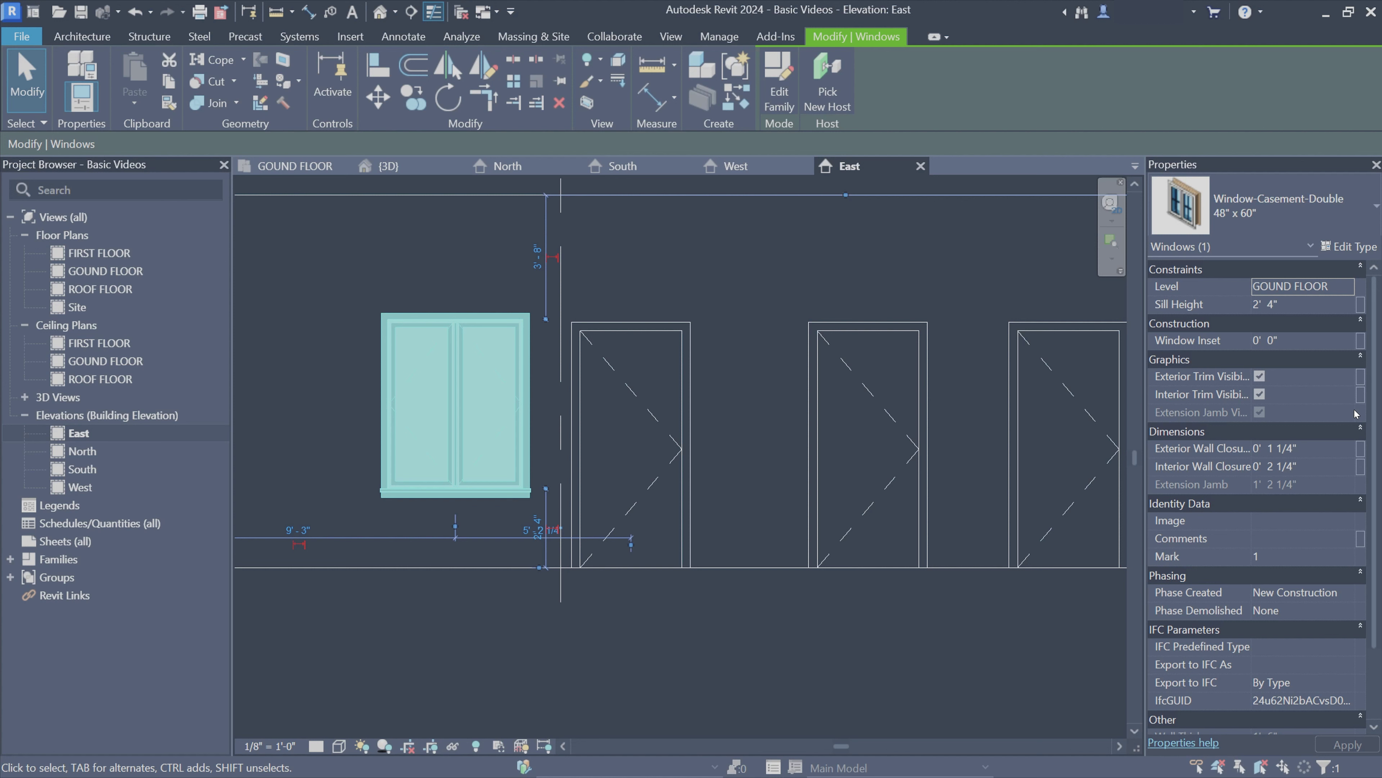
{"action": "scroll", "coordinate": [1251, 435], "scroll_direction": "down", "scroll_amount": 3}
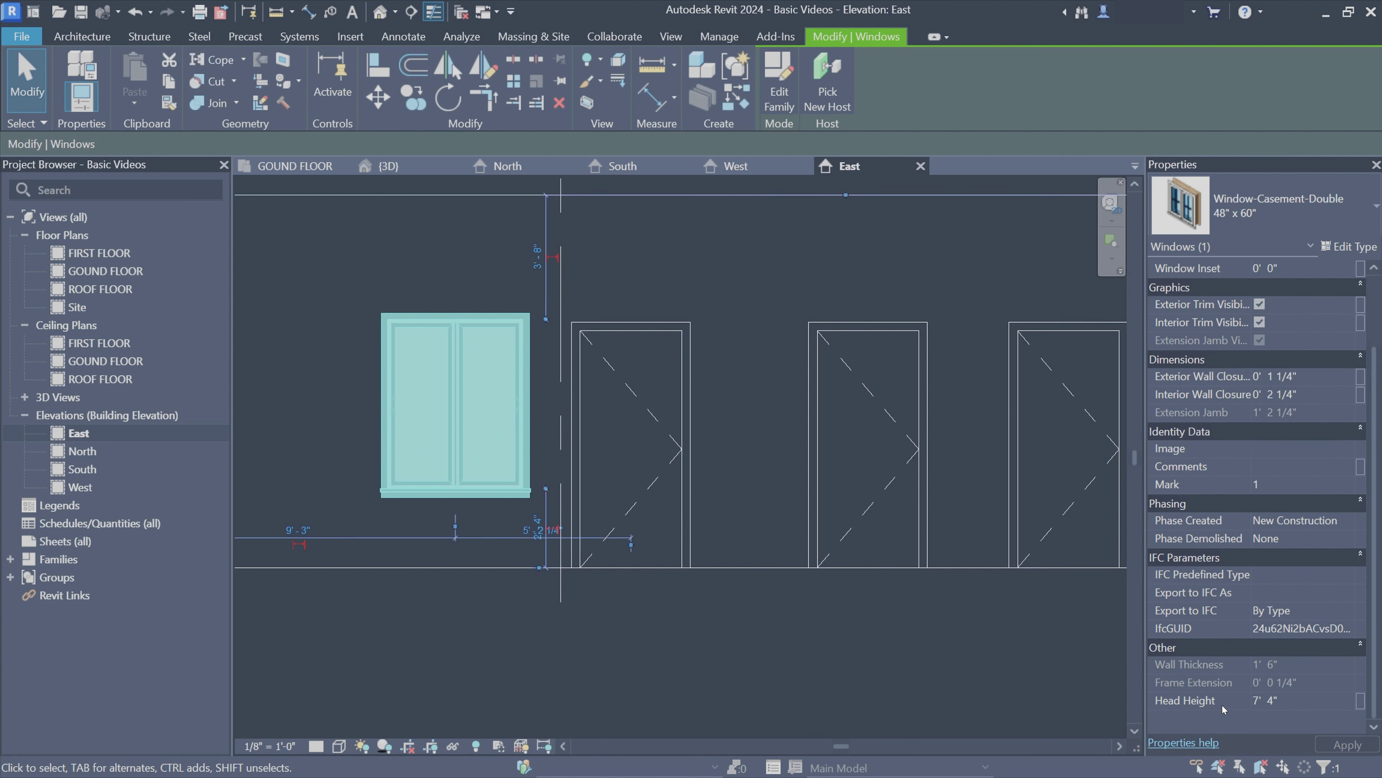
{"action": "left_click", "coordinate": [1265, 700]}
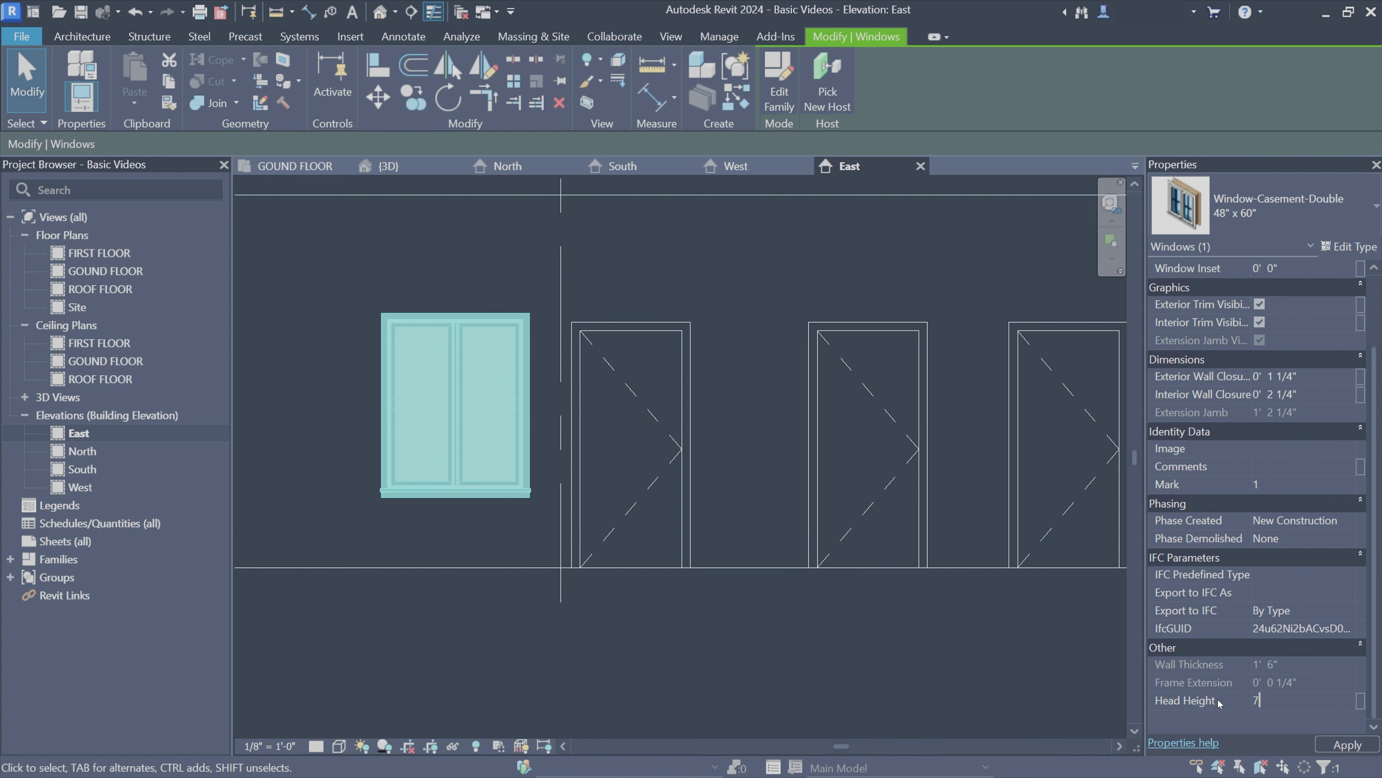
{"action": "left_click", "coordinate": [601, 276]}
{"action": "scroll", "coordinate": [590, 329], "scroll_direction": "up", "scroll_amount": 2}
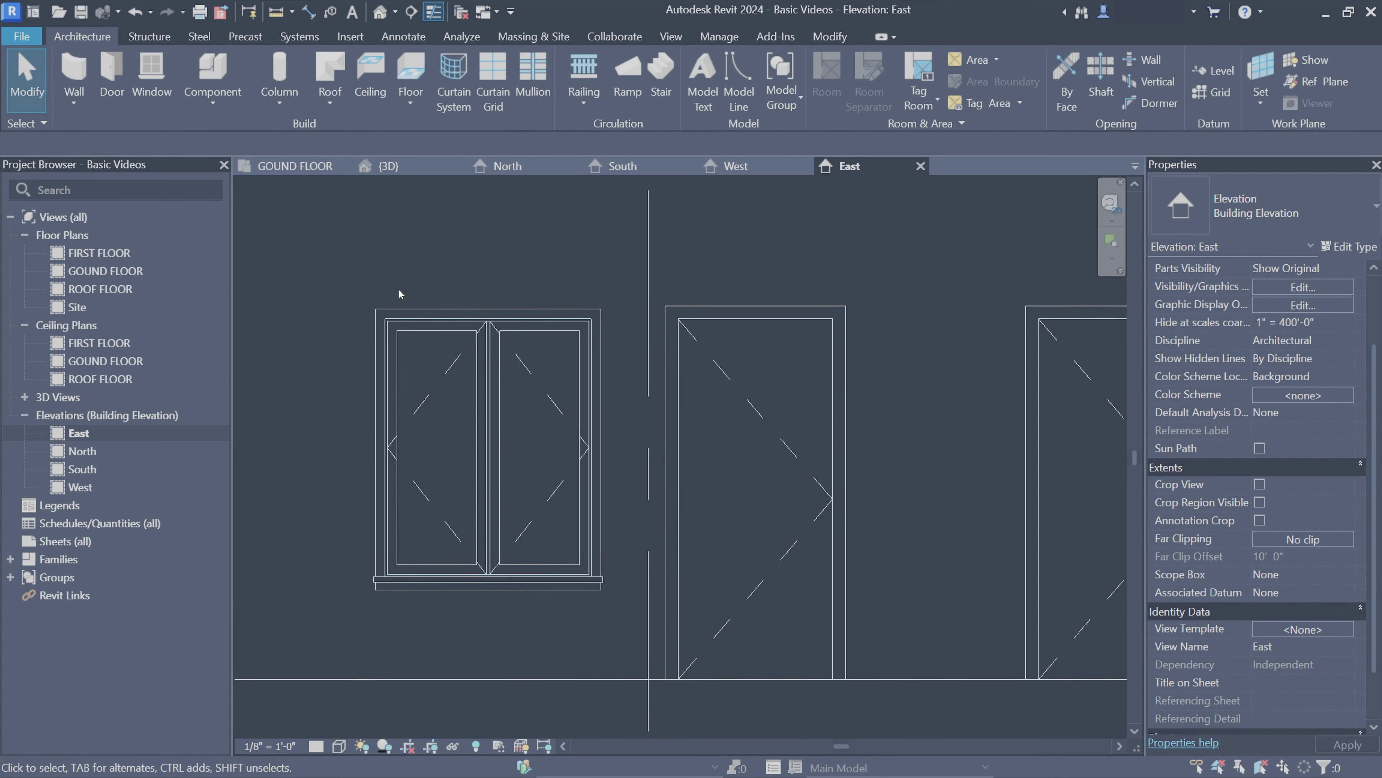
{"action": "left_click", "coordinate": [412, 167]}
{"action": "mouse_move", "coordinate": [680, 403]}
{"action": "middle_mouse_down", "text": "shift"}
{"action": "mouse_move", "coordinate": [756, 407]}
{"action": "mouse_move", "coordinate": [756, 446]}
{"action": "middle_mouse_up", "text": "shift"}
Place a second 41" x 53" casement window below the first, tagged 15, and select it
{"action": "left_click", "coordinate": [295, 166]}
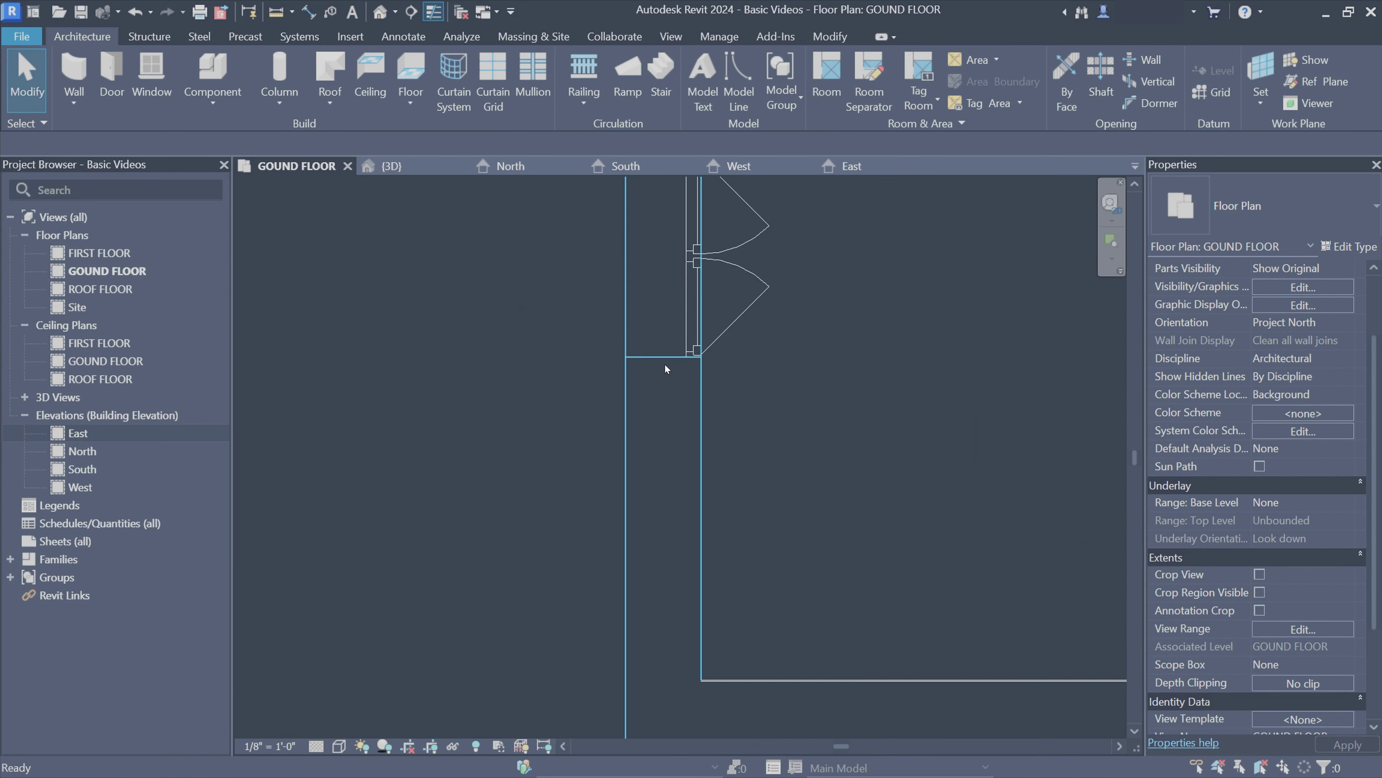
{"action": "mouse_move", "coordinate": [665, 364]}
{"action": "middle_mouse_down"}
{"action": "mouse_move", "coordinate": [716, 401]}
{"action": "mouse_move", "coordinate": [667, 539]}
{"action": "middle_mouse_up"}
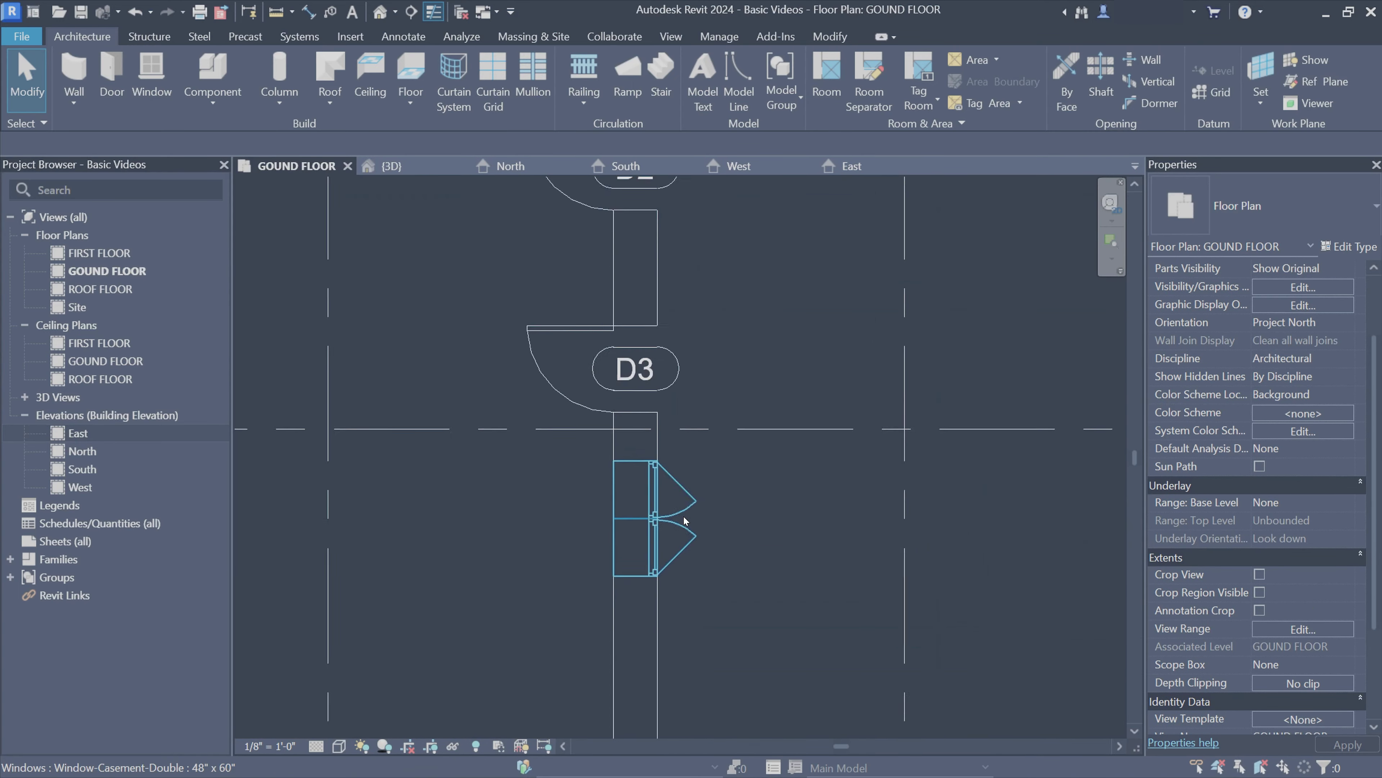
{"action": "scroll", "coordinate": [791, 487], "scroll_direction": "down", "scroll_amount": 3}
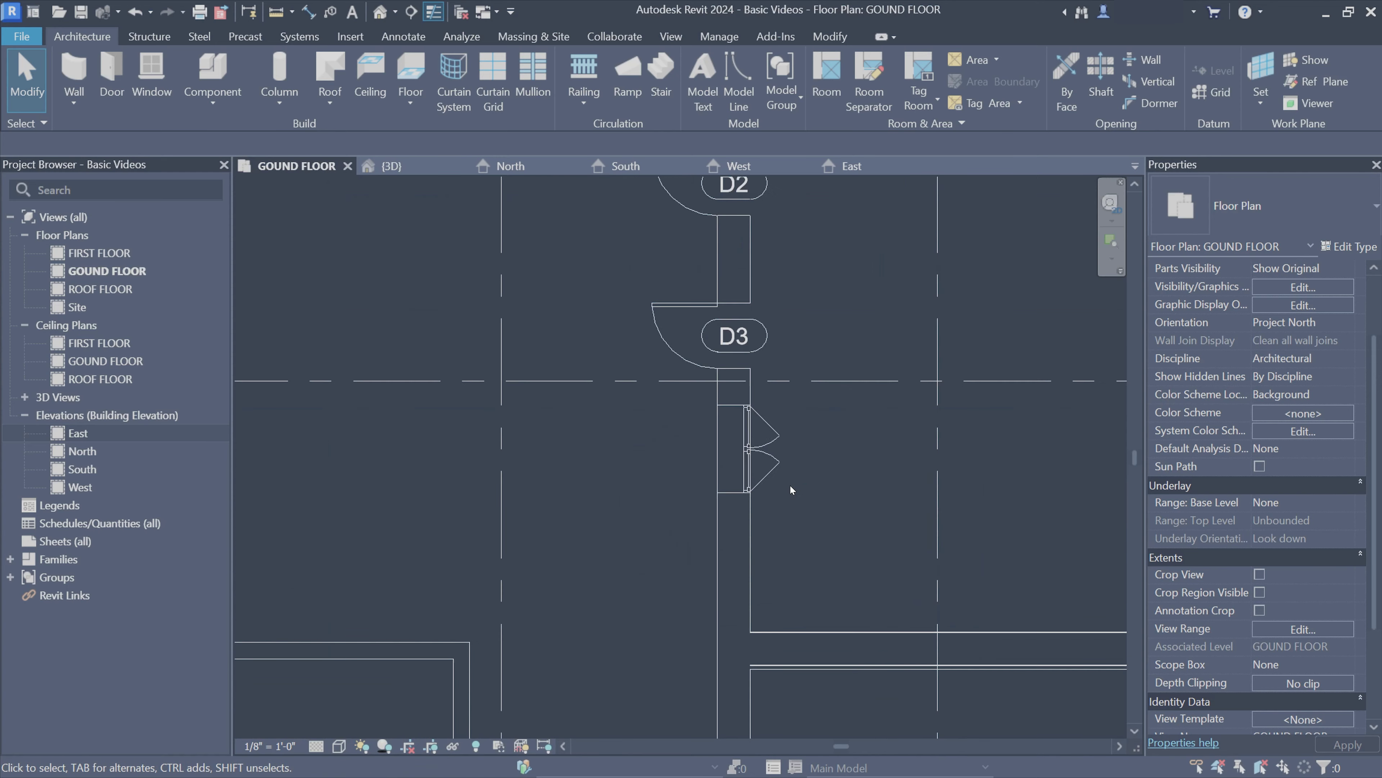
{"action": "left_click", "coordinate": [147, 101]}
{"action": "left_click", "coordinate": [871, 85]}
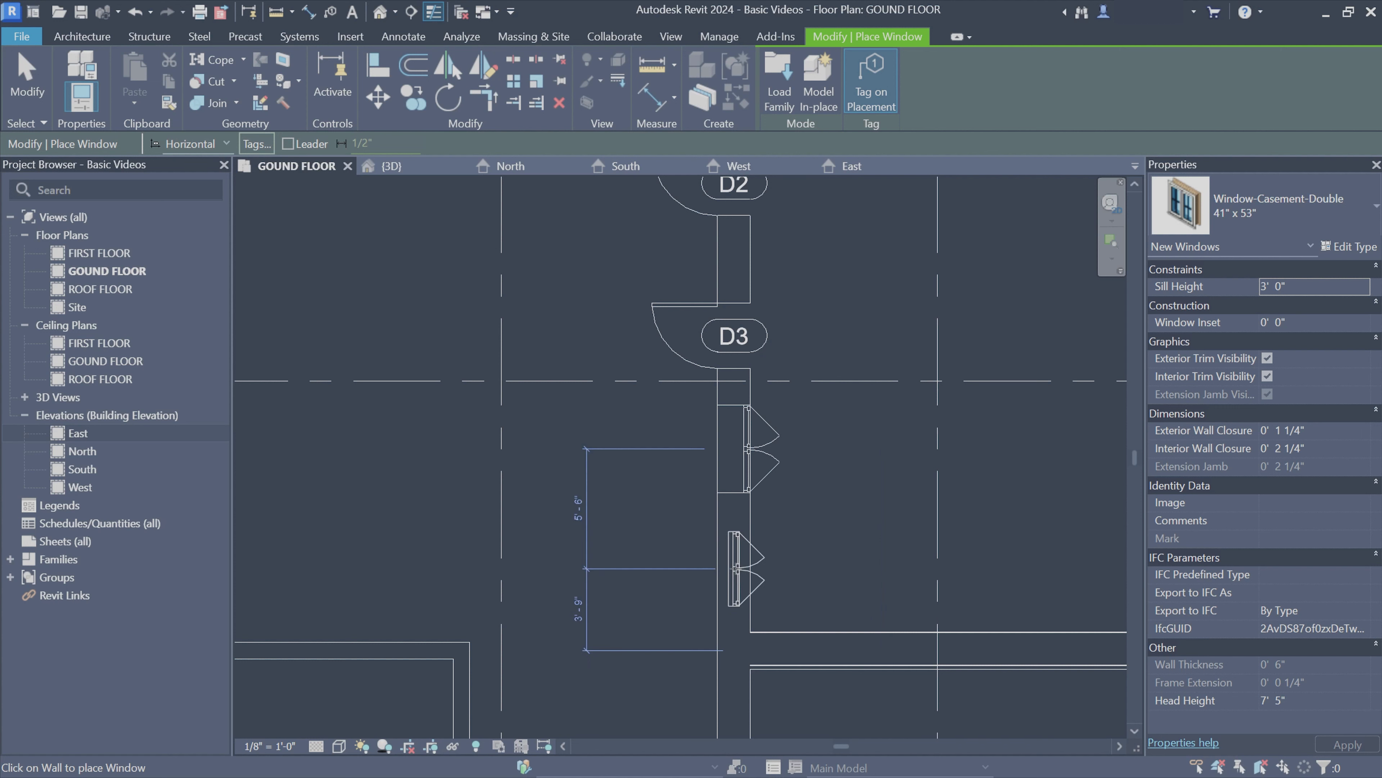
{"action": "left_click", "coordinate": [751, 566]}
{"action": "key", "text": "Escape"}
{"action": "key", "text": "Escape"}
{"action": "scroll", "coordinate": [841, 564], "scroll_direction": "up", "scroll_amount": 2}
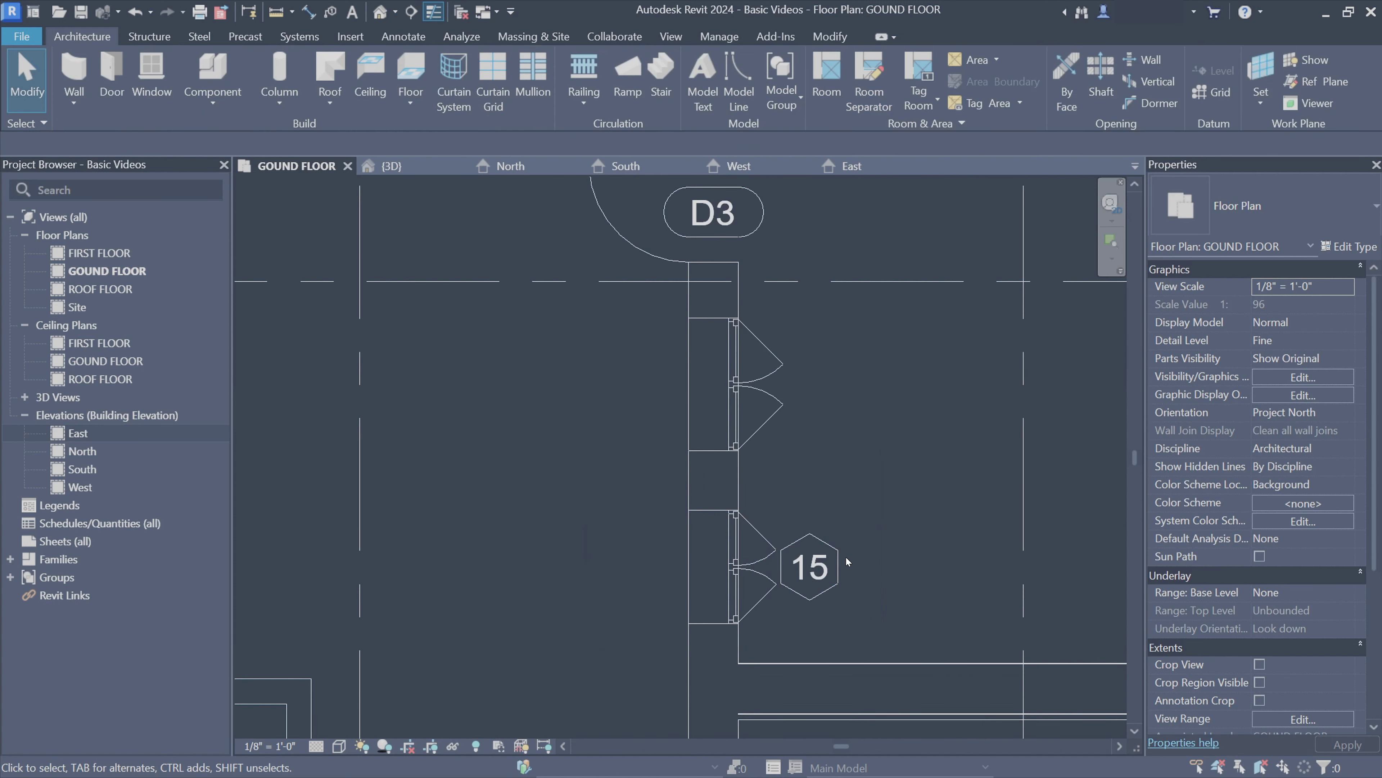
{"action": "scroll", "coordinate": [743, 490], "scroll_direction": "up", "scroll_amount": 2}
{"action": "middle_click_drag", "start_coordinate": [744, 490], "coordinate": [716, 409]}
{"action": "left_click", "coordinate": [663, 443]}
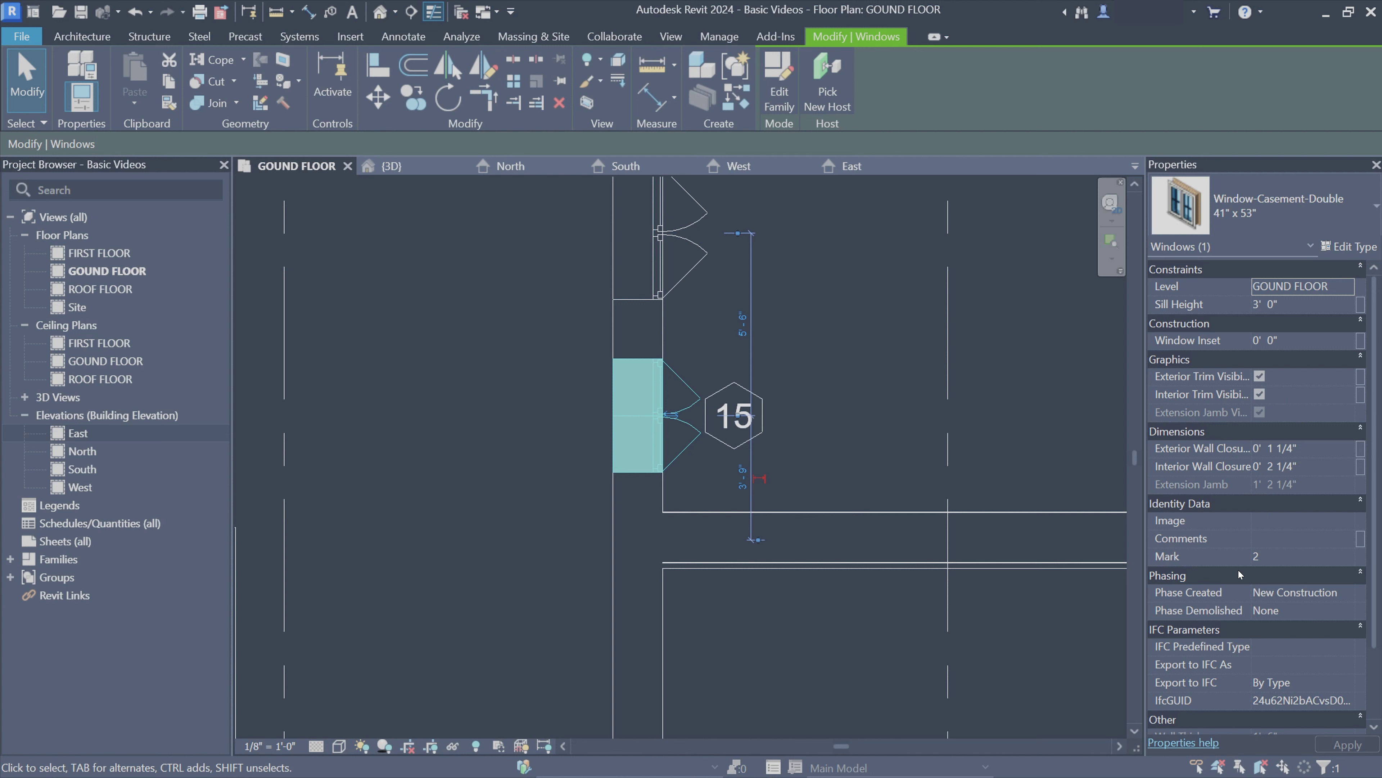
Check the casement window's Mark and its tag reading 15, then reselect the window
{"action": "left_click", "coordinate": [1246, 556]}
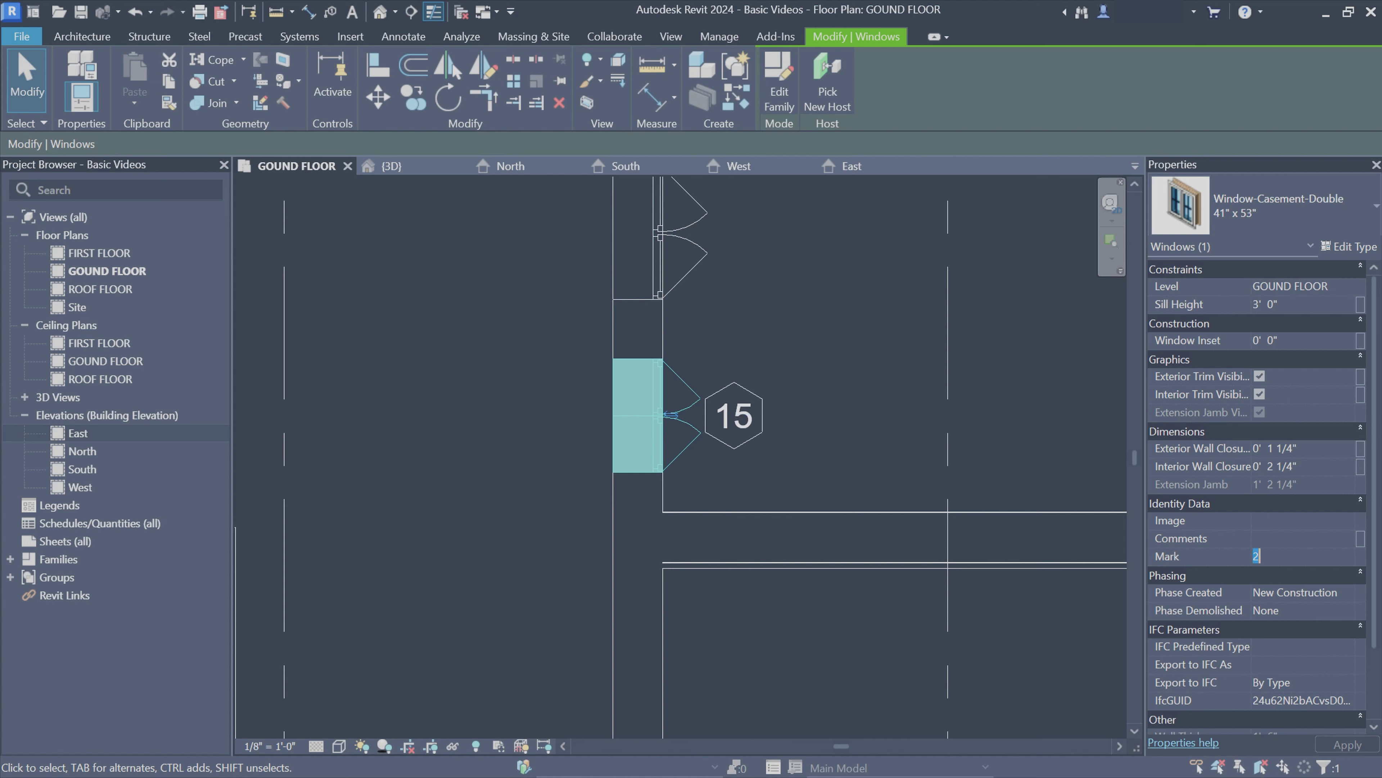
{"action": "left_click", "coordinate": [715, 459]}
{"action": "left_click", "coordinate": [754, 439]}
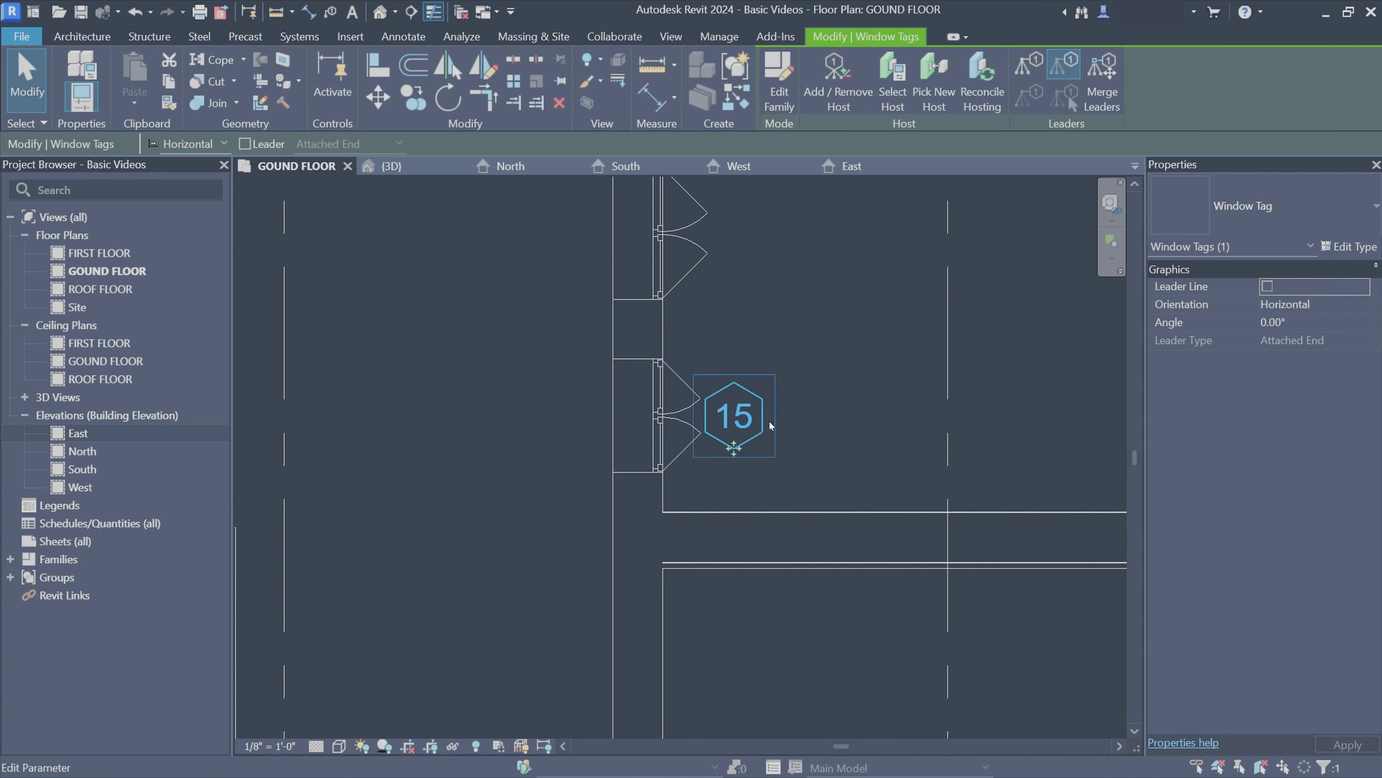
{"action": "left_click", "coordinate": [822, 412]}
{"action": "left_click", "coordinate": [637, 414]}
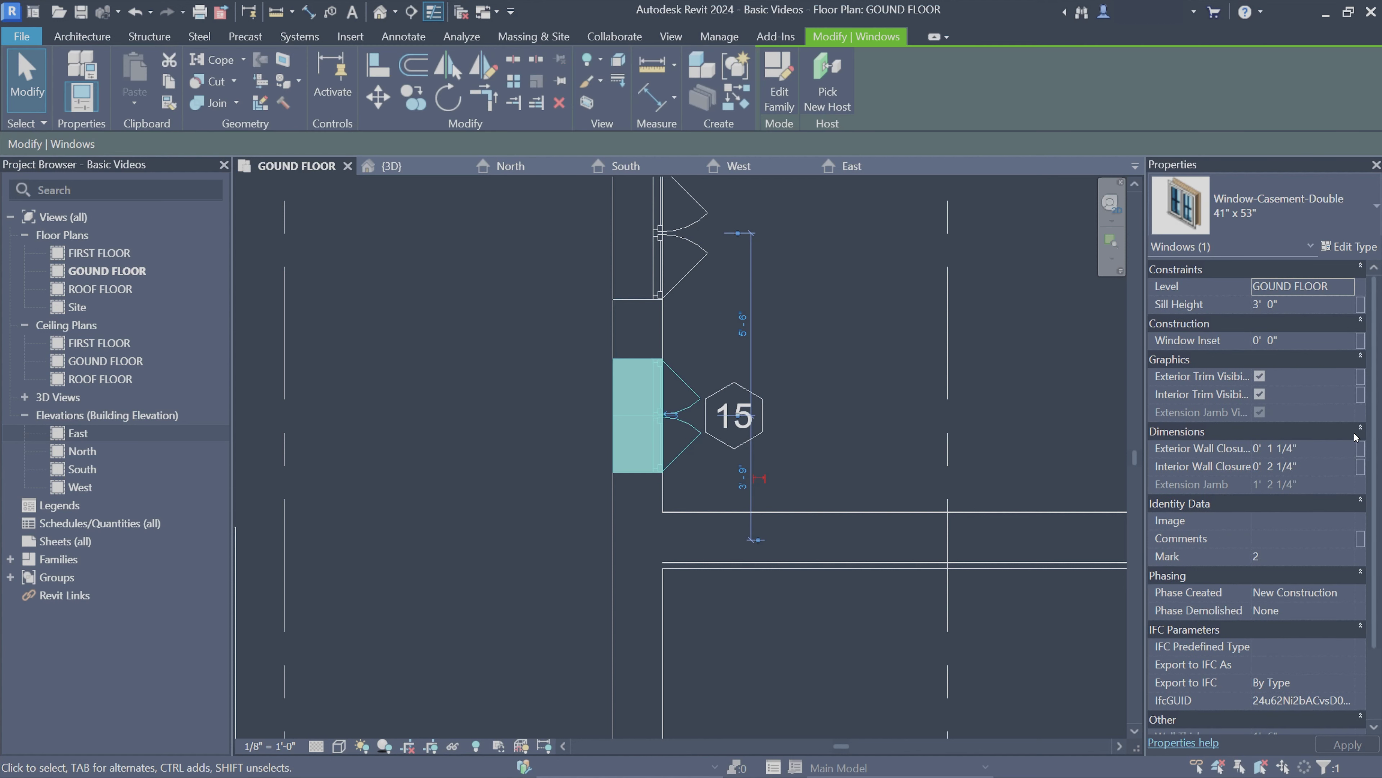
{"action": "left_click_drag", "start_coordinate": [1379, 414], "coordinate": [1373, 510]}
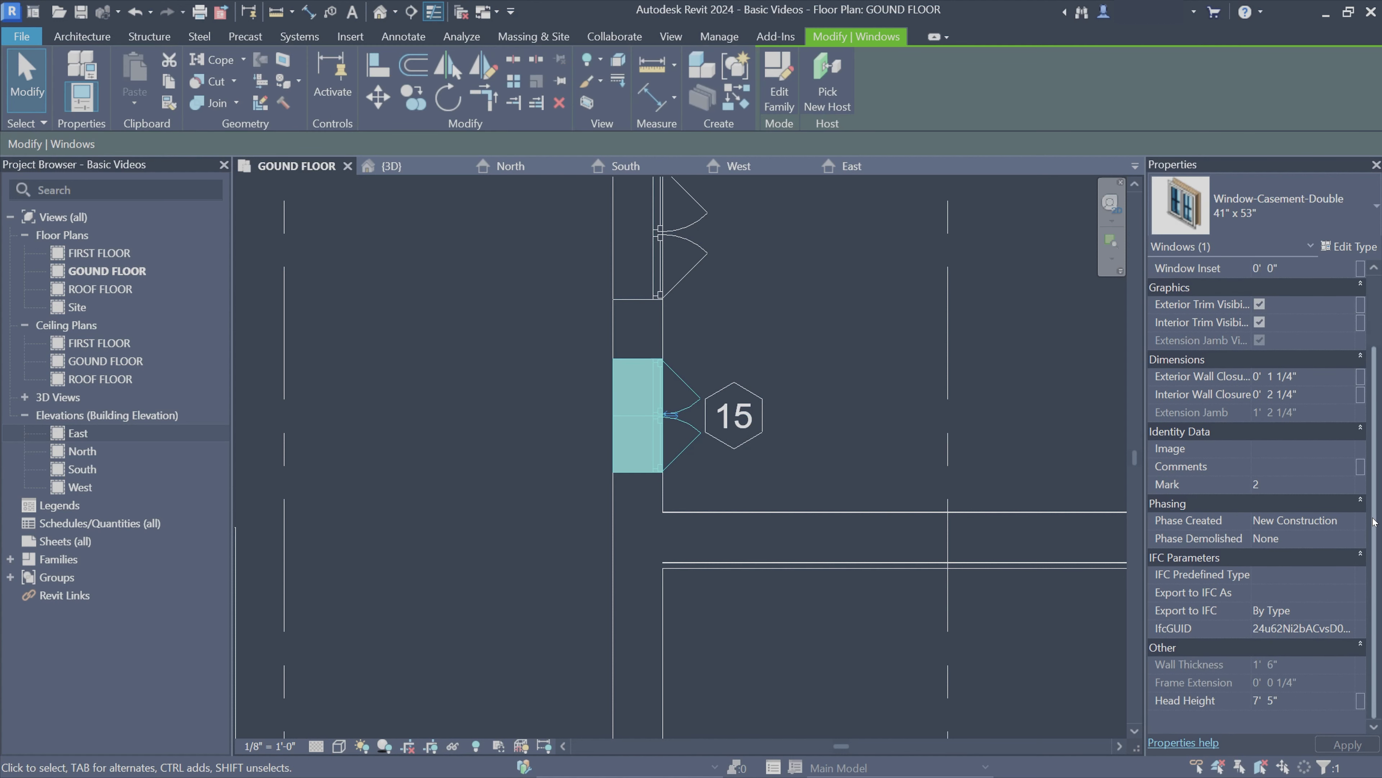
{"action": "scroll", "coordinate": [1306, 490], "scroll_direction": "up", "scroll_amount": 3}
{"action": "scroll", "coordinate": [1307, 490], "scroll_direction": "down", "scroll_amount": 2}
Change the 41" x 53" casement window type's Type Mark from 15 to W1
{"action": "left_click", "coordinate": [1344, 246]}
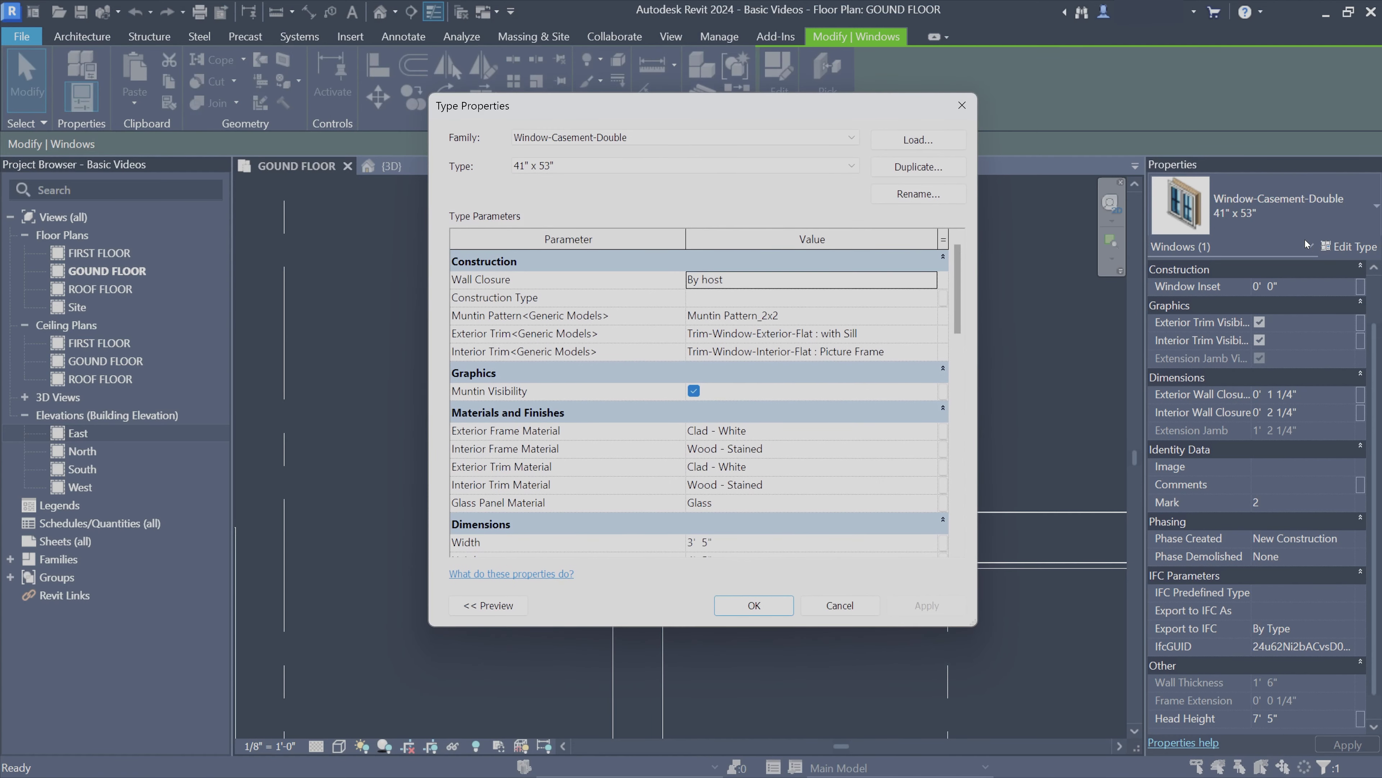
{"action": "mouse_move", "coordinate": [956, 302]}
{"action": "left_mouse_down"}
{"action": "mouse_move", "coordinate": [967, 462]}
{"action": "mouse_move", "coordinate": [718, 478]}
{"action": "left_mouse_up"}
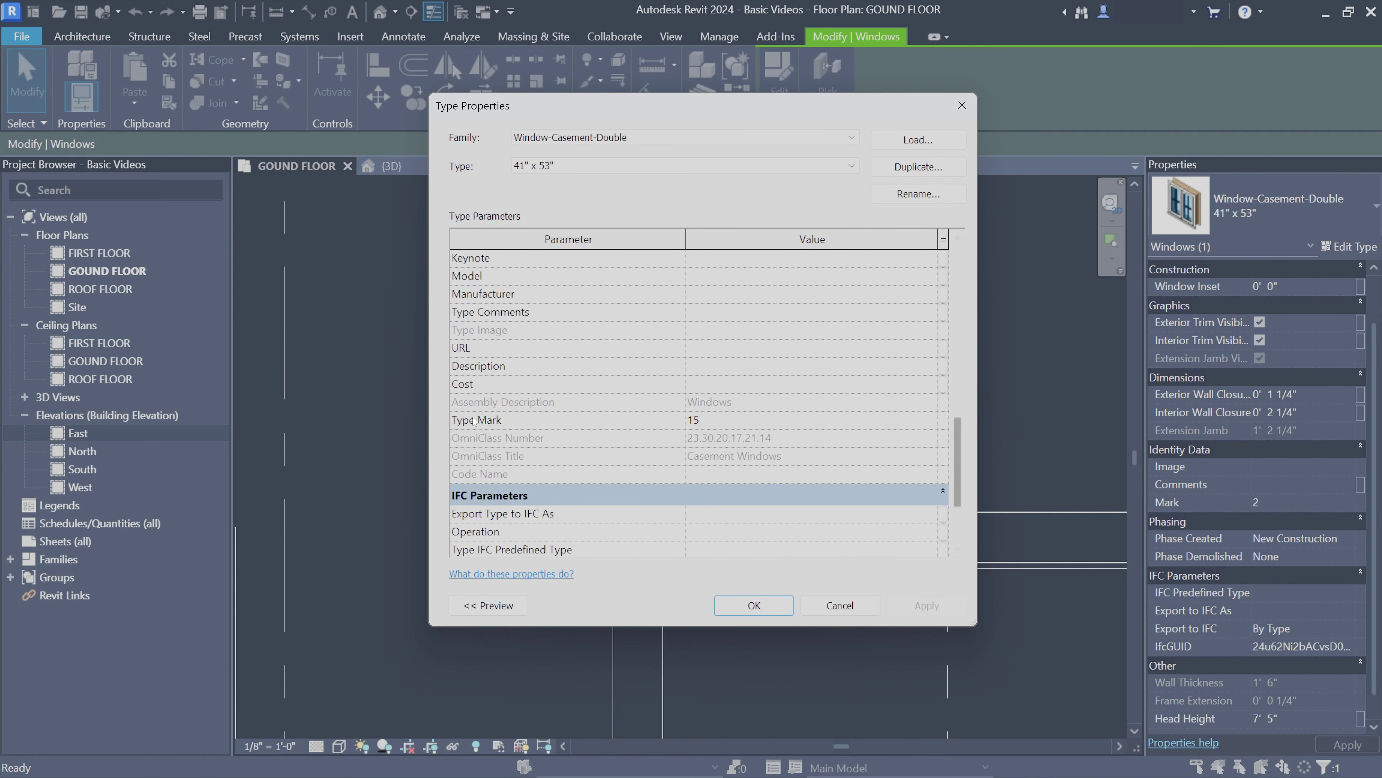
{"action": "left_click", "coordinate": [713, 423]}
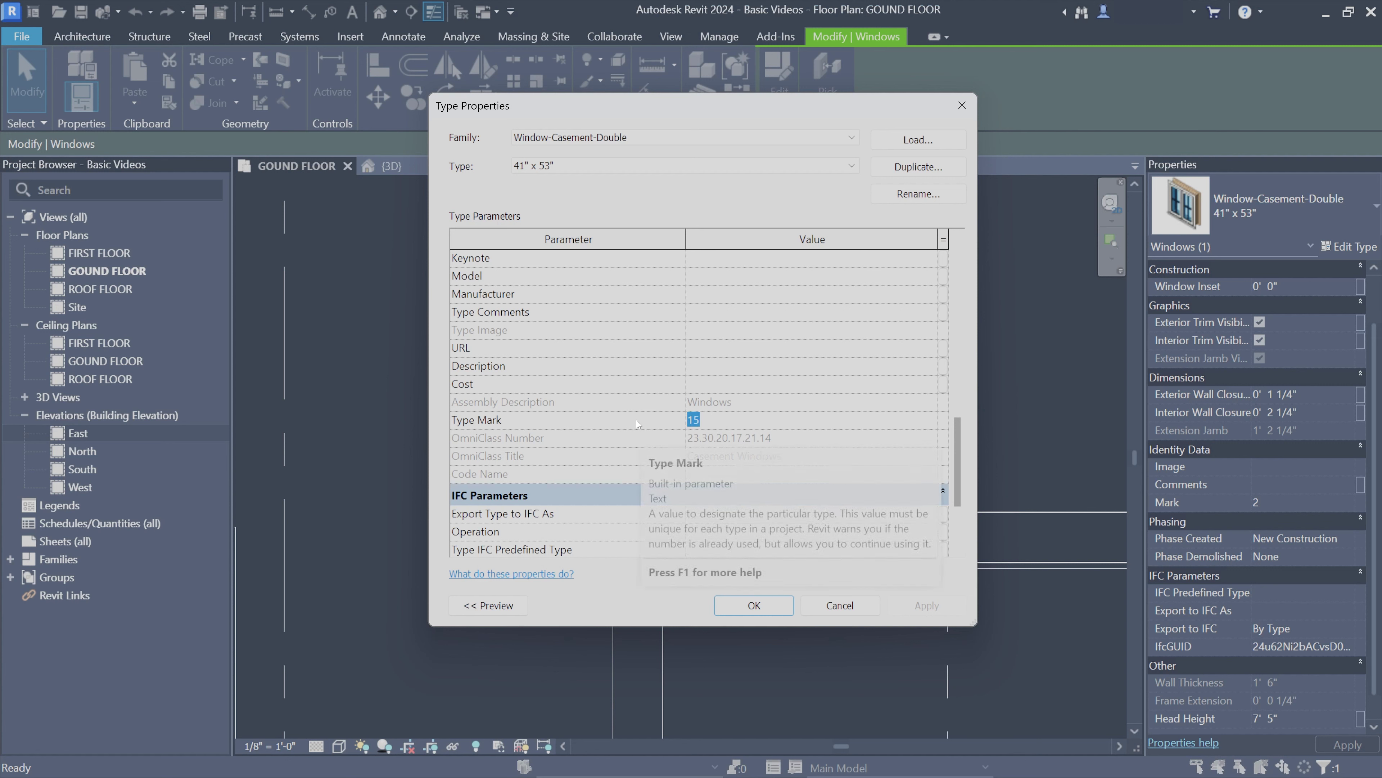
{"action": "type", "text": "W1"}
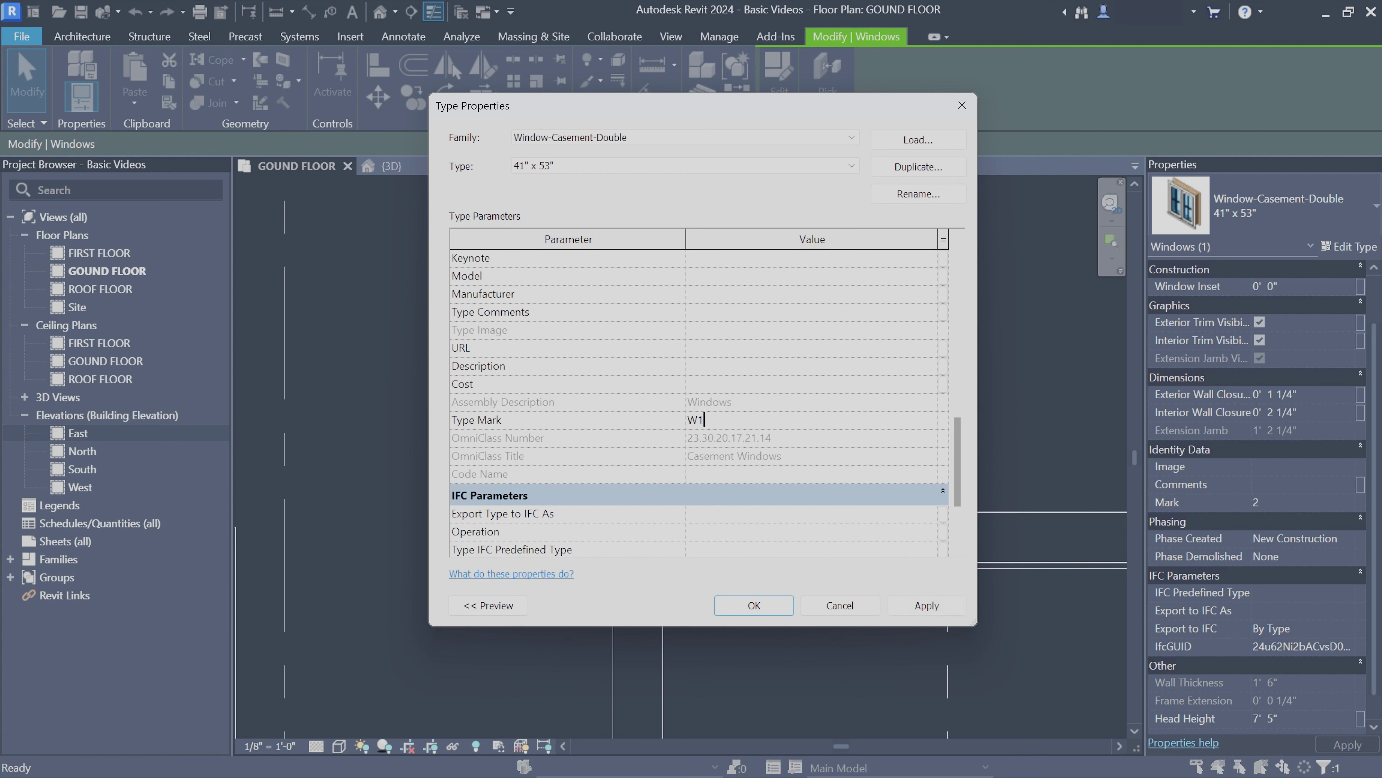
{"action": "left_click", "coordinate": [754, 610]}
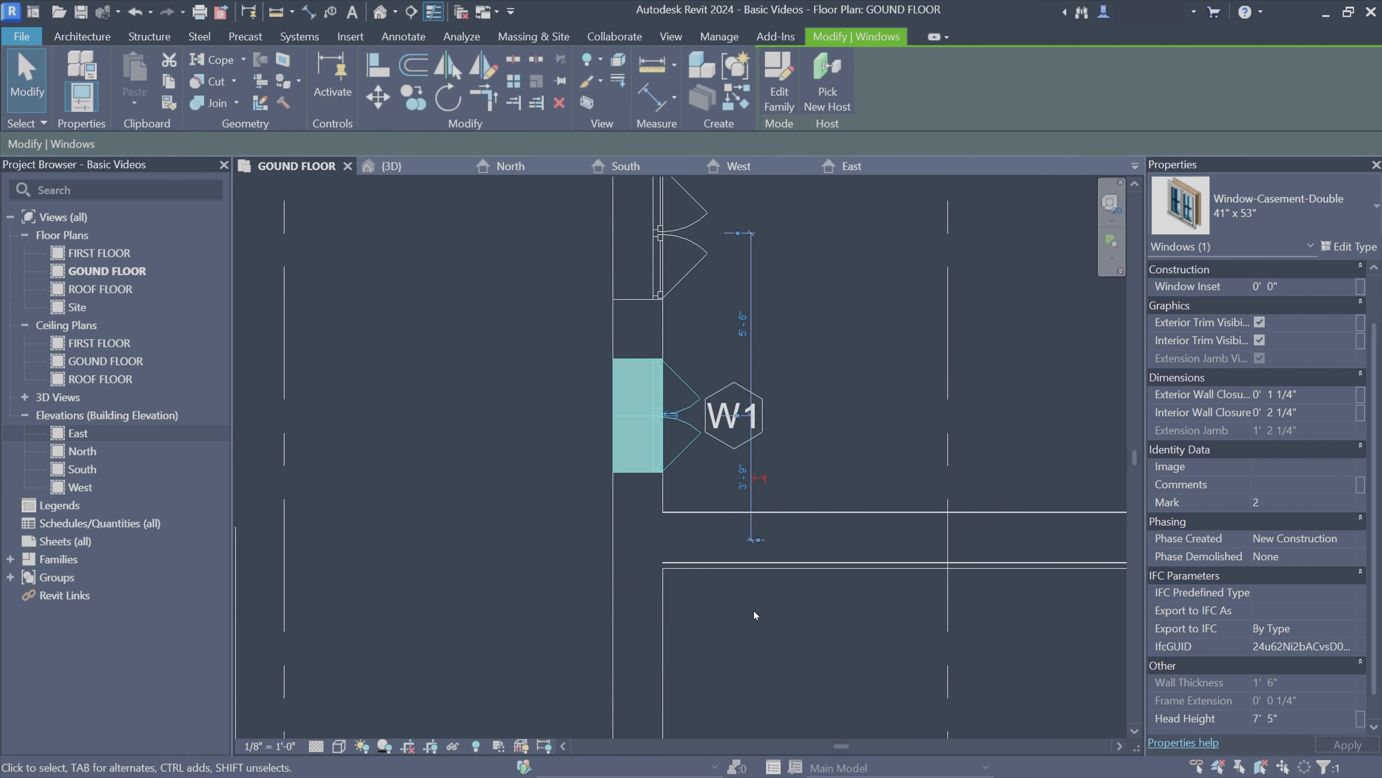
{"action": "key", "text": "Escape"}
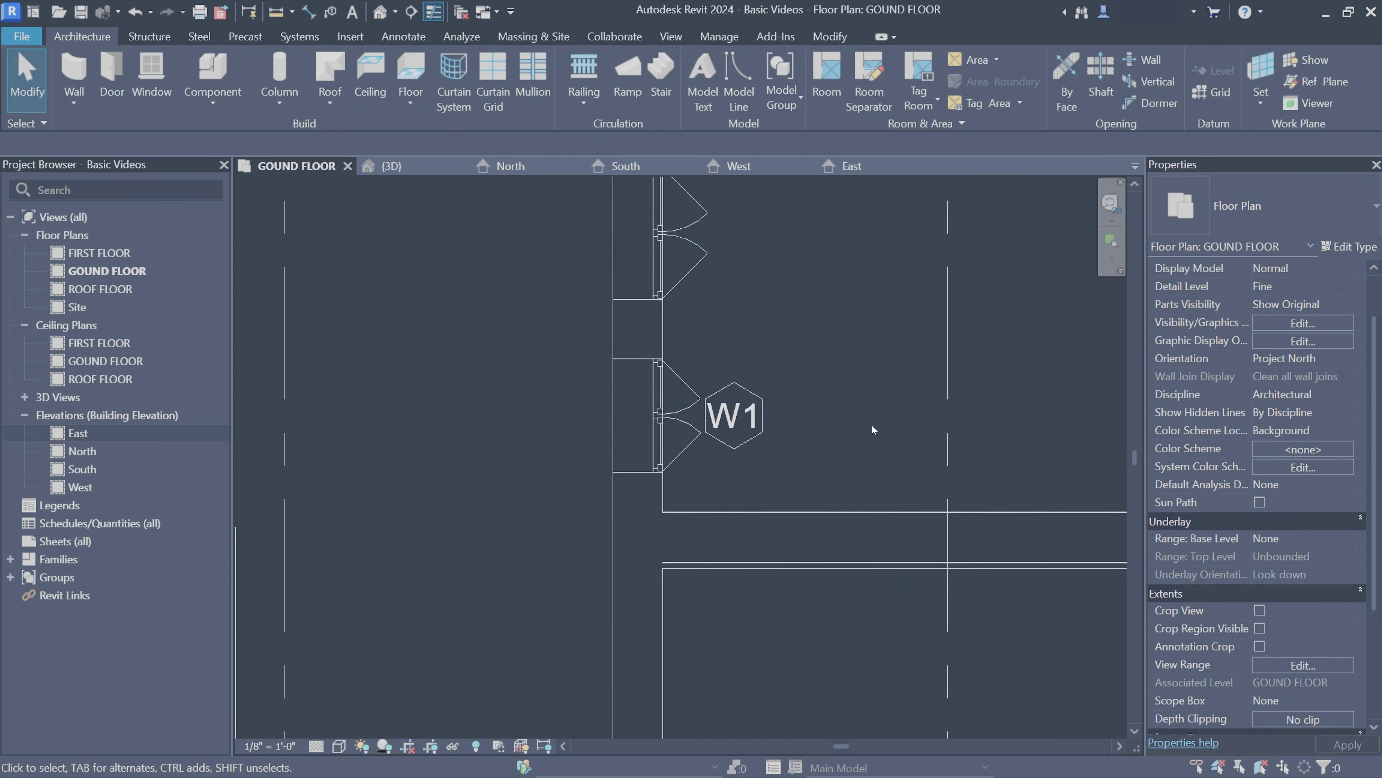
Zoom and pan the GOUND FLOOR plan to centre the D2 and D3 door tags
{"action": "scroll", "coordinate": [798, 311], "scroll_direction": "down", "scroll_amount": 1}
{"action": "scroll", "coordinate": [789, 351], "scroll_direction": "down", "scroll_amount": 2}
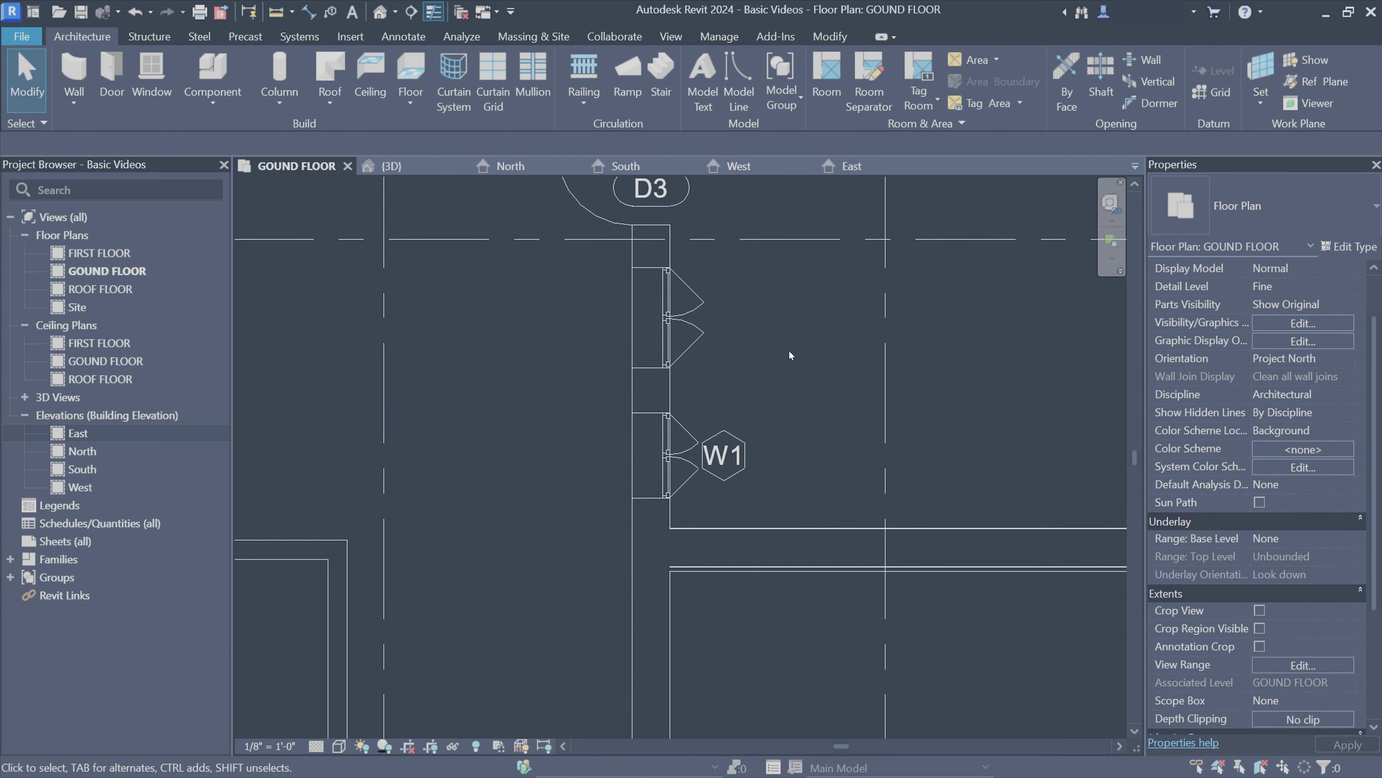
{"action": "scroll", "coordinate": [864, 301], "scroll_direction": "down", "scroll_amount": 2}
{"action": "scroll", "coordinate": [865, 301], "scroll_direction": "up", "scroll_amount": 2}
{"action": "scroll", "coordinate": [774, 430], "scroll_direction": "up", "scroll_amount": 1}
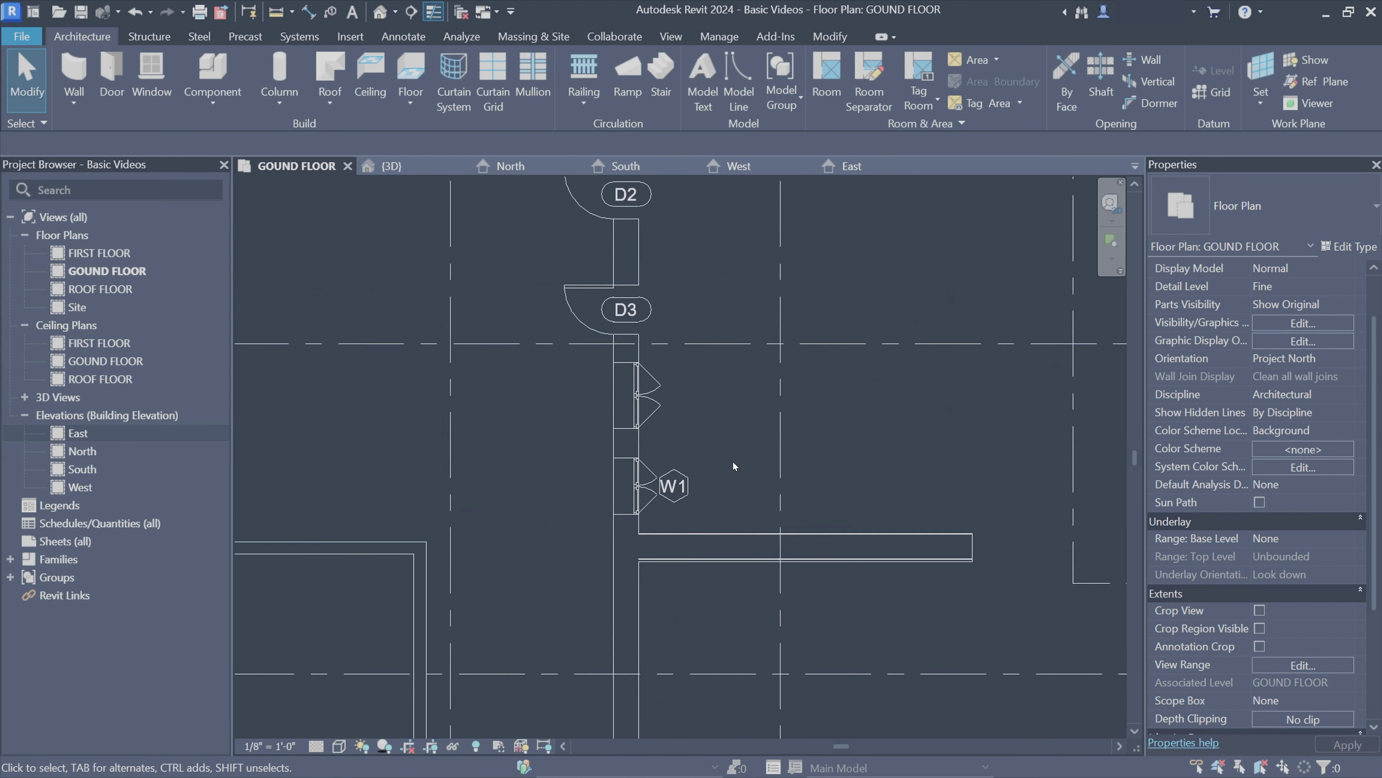
{"action": "middle_click_drag", "start_coordinate": [735, 483], "coordinate": [718, 622]}
{"action": "scroll", "coordinate": [636, 338], "scroll_direction": "up", "scroll_amount": 2}
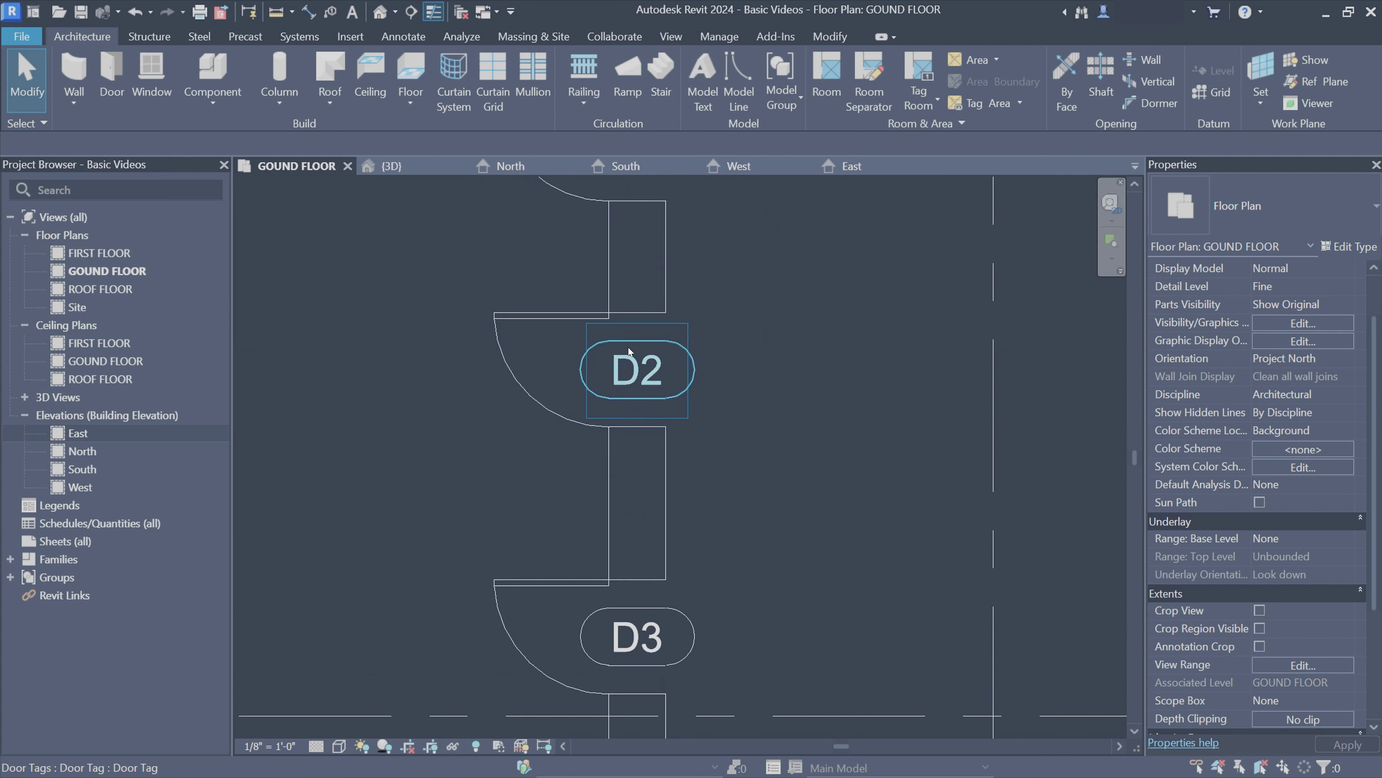
{"action": "middle_click_drag", "start_coordinate": [629, 347], "coordinate": [650, 319]}
{"action": "scroll", "coordinate": [691, 359], "scroll_direction": "down", "scroll_amount": 2}
{"action": "scroll", "coordinate": [686, 403], "scroll_direction": "down", "scroll_amount": 1}
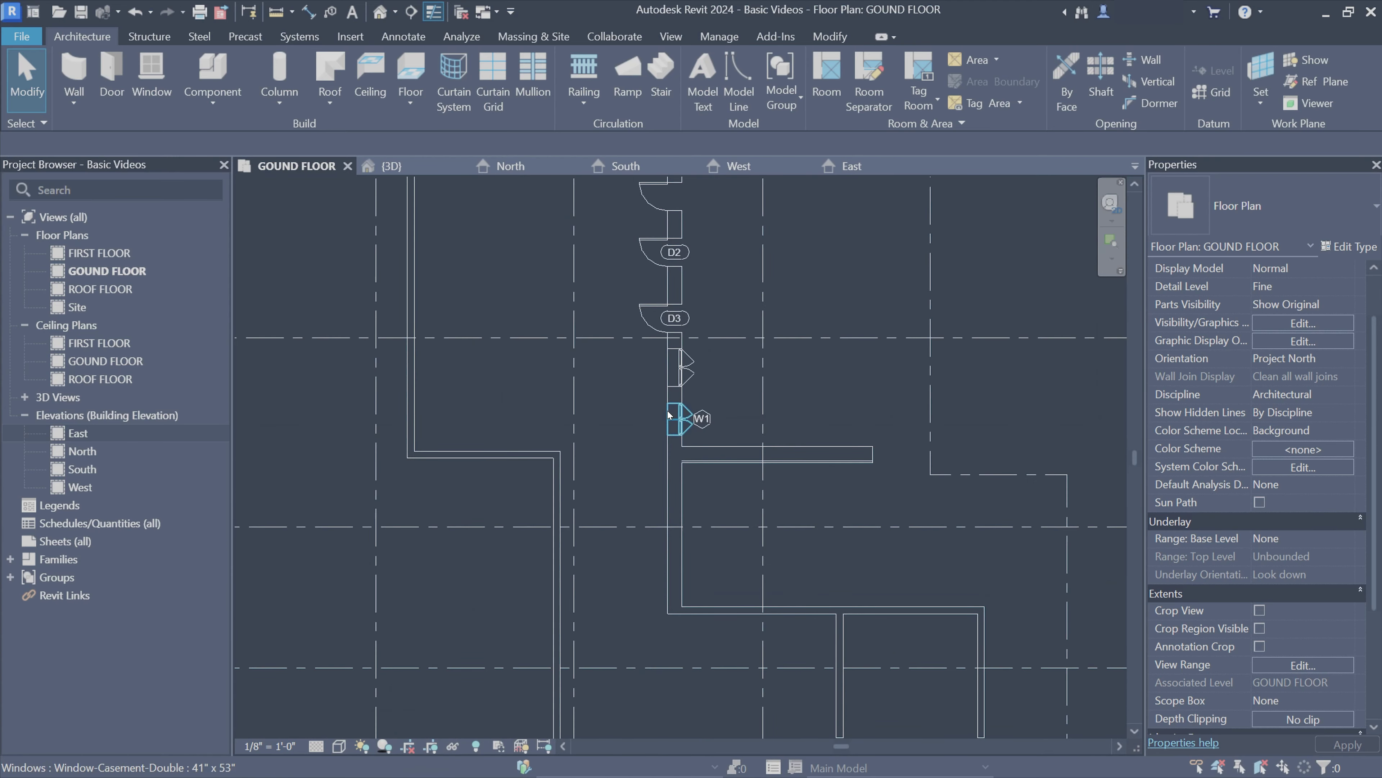
{"action": "scroll", "coordinate": [536, 381], "scroll_direction": "down", "scroll_amount": 2}
Switch to the {3D} view and orbit to face the wall with the windows and door
{"action": "left_click", "coordinate": [409, 162]}
{"action": "mouse_move", "coordinate": [809, 480]}
{"action": "middle_mouse_down", "text": "shift"}
{"action": "mouse_move", "coordinate": [687, 399]}
{"action": "mouse_move", "coordinate": [502, 457]}
{"action": "middle_mouse_up", "text": "shift"}
{"action": "scroll", "coordinate": [501, 457], "scroll_direction": "up", "scroll_amount": 3}
Lower the left 41" x 53" window's head height to 7' 0" and compare it in the East elevation
{"action": "left_click", "coordinate": [550, 461]}
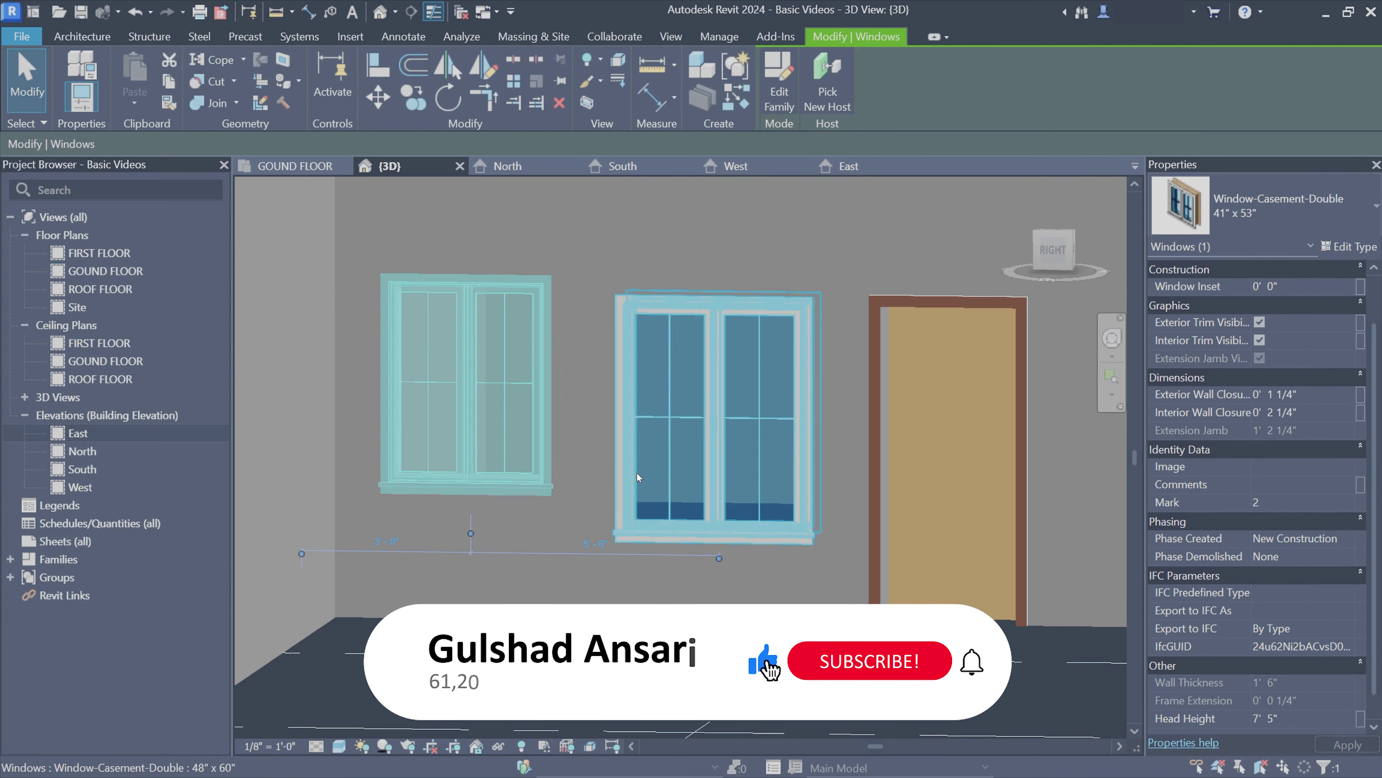
{"action": "middle_click_drag", "start_coordinate": [668, 451], "coordinate": [424, 275], "text": "shift"}
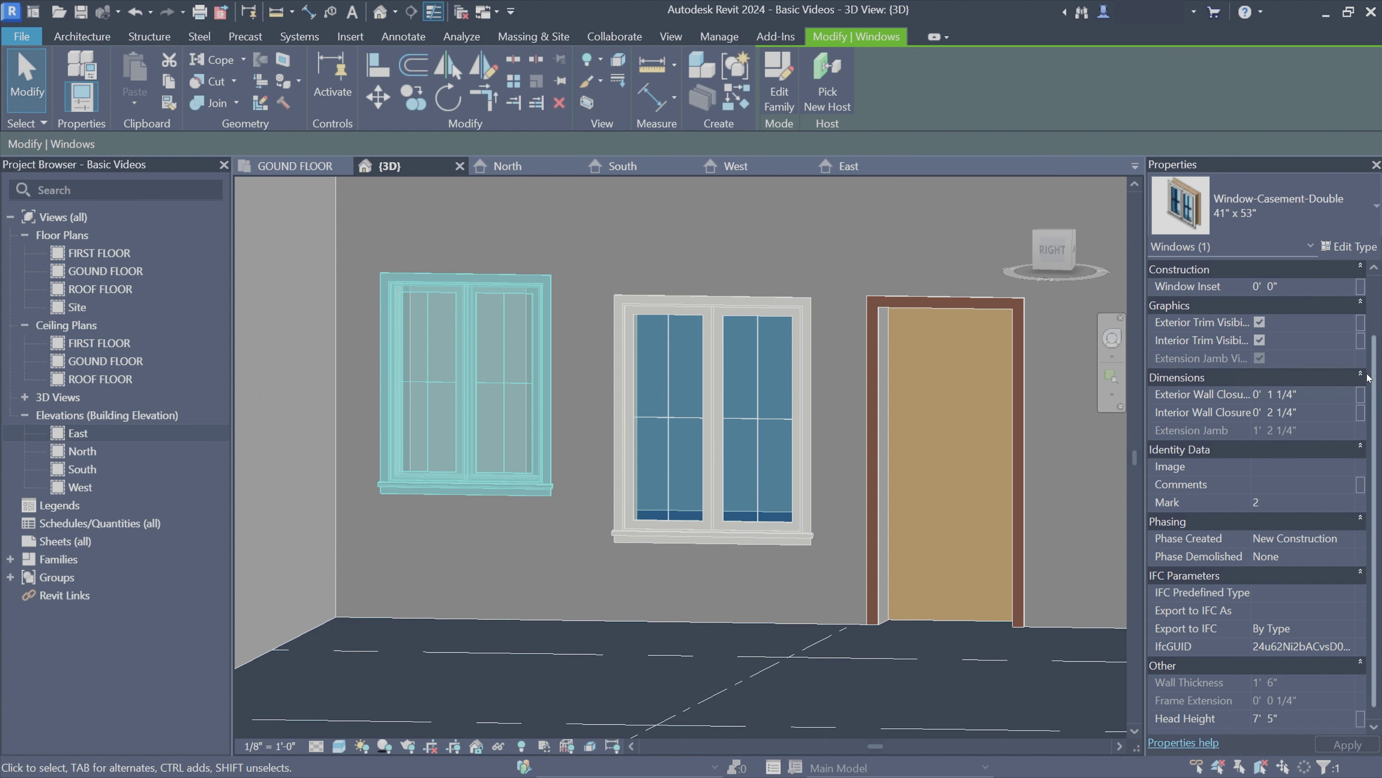
{"action": "scroll", "coordinate": [1320, 488], "scroll_direction": "down", "scroll_amount": 1}
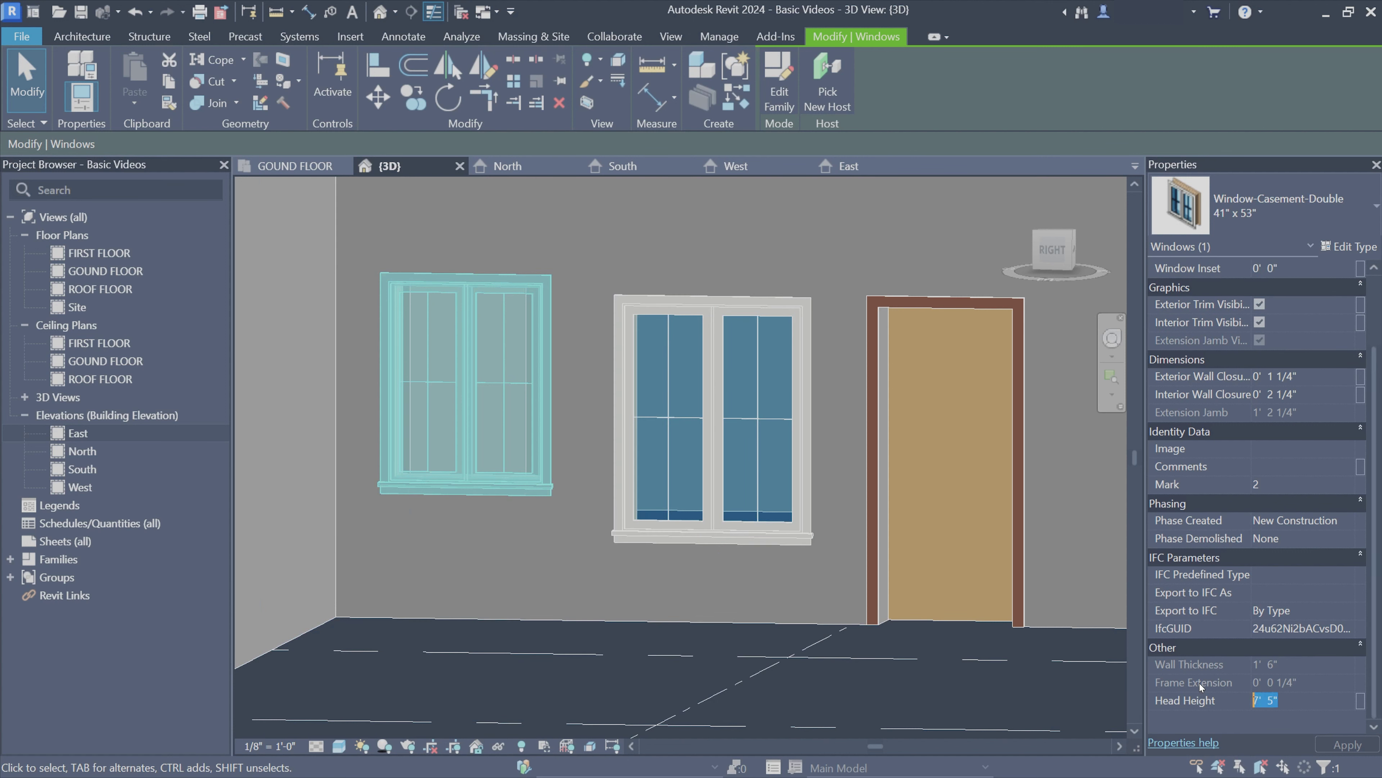
{"action": "type", "text": "7"}
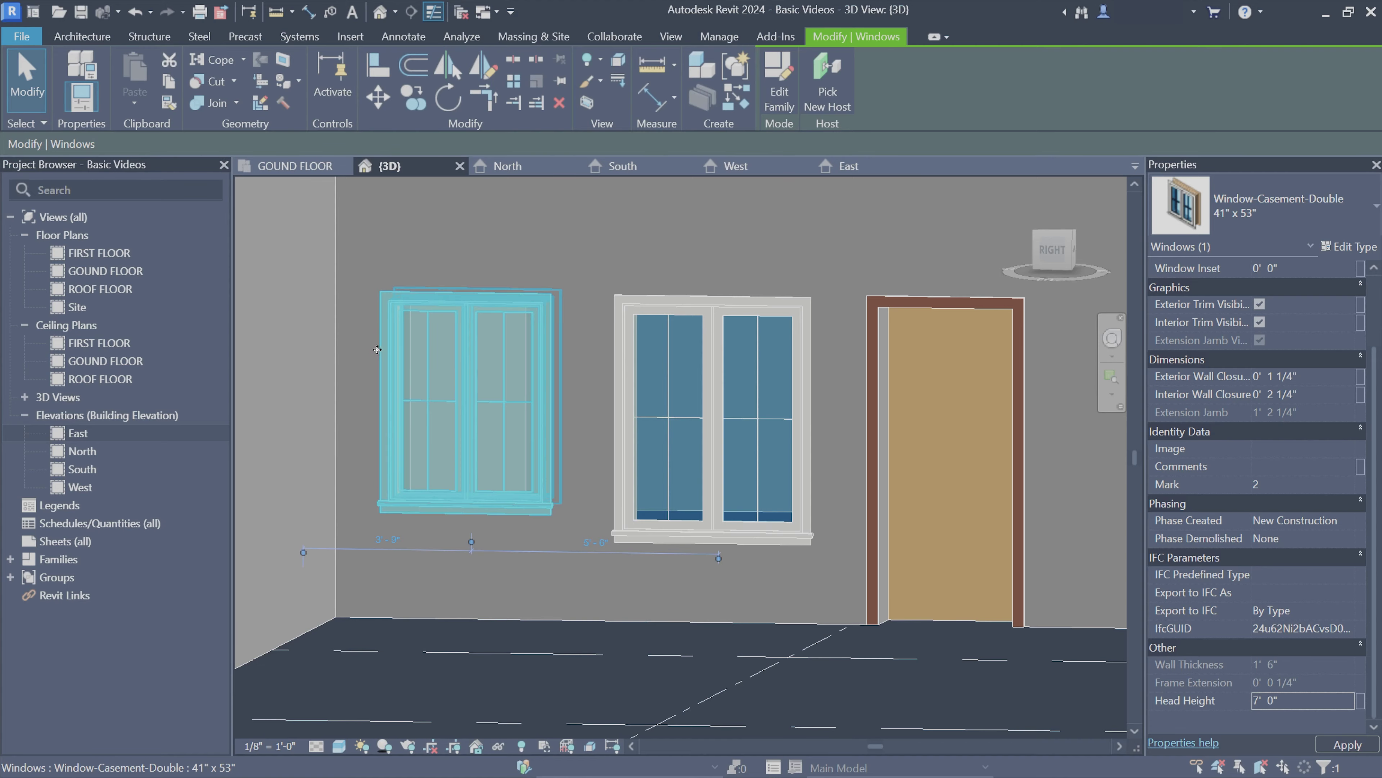
{"action": "key", "text": "Escape"}
{"action": "middle_click_drag", "start_coordinate": [541, 326], "coordinate": [671, 333], "text": "shift"}
{"action": "left_click", "coordinate": [869, 168]}
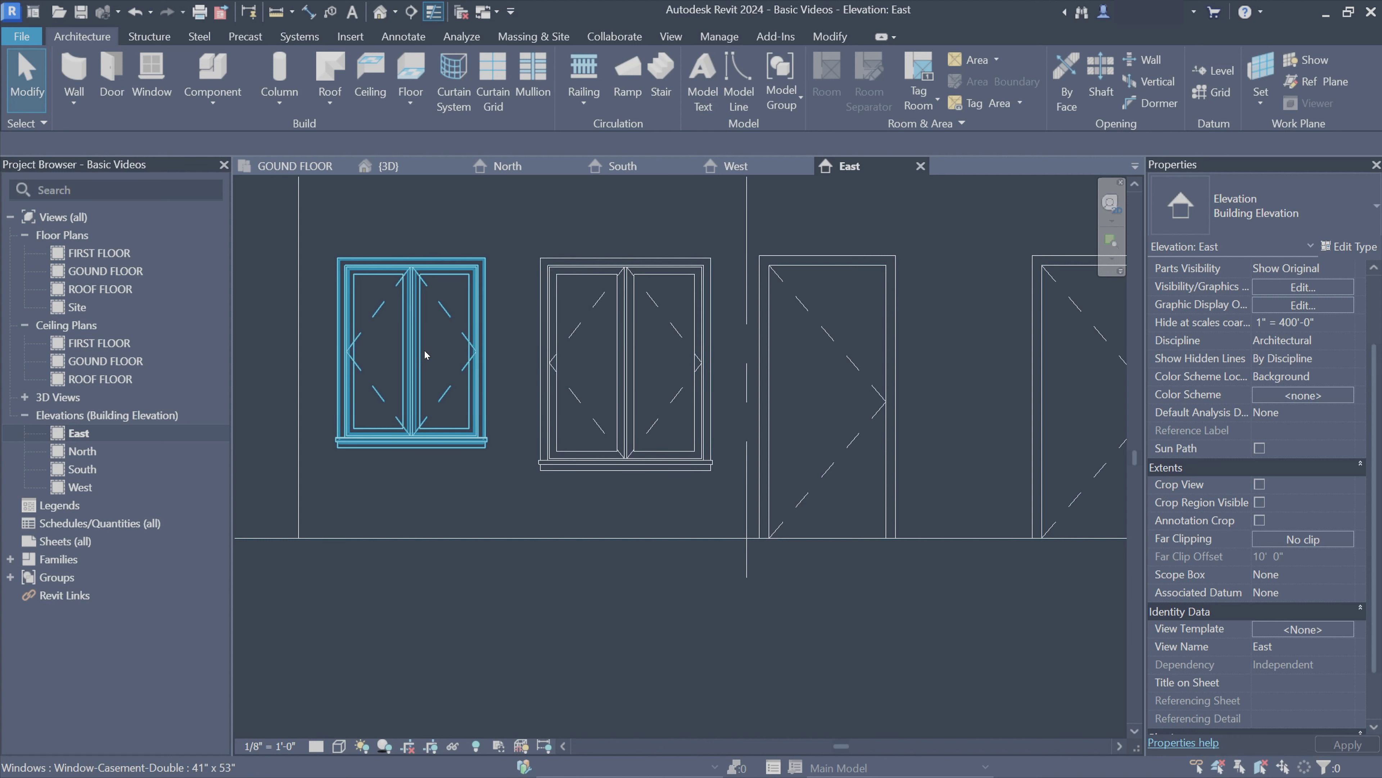
Delete the D3 single-flush door beside the windows in 3D, then return to the GOUND FLOOR plan
{"action": "left_click", "coordinate": [388, 165]}
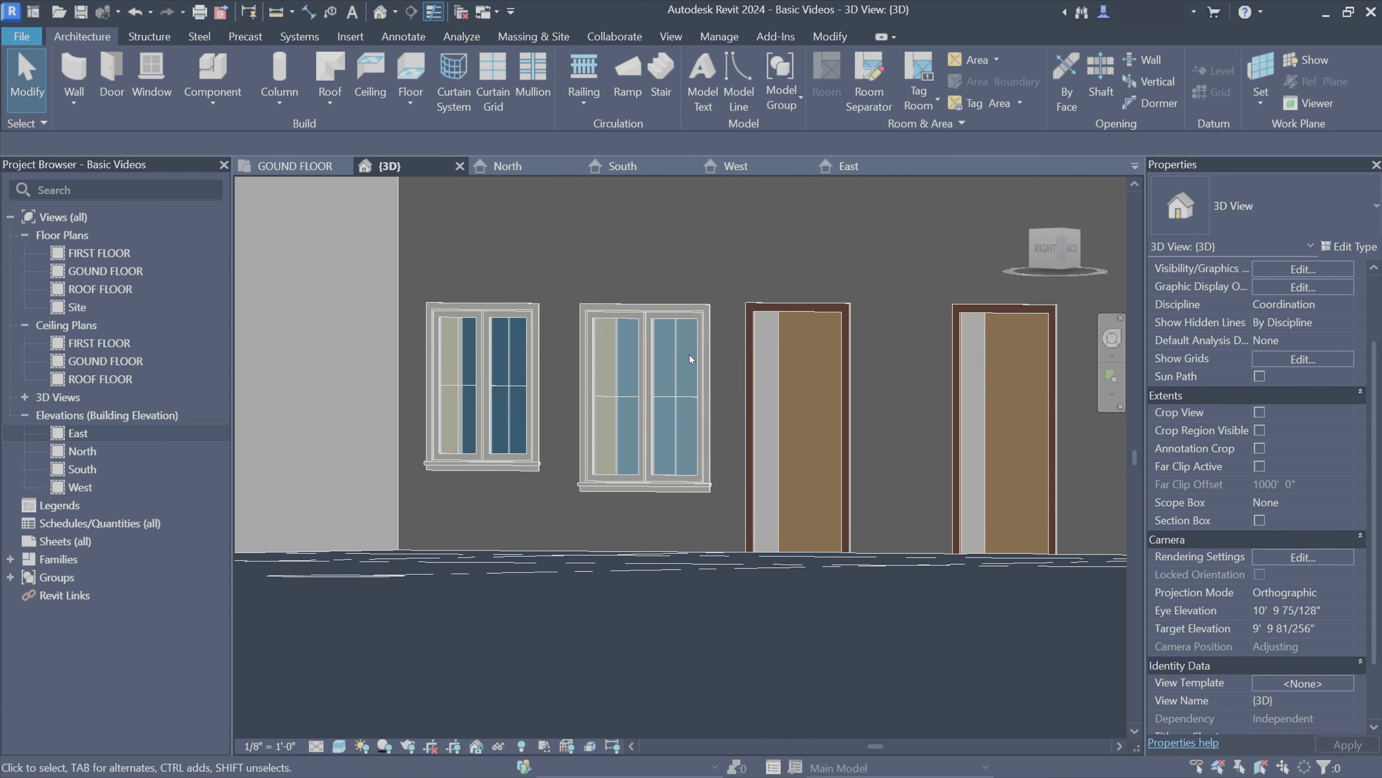
{"action": "scroll", "coordinate": [690, 359], "scroll_direction": "down", "scroll_amount": 2}
{"action": "mouse_move", "coordinate": [691, 359]}
{"action": "middle_mouse_down", "text": "shift"}
{"action": "mouse_move", "coordinate": [967, 592]}
{"action": "mouse_move", "coordinate": [576, 432]}
{"action": "middle_mouse_up", "text": "shift"}
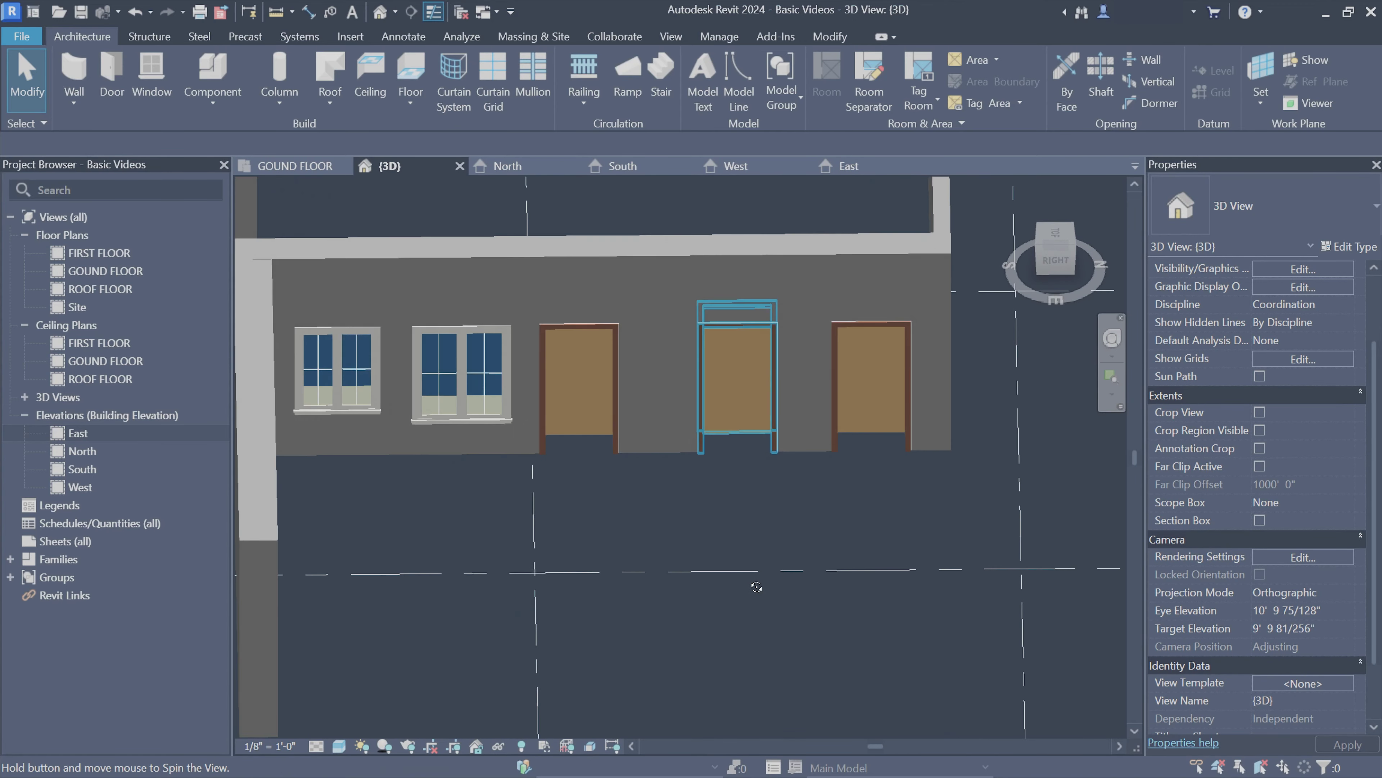
{"action": "left_click", "coordinate": [576, 432]}
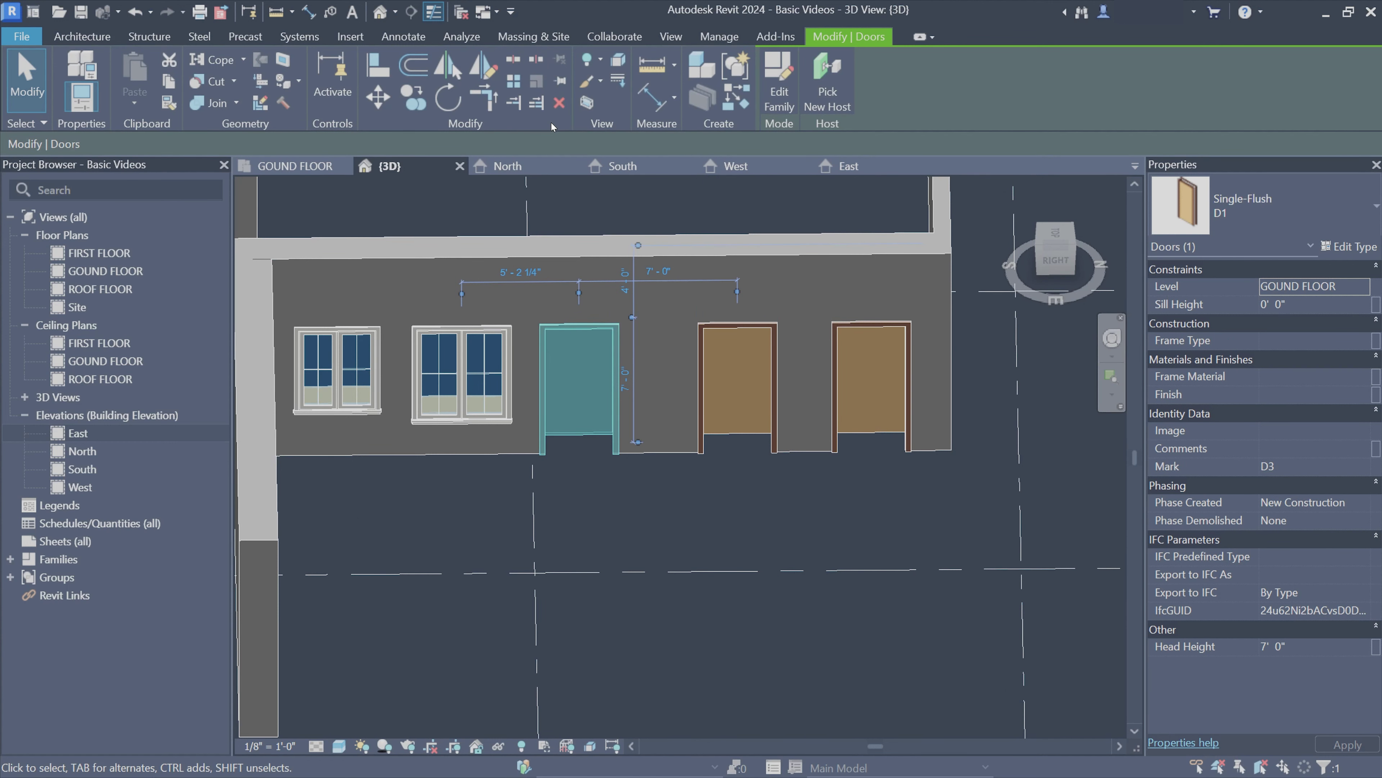
{"action": "left_click", "coordinate": [559, 109]}
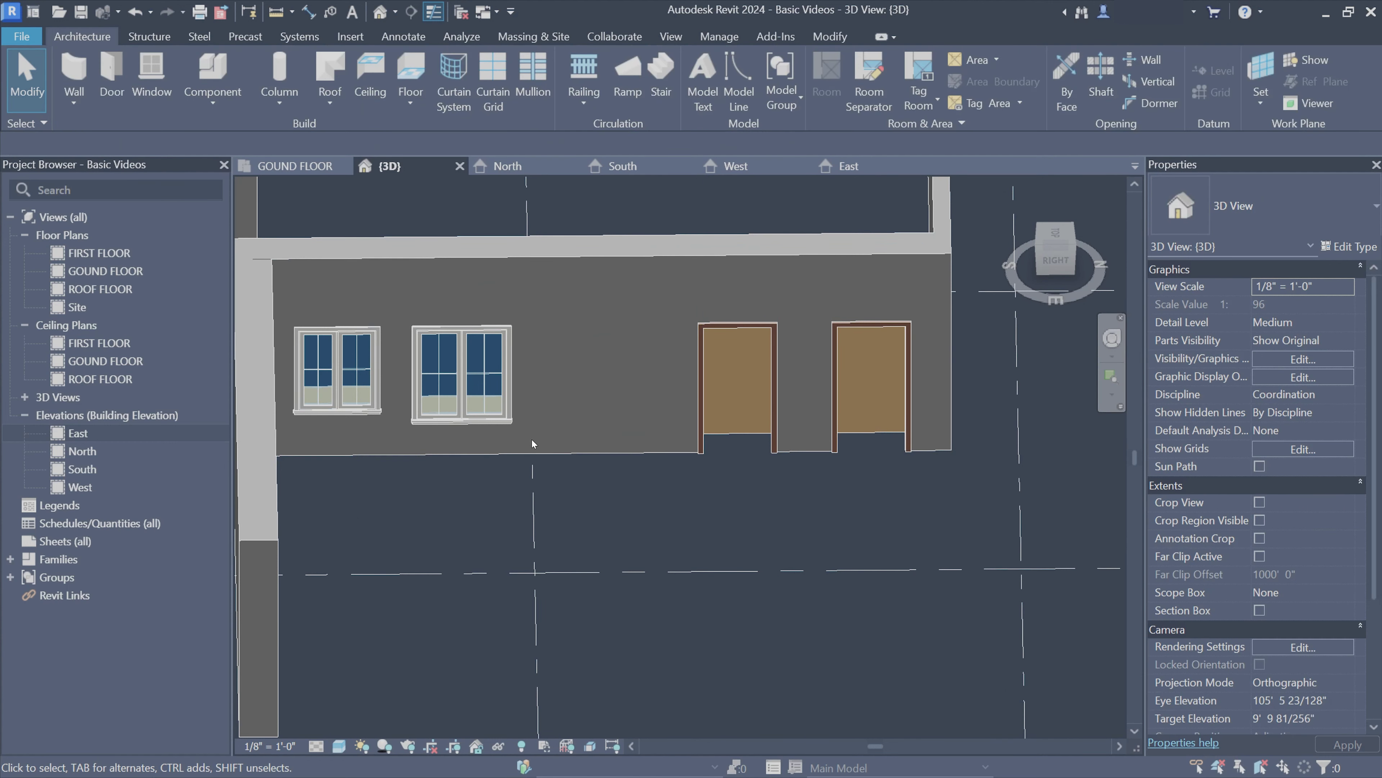
{"action": "left_click", "coordinate": [294, 166]}
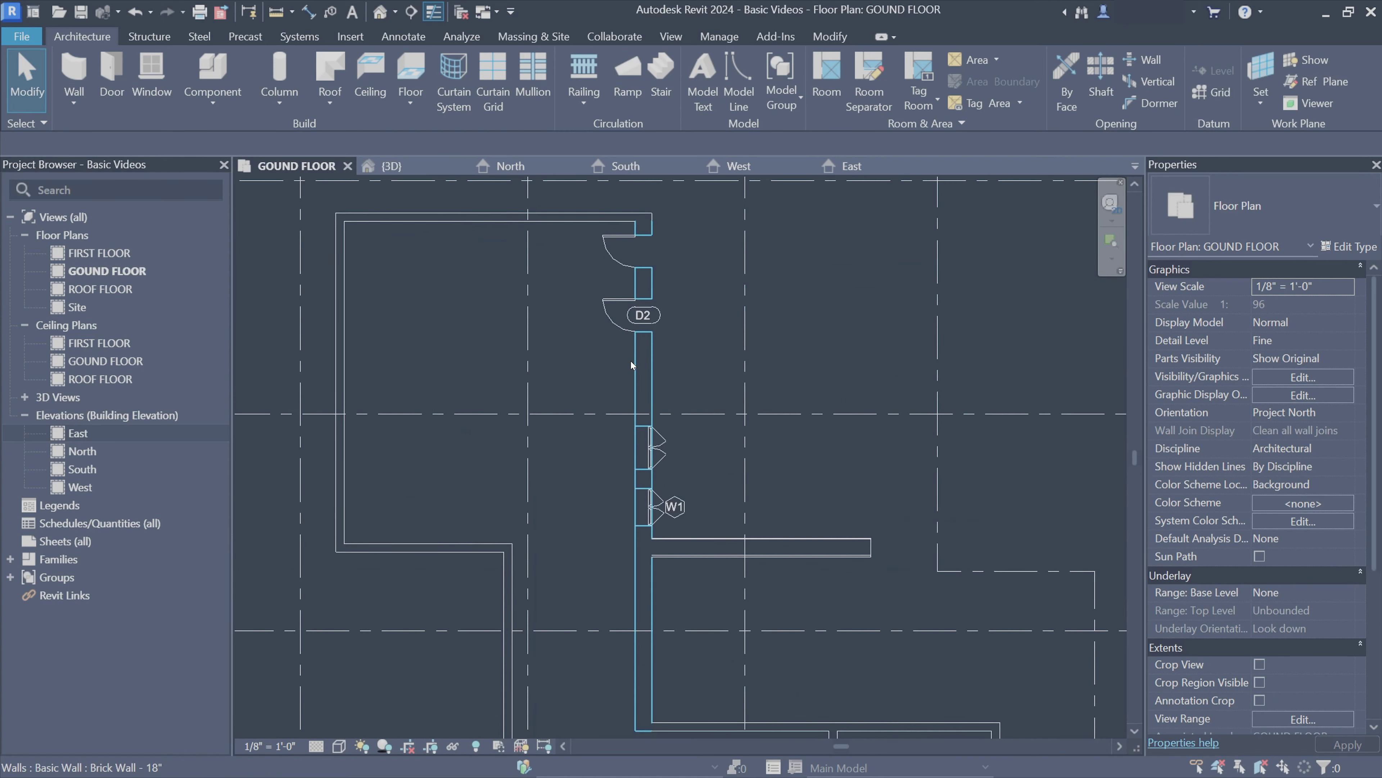
Review the wall in the East elevation, then orbit the {3D} view to an oblique angle
{"action": "left_click", "coordinate": [850, 169]}
{"action": "middle_click_drag", "start_coordinate": [707, 452], "coordinate": [571, 484]}
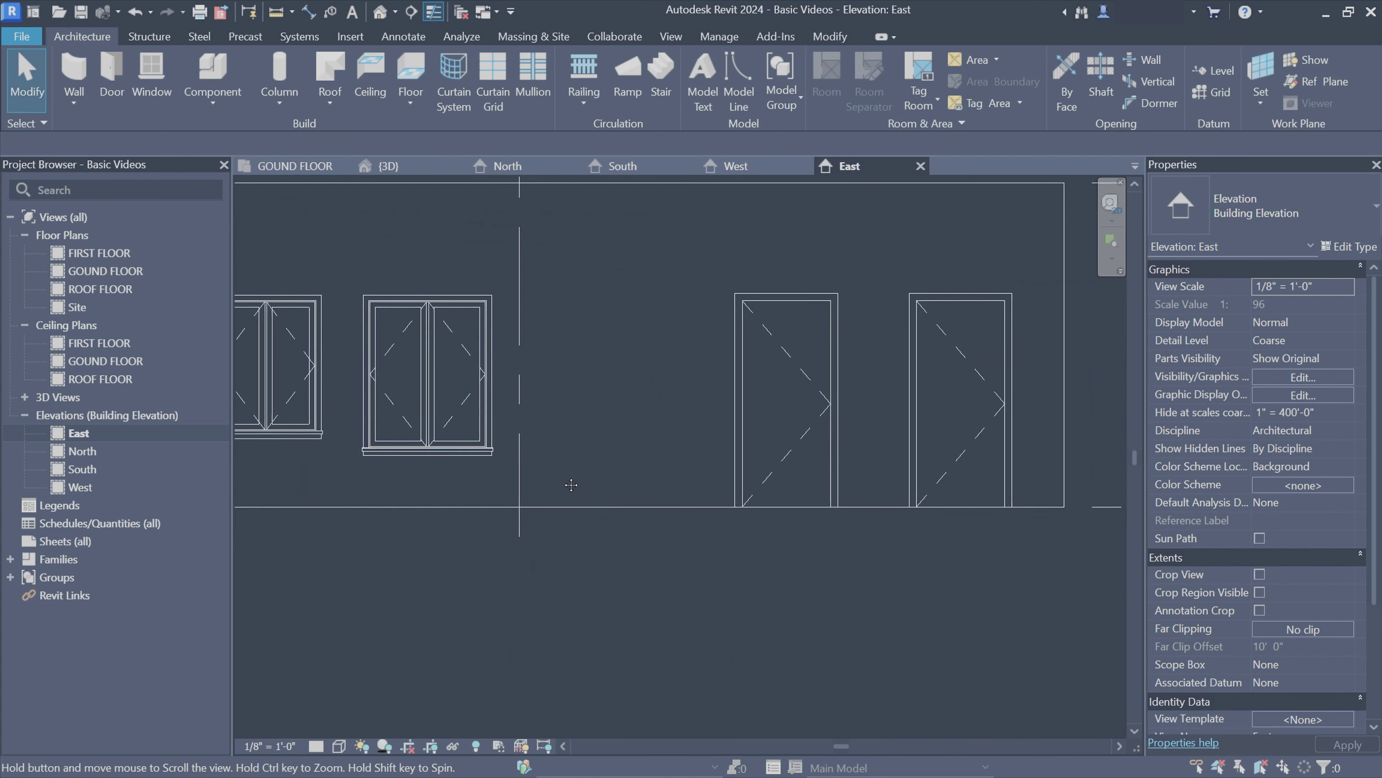
{"action": "scroll", "coordinate": [571, 484], "scroll_direction": "down", "scroll_amount": 2}
{"action": "left_click", "coordinate": [619, 277]}
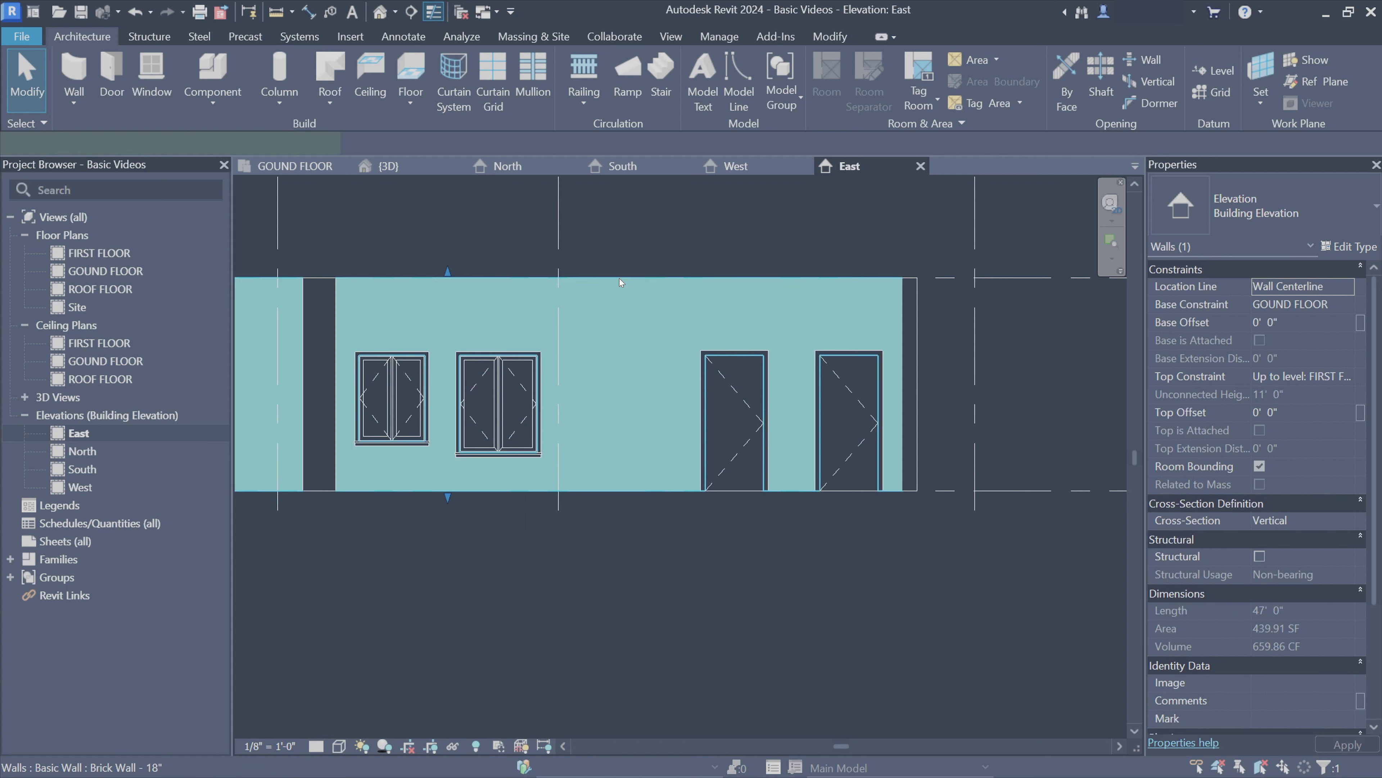
{"action": "left_click", "coordinate": [642, 626]}
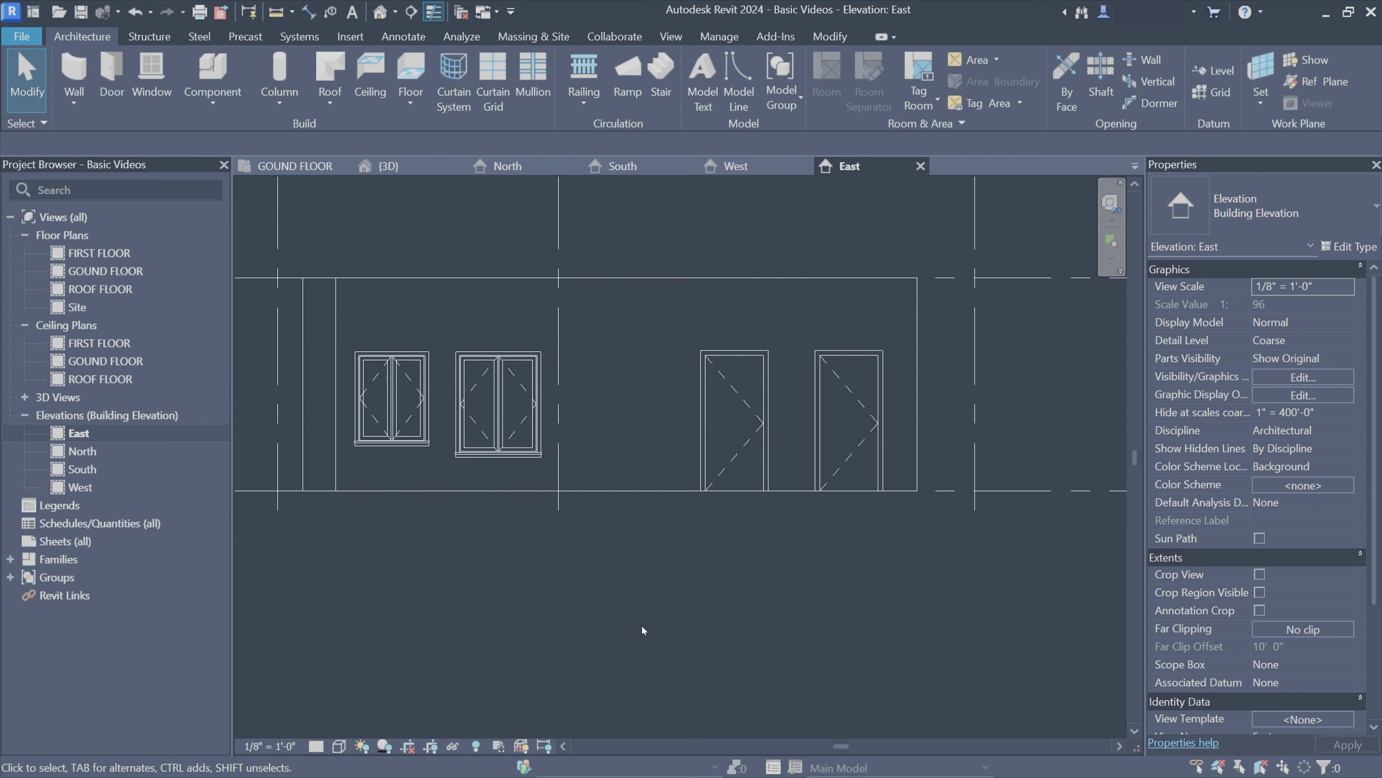
{"action": "left_click", "coordinate": [388, 166]}
{"action": "mouse_move", "coordinate": [486, 234]}
{"action": "middle_mouse_down", "text": "shift"}
{"action": "mouse_move", "coordinate": [771, 396]}
{"action": "mouse_move", "coordinate": [670, 339]}
{"action": "mouse_move", "coordinate": [626, 283]}
{"action": "middle_mouse_up", "text": "shift"}
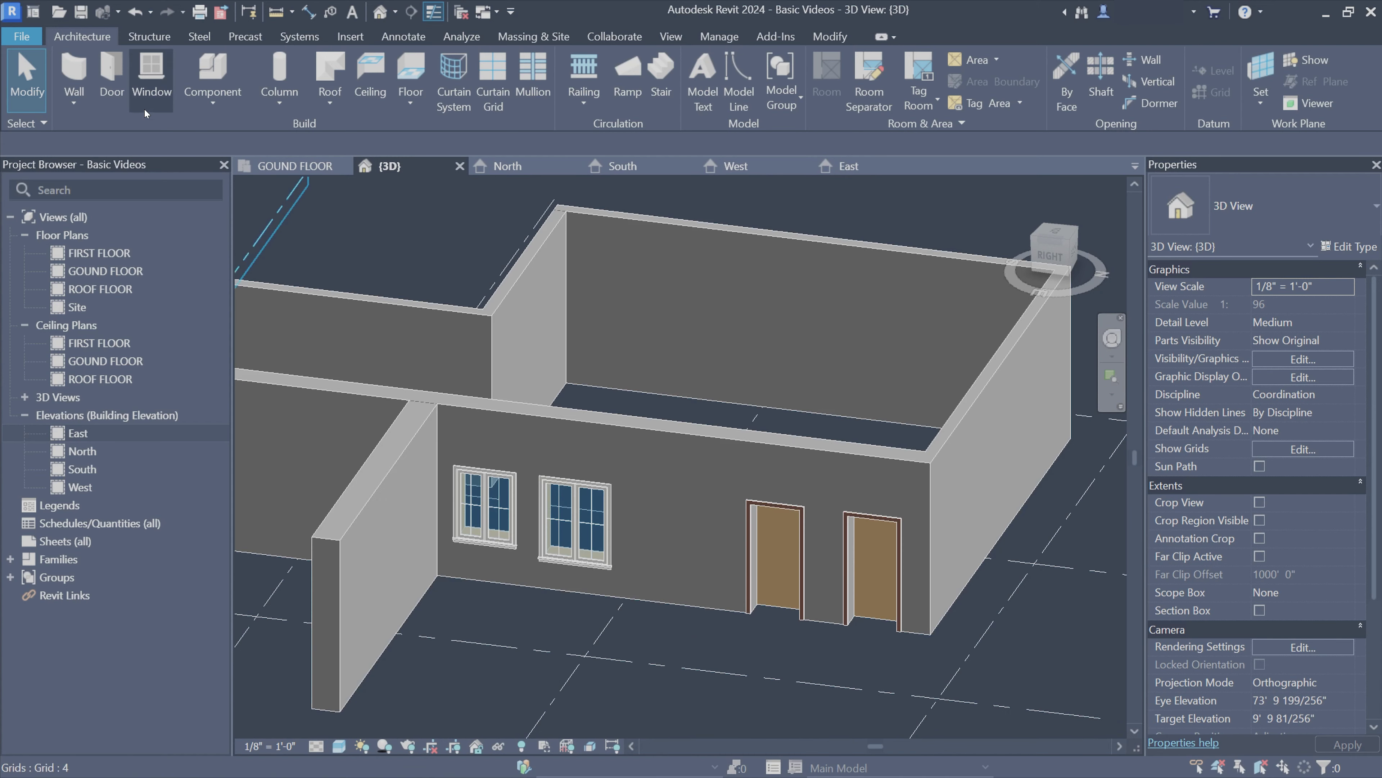
Try placing the 41" x 53" casement window and a door, cancelling both
{"action": "left_click", "coordinate": [151, 79]}
{"action": "left_click", "coordinate": [1251, 206]}
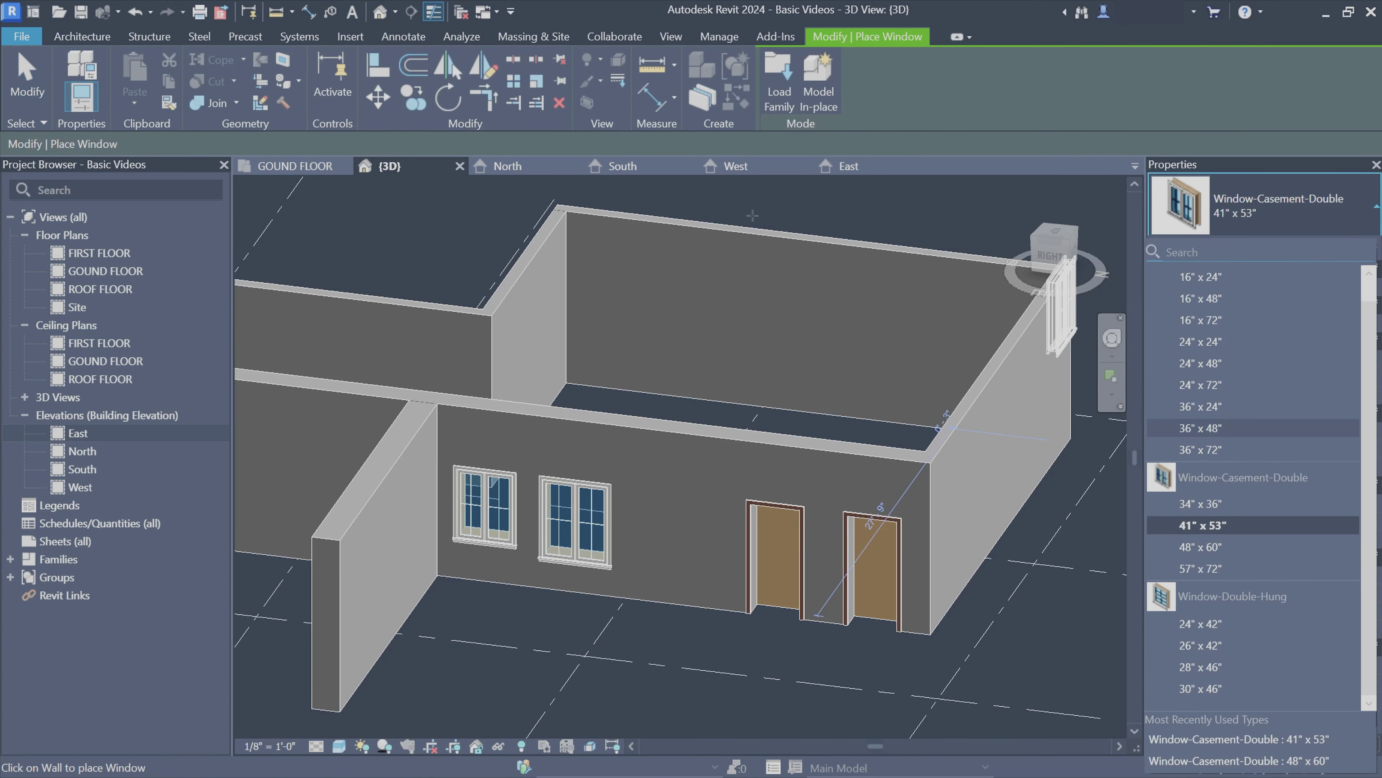
{"action": "left_click", "coordinate": [1057, 96]}
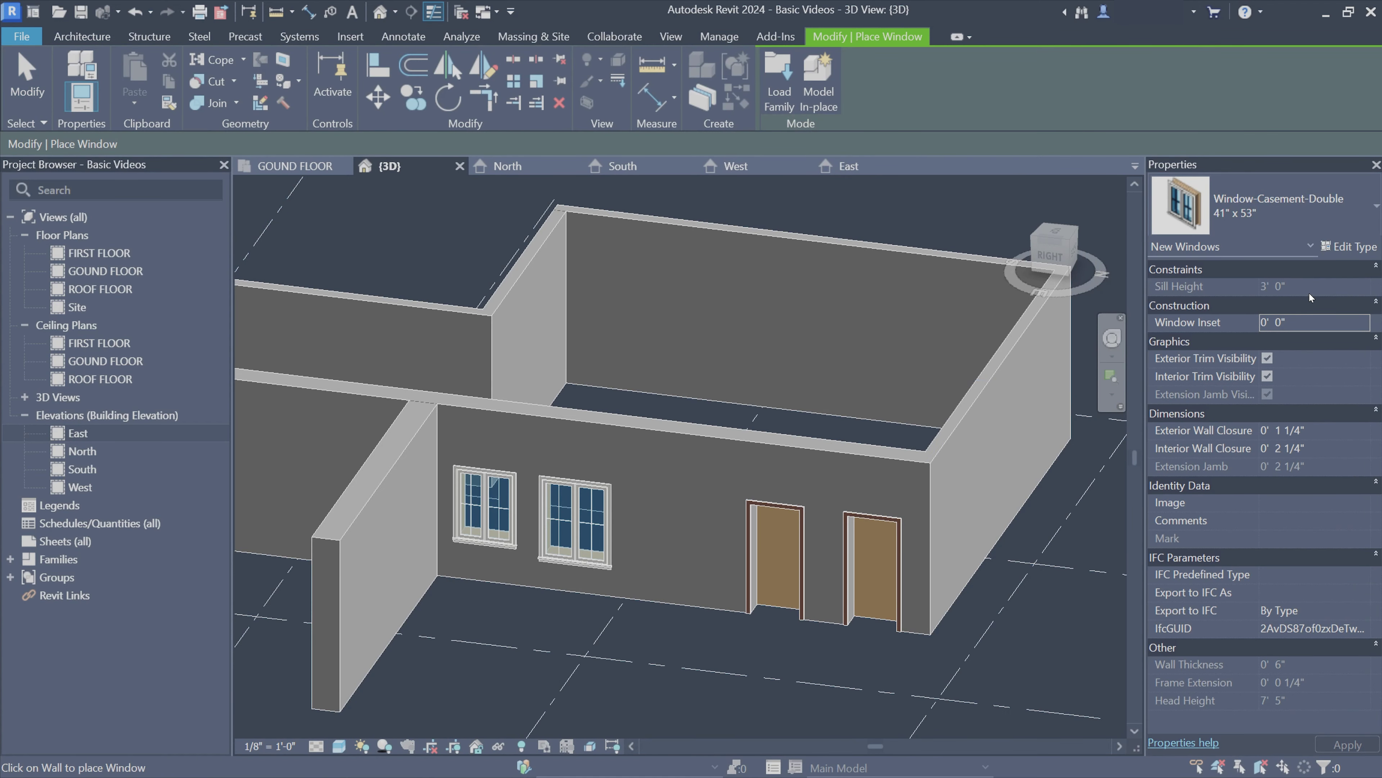
{"action": "left_click", "coordinate": [1240, 224]}
{"action": "key", "text": "Escape"}
{"action": "key", "text": "Escape"}
{"action": "left_click", "coordinate": [108, 83]}
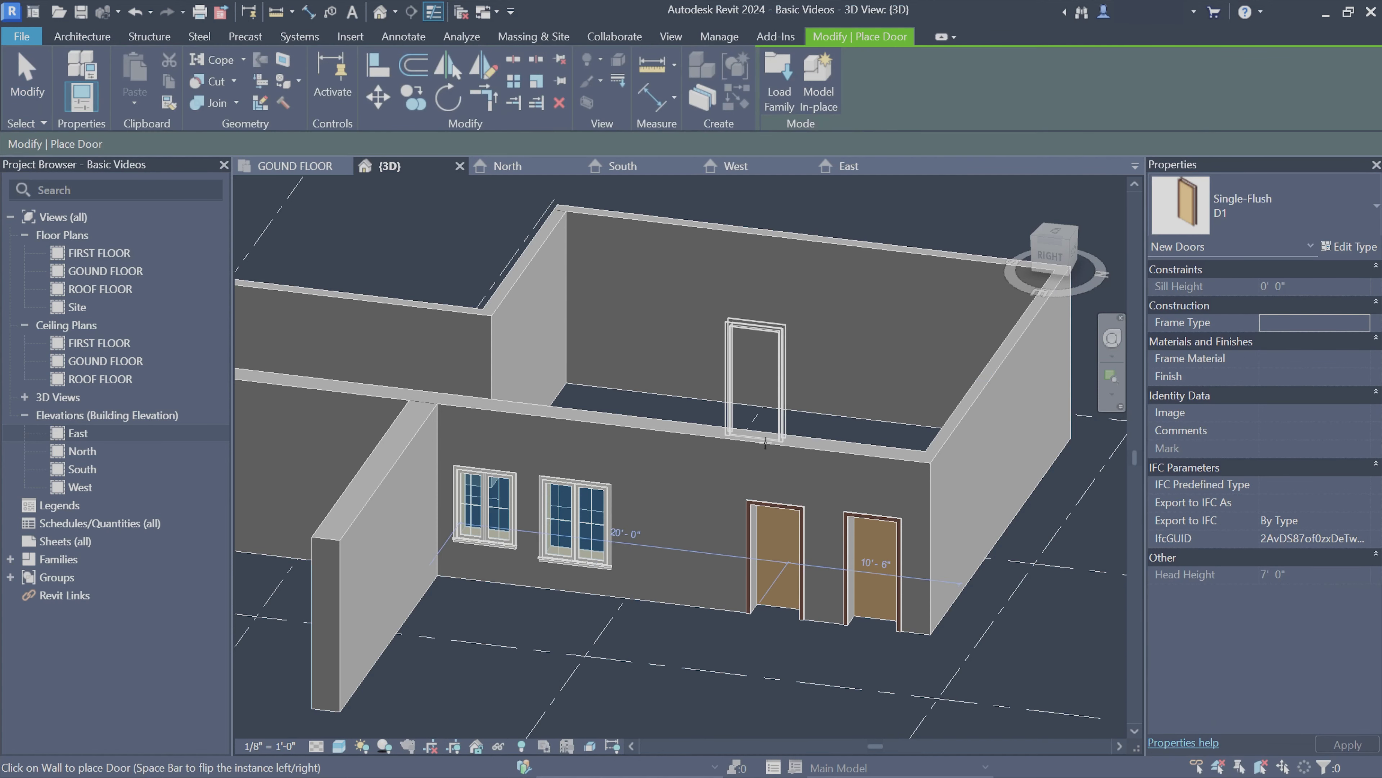
{"action": "key", "text": "Escape"}
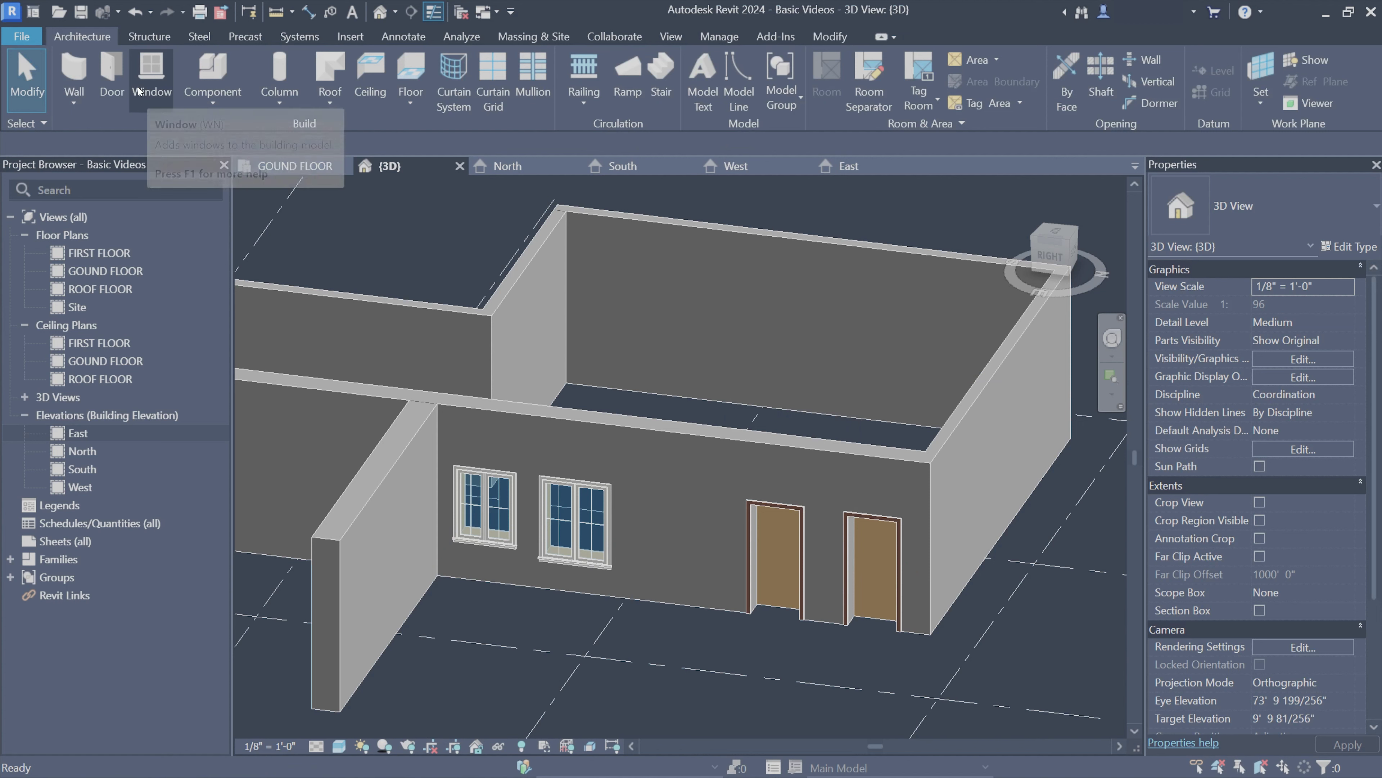
Load Family from the Door tool, browsing to Autodesk > RVT 2021 > Libraries > English-Imperial
{"action": "left_click", "coordinate": [112, 87]}
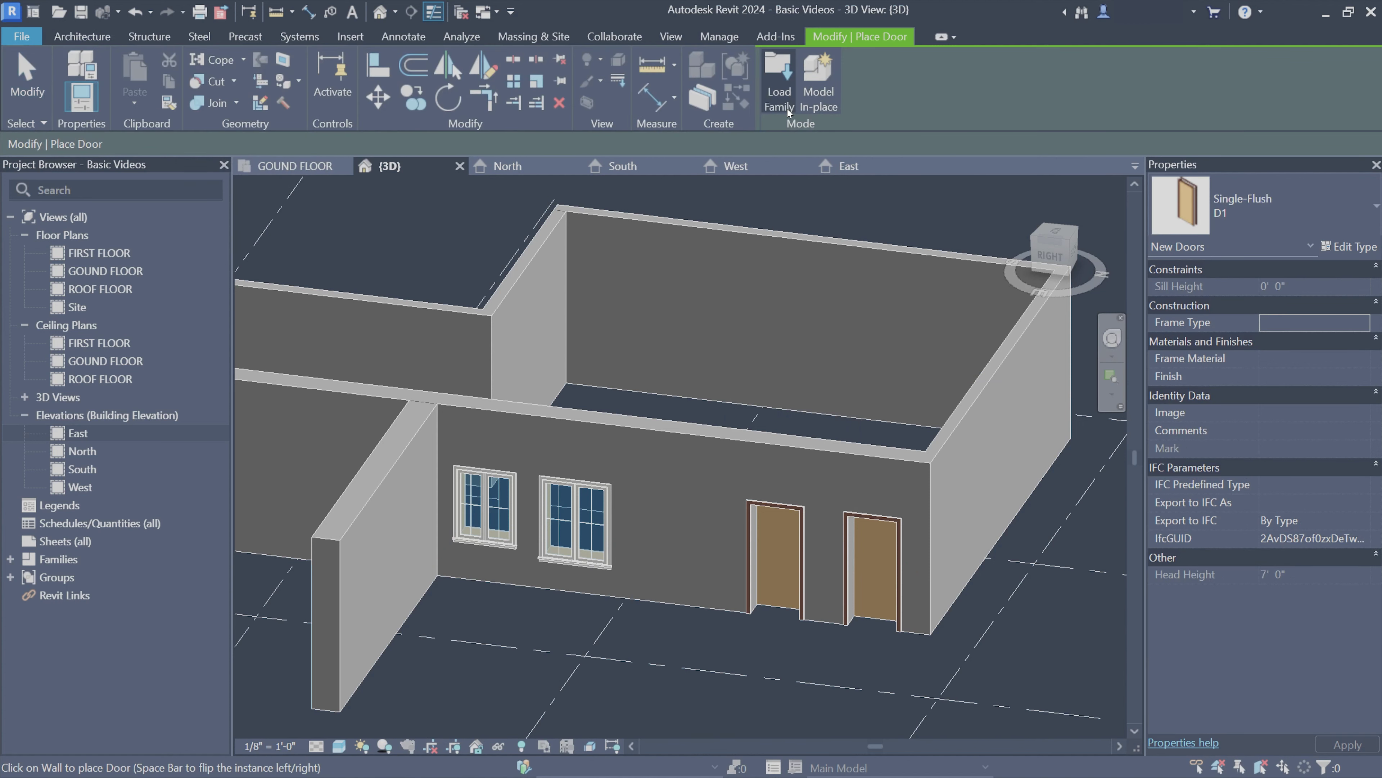
{"action": "left_click", "coordinate": [790, 92]}
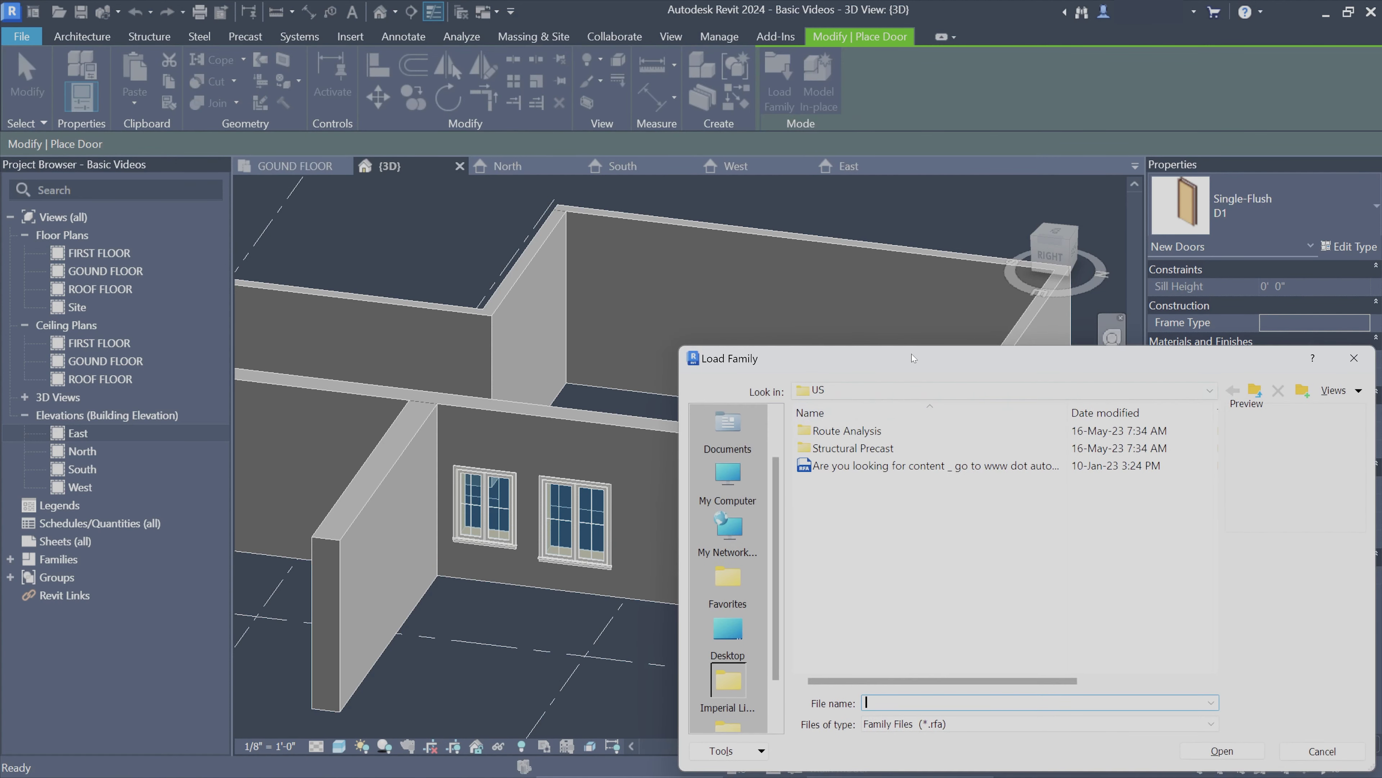
{"action": "left_click_drag", "start_coordinate": [936, 366], "coordinate": [522, 214]}
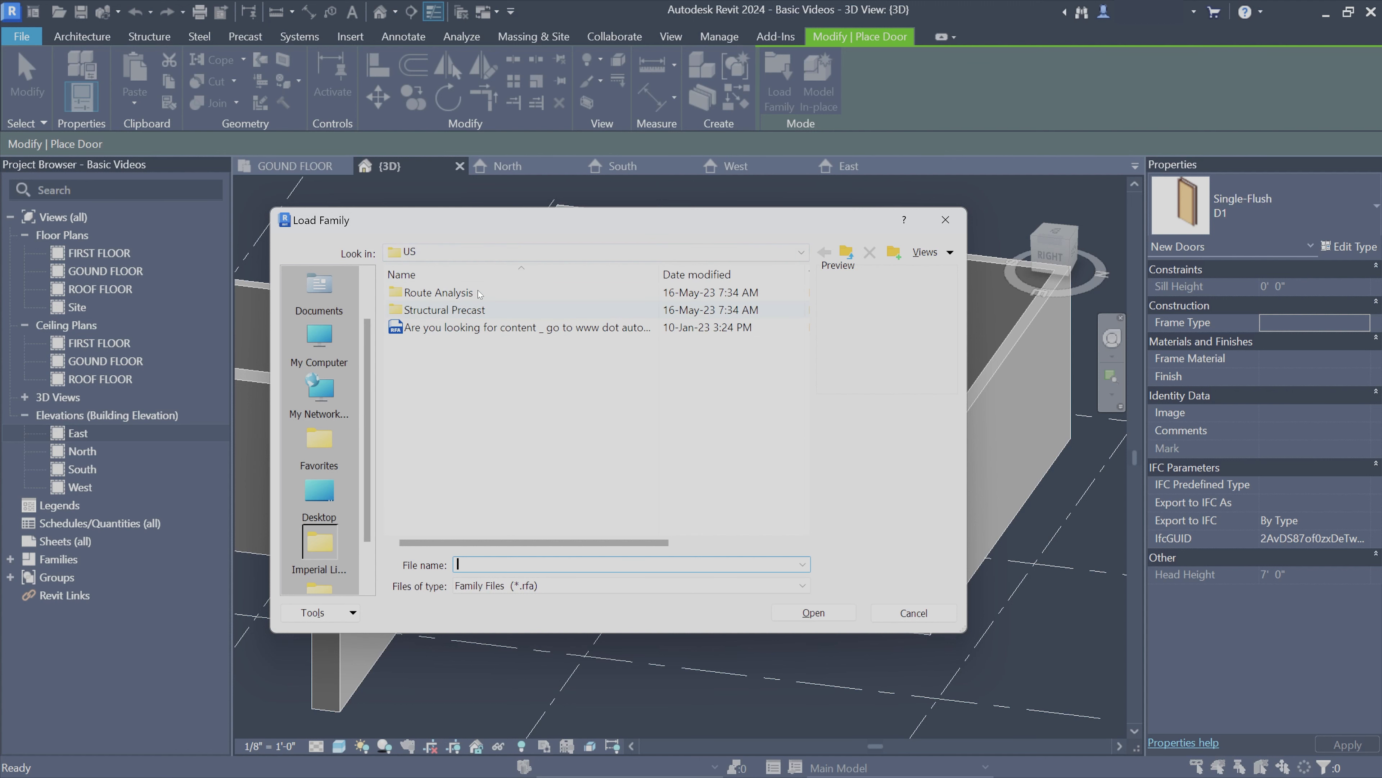
{"action": "left_click", "coordinate": [470, 254]}
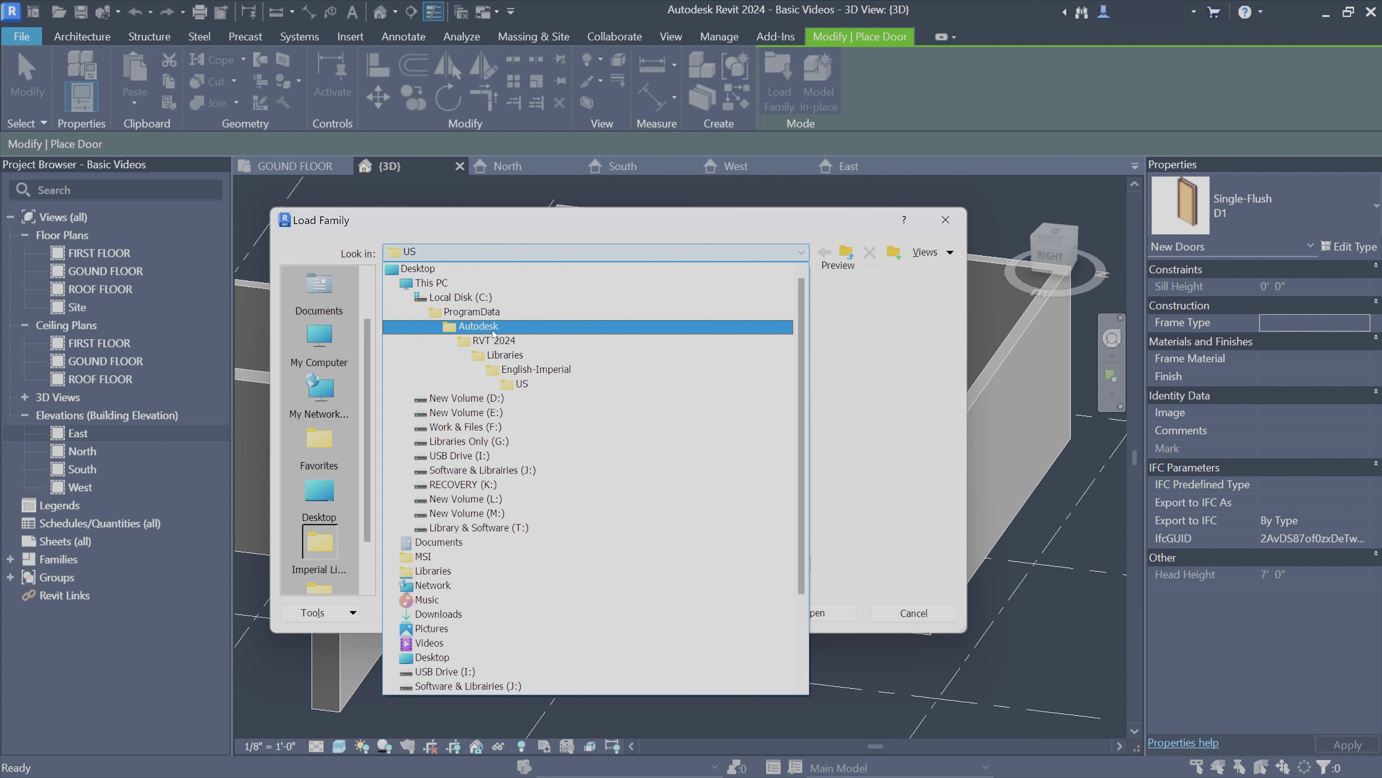
{"action": "left_click", "coordinate": [478, 326]}
{"action": "left_click_drag", "start_coordinate": [801, 322], "coordinate": [802, 477]}
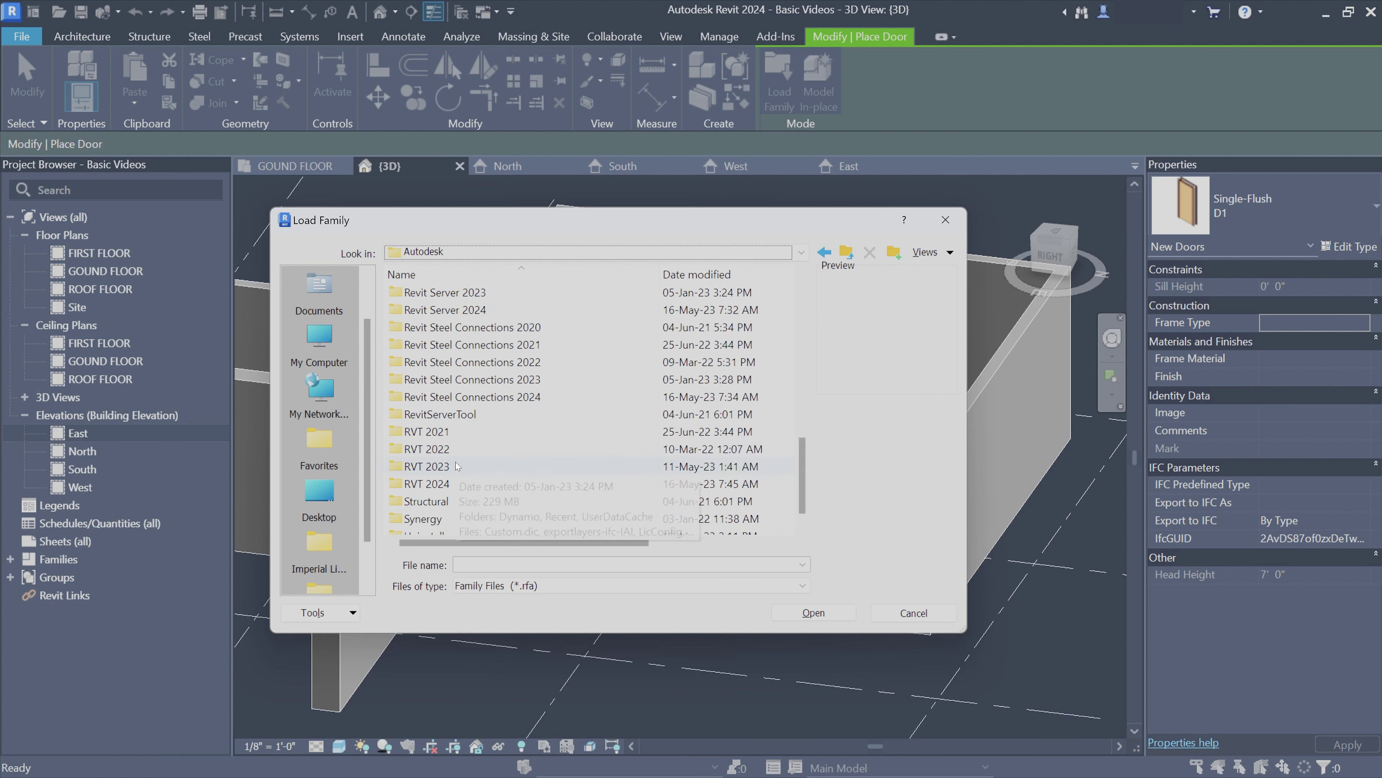
{"action": "left_click", "coordinate": [444, 433]}
{"action": "double_click", "coordinate": [443, 433]}
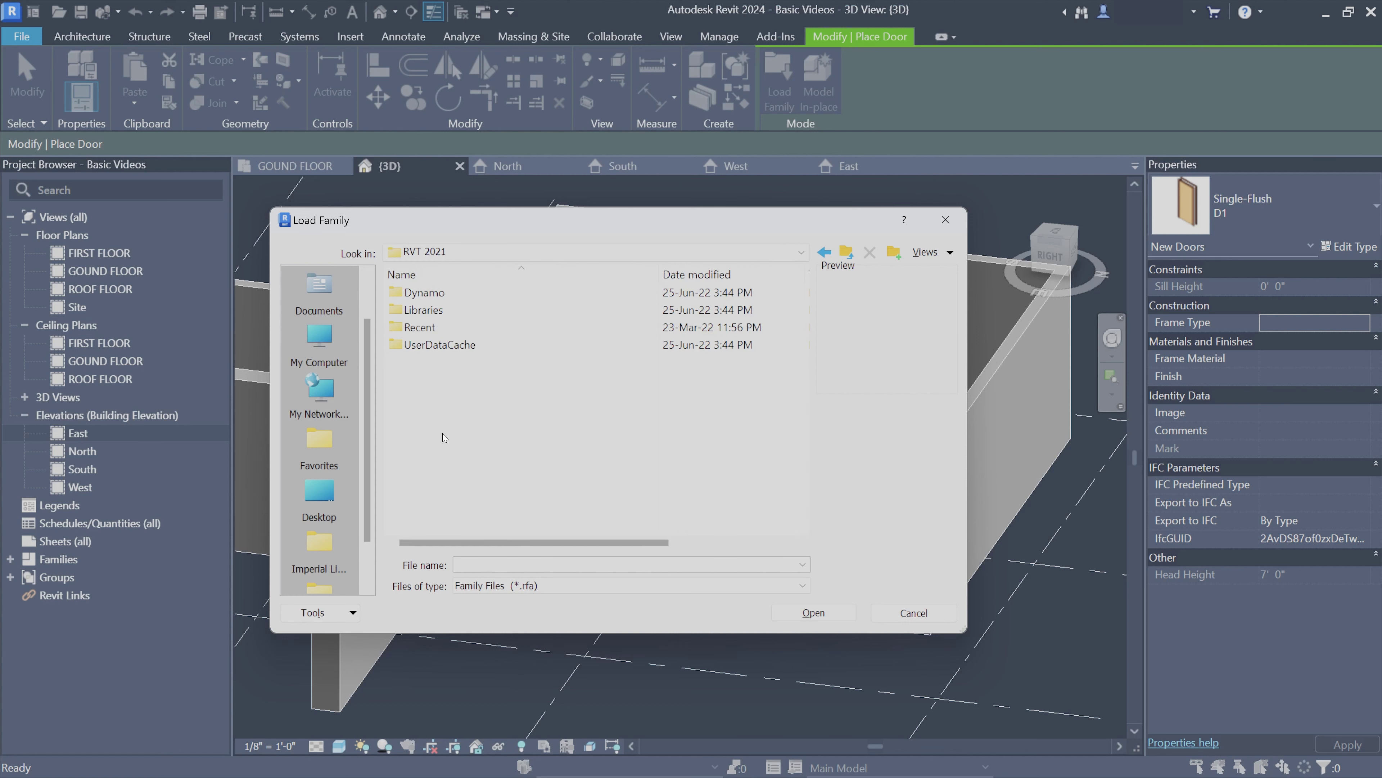
{"action": "double_click", "coordinate": [427, 310]}
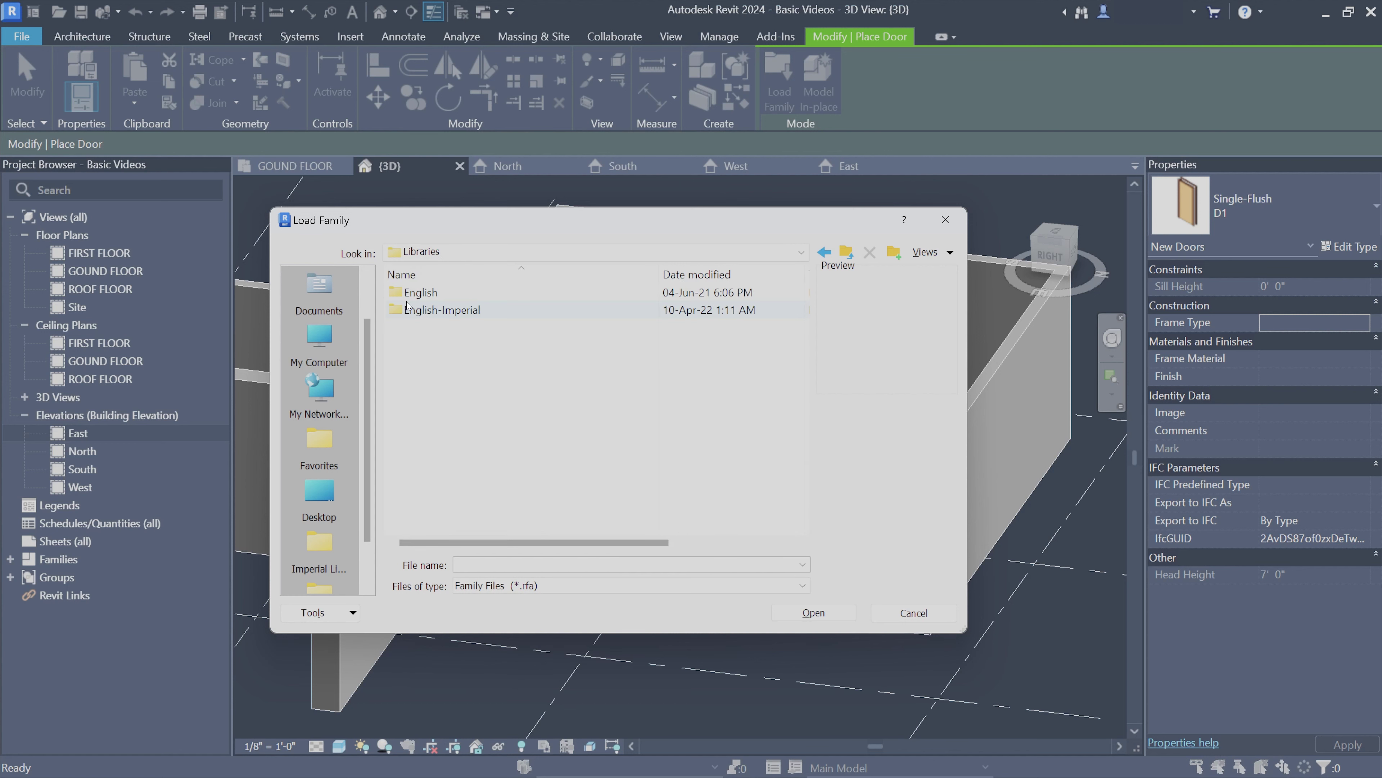
{"action": "left_click", "coordinate": [426, 286]}
{"action": "double_click", "coordinate": [430, 310]}
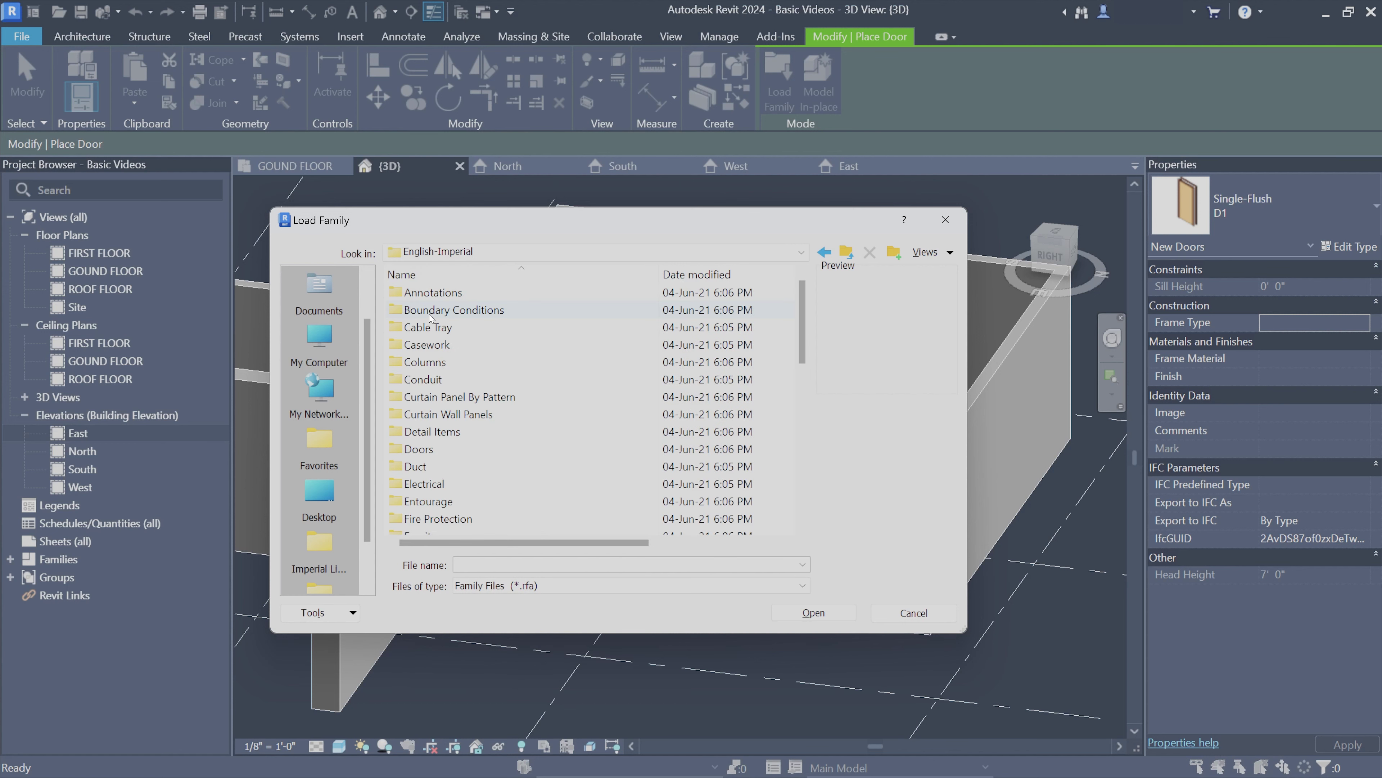
Open Doors > Commercial and preview its exterior and passage door families
{"action": "double_click", "coordinate": [445, 453]}
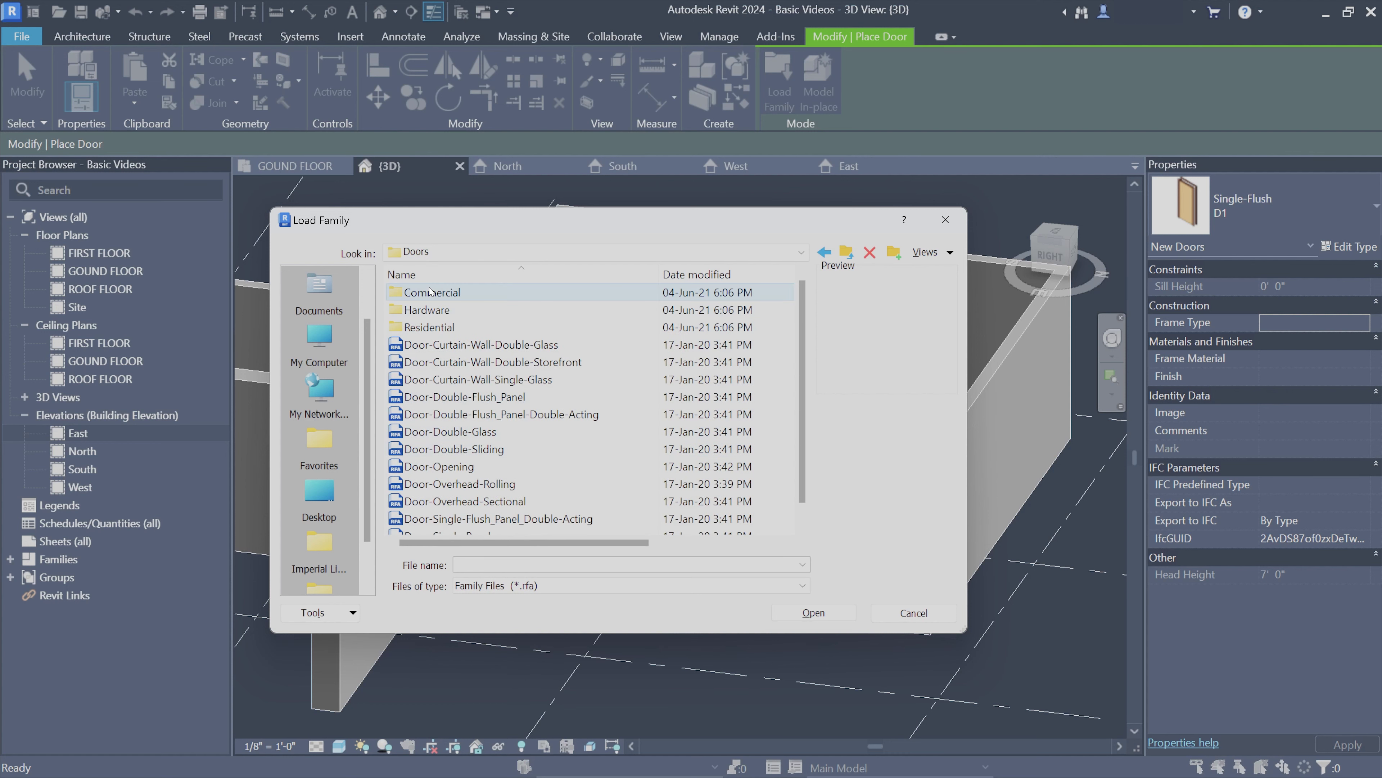
{"action": "double_click", "coordinate": [430, 292]}
{"action": "left_click", "coordinate": [459, 294]}
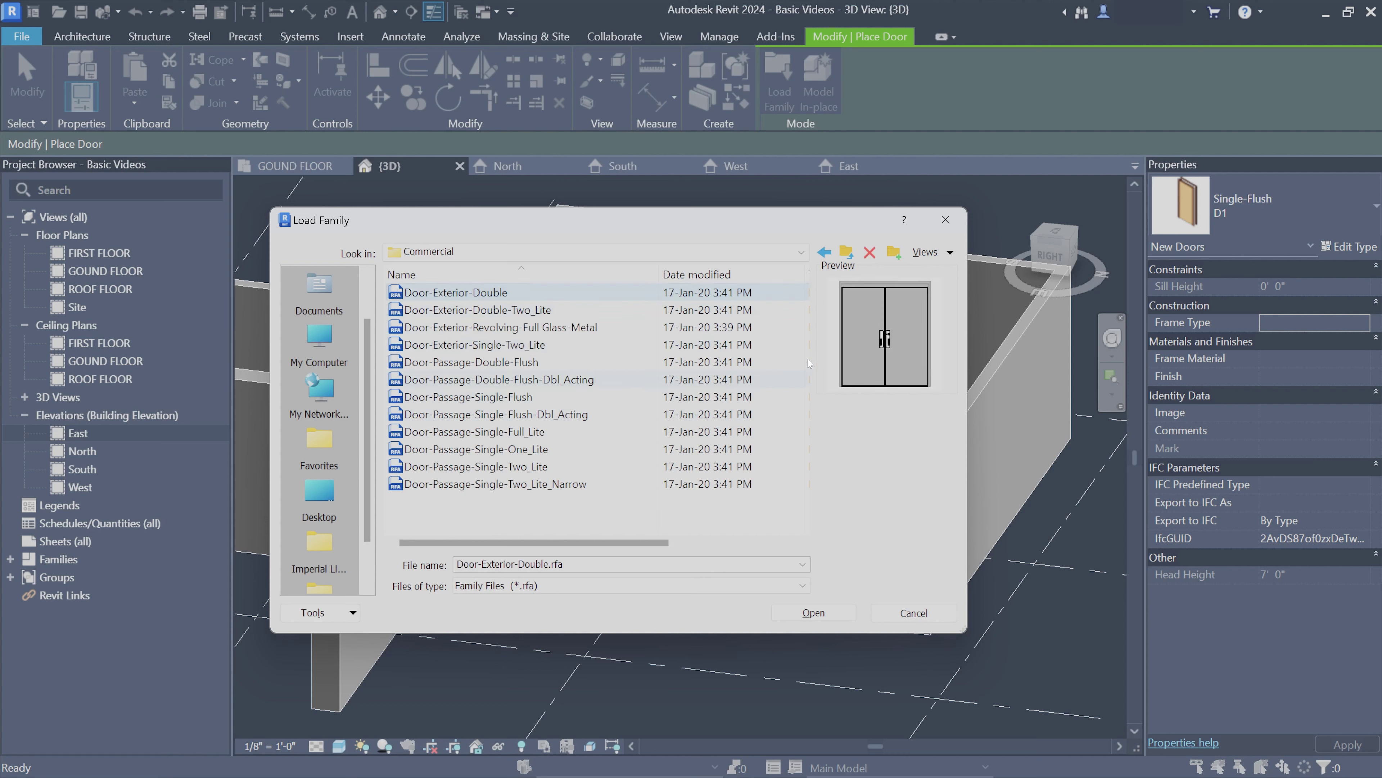
{"action": "left_click", "coordinate": [481, 312]}
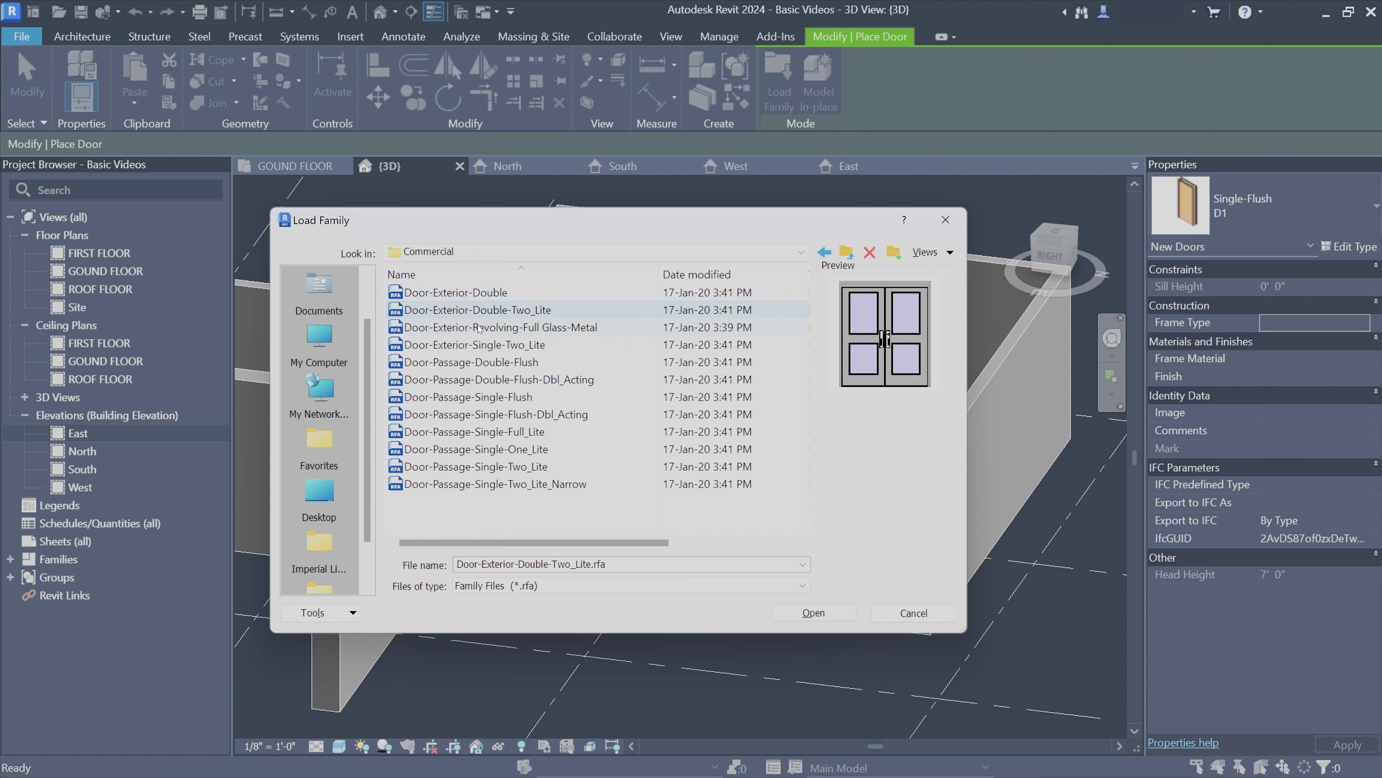
{"action": "left_click", "coordinate": [481, 345]}
{"action": "left_click", "coordinate": [482, 380]}
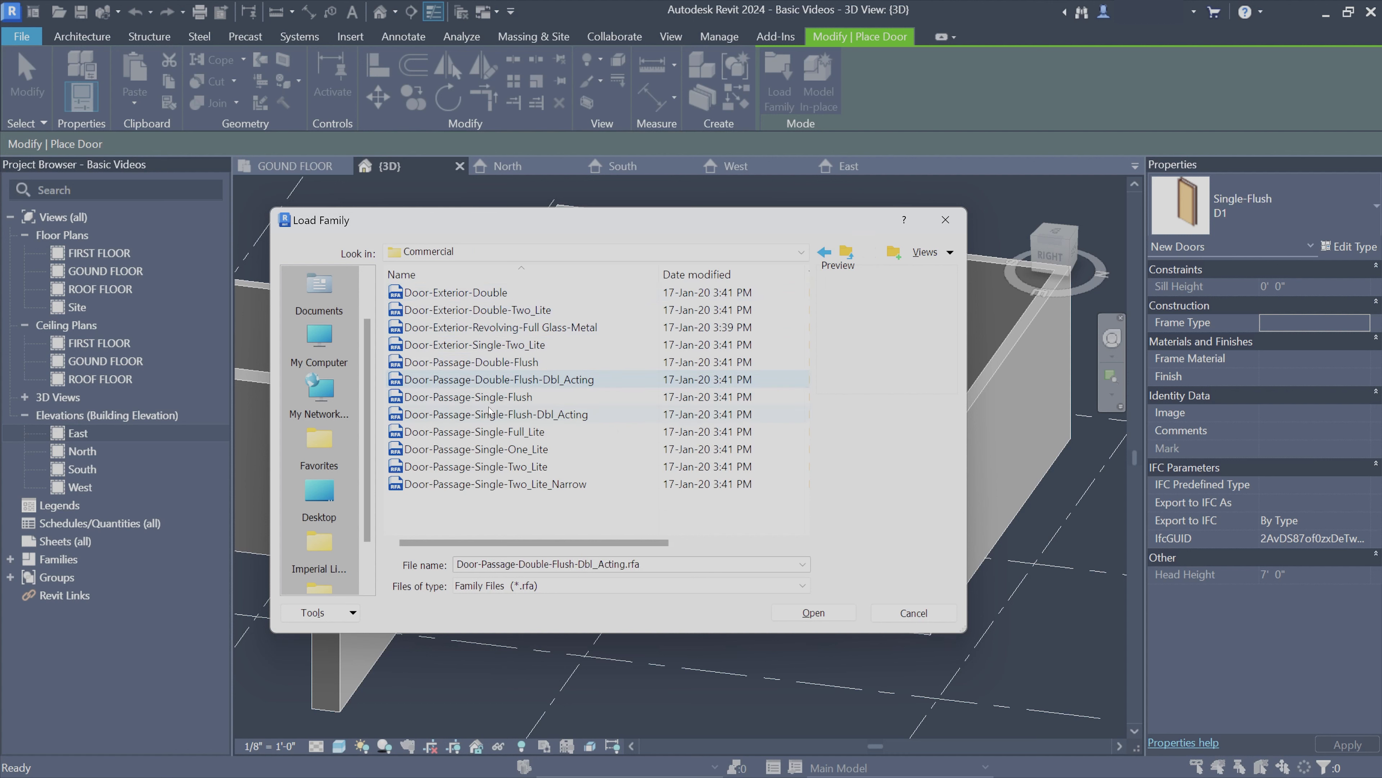
{"action": "left_click", "coordinate": [482, 415]}
Preview the Residential door families, then Door-Double-Flush_Panel and Door-Double-Glass in Doors
{"action": "left_click", "coordinate": [848, 252]}
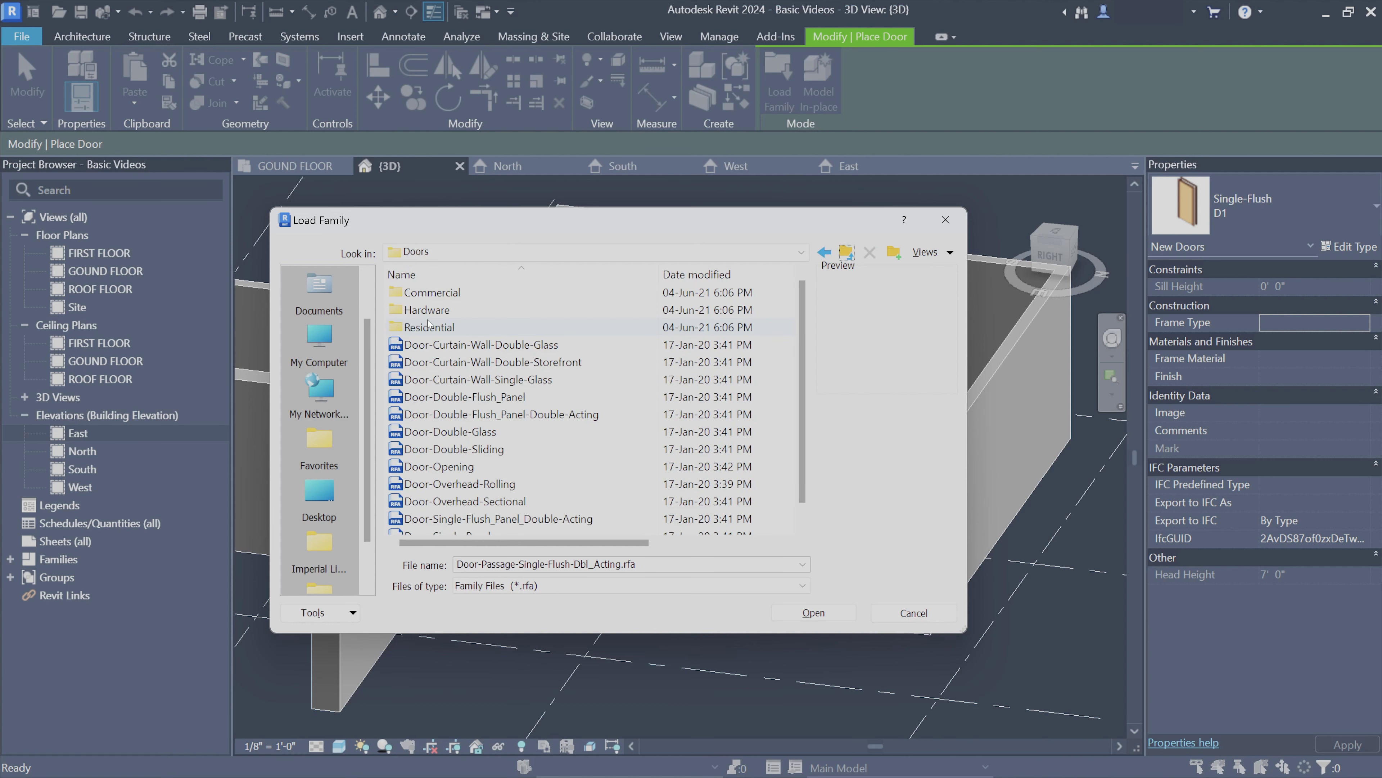
{"action": "double_click", "coordinate": [433, 332]}
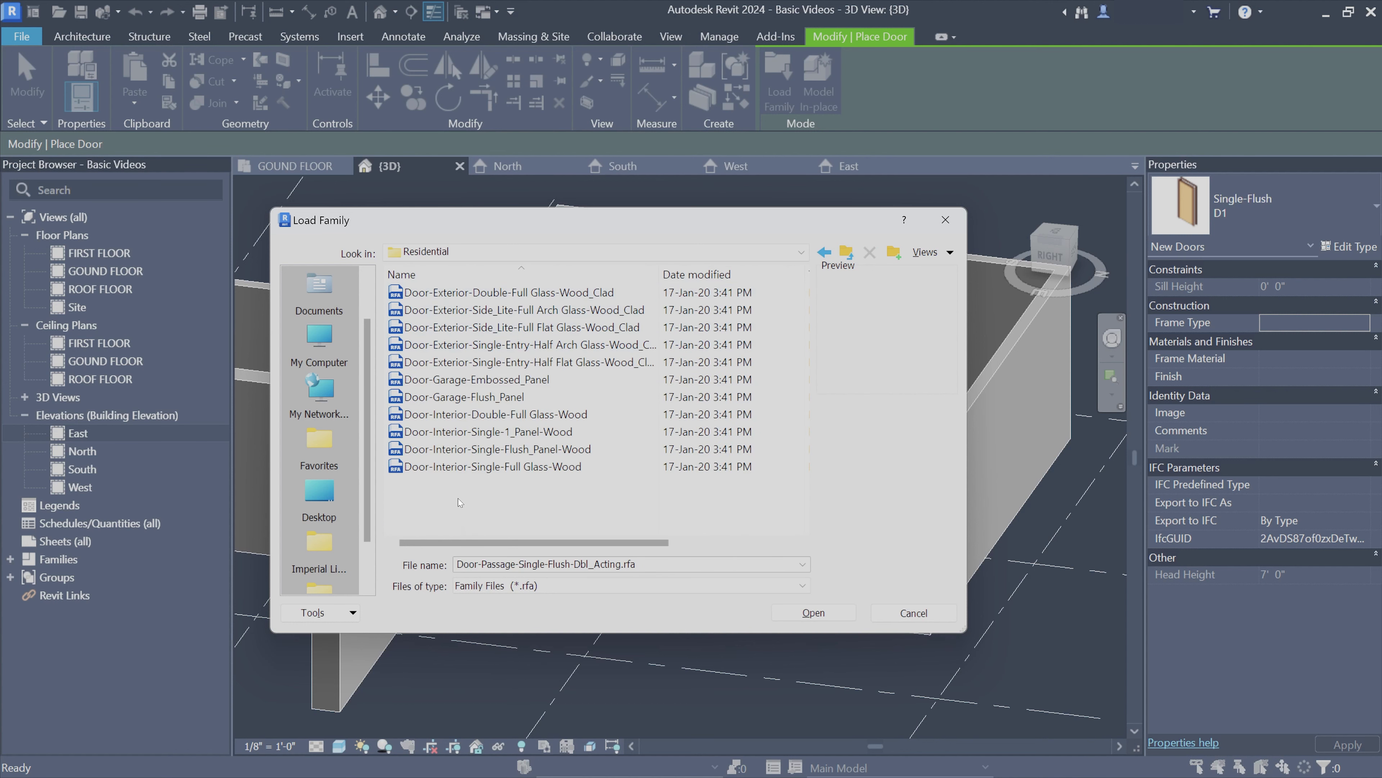
{"action": "left_click", "coordinate": [462, 431]}
{"action": "left_click", "coordinate": [462, 414]}
{"action": "left_click", "coordinate": [464, 379]}
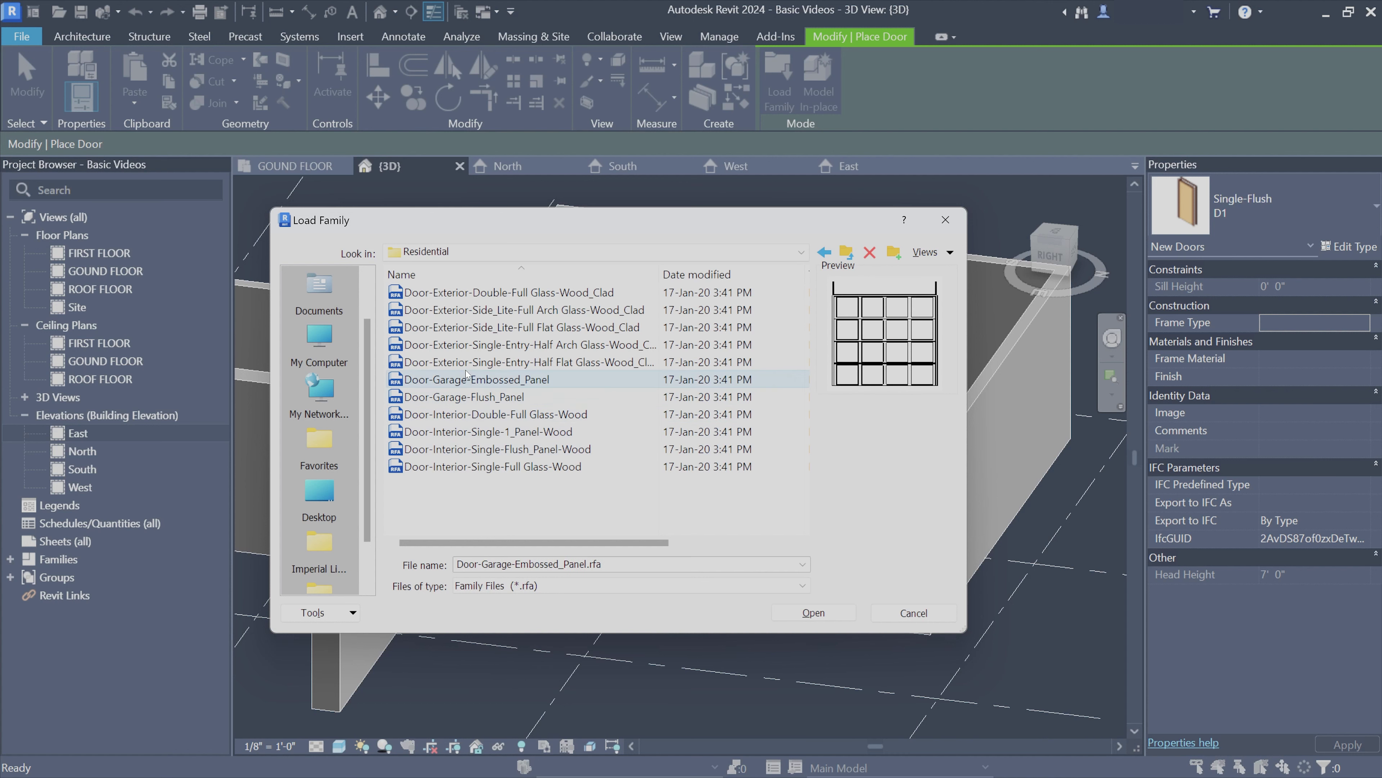
{"action": "left_click", "coordinate": [465, 344]}
{"action": "left_click", "coordinate": [465, 292]}
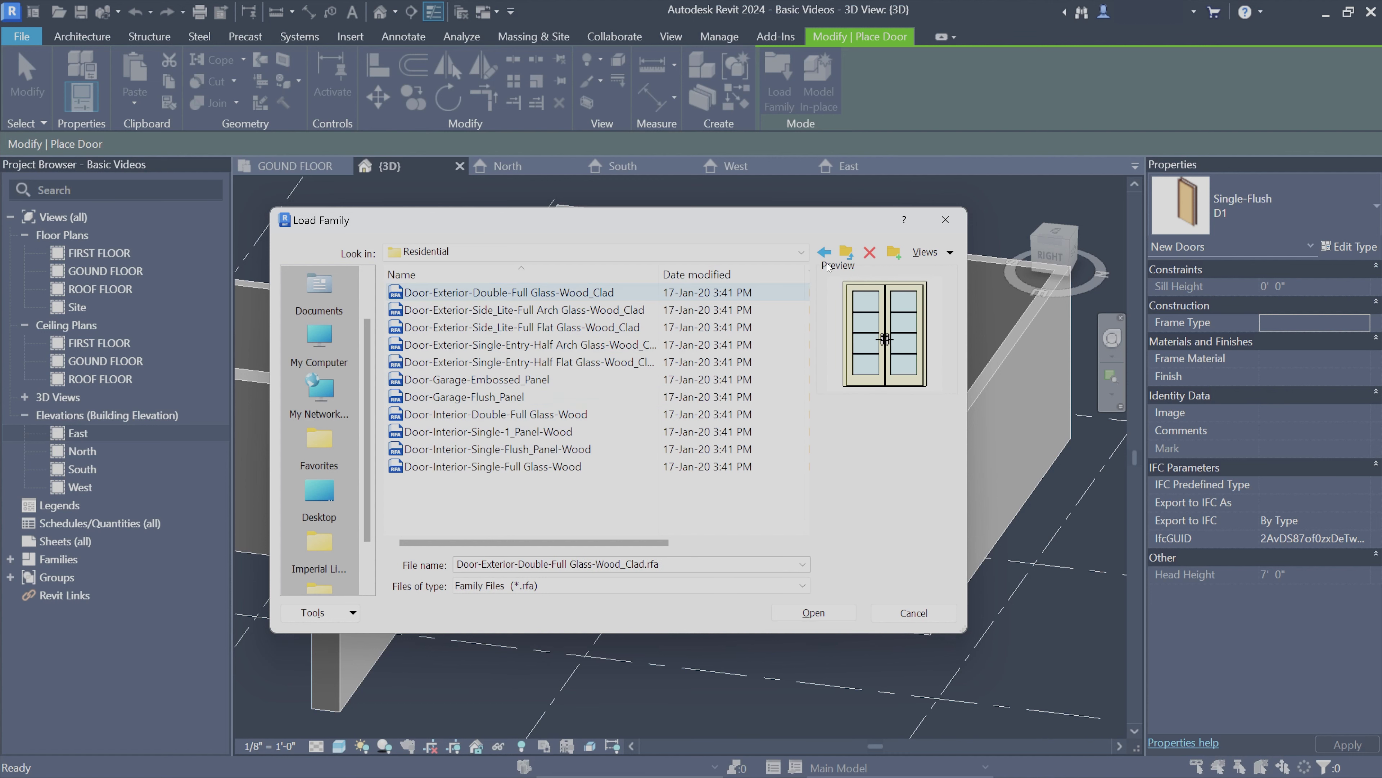
{"action": "left_click", "coordinate": [847, 252]}
{"action": "scroll", "coordinate": [439, 438], "scroll_direction": "down", "scroll_amount": 1}
{"action": "left_click", "coordinate": [517, 380]}
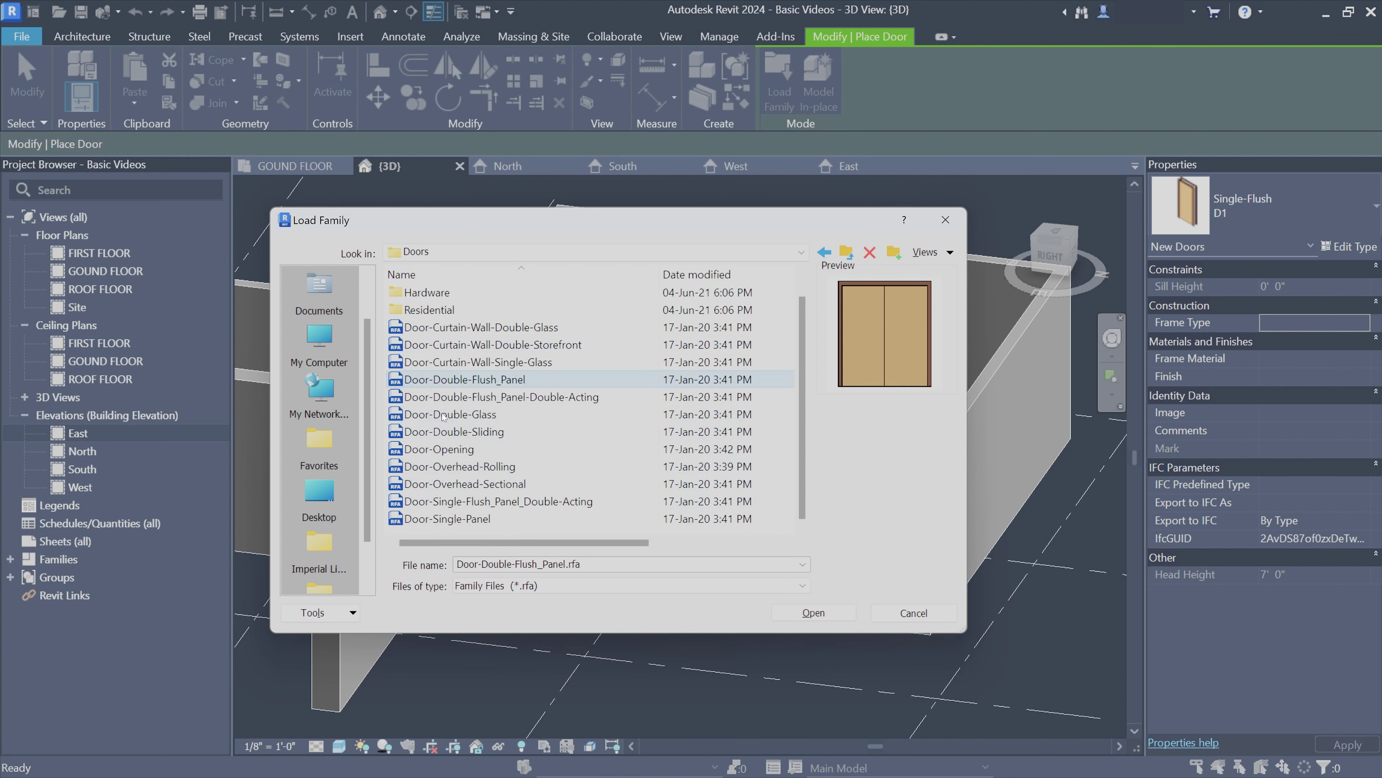
{"action": "left_click", "coordinate": [588, 419]}
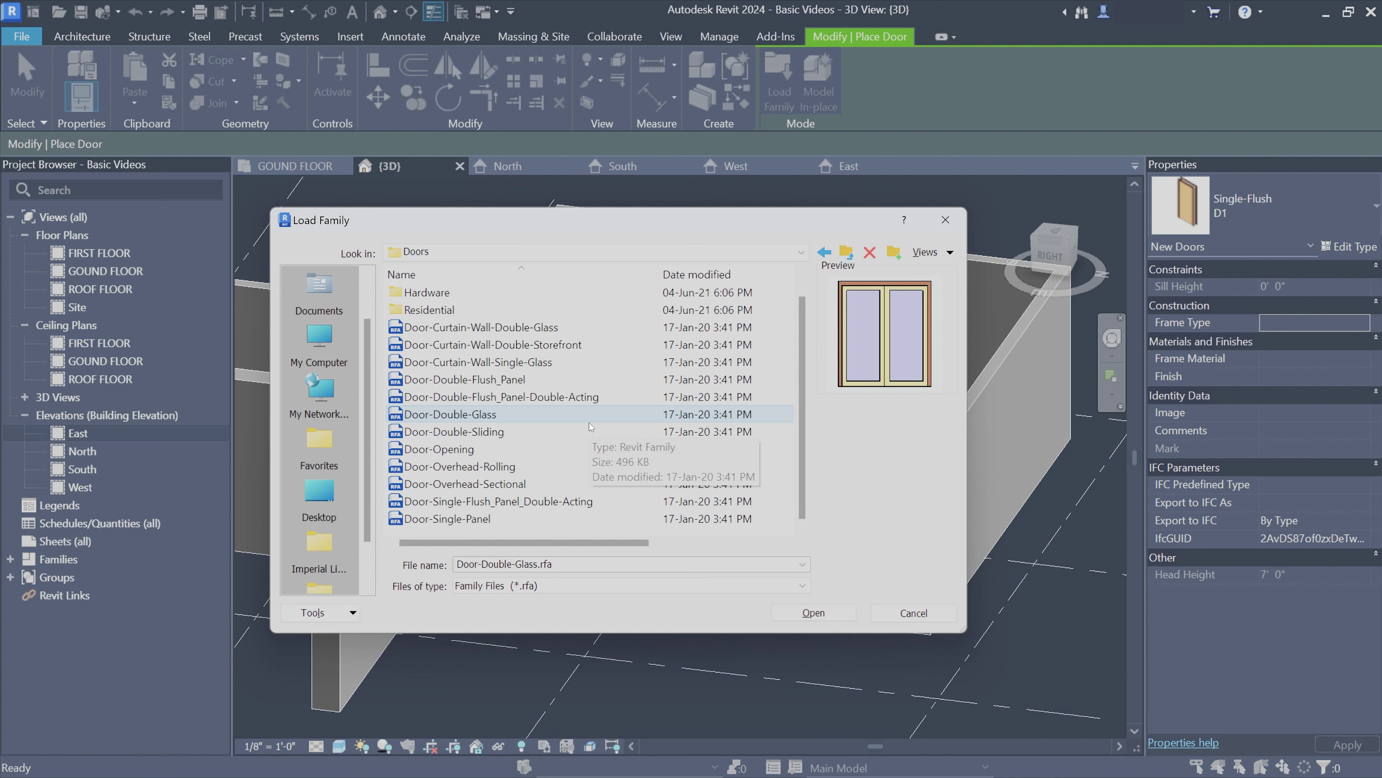
Return to Doors > Residential and select Door-Exterior-Double-Full Glass-Wood_Clad.rfa
{"action": "left_click", "coordinate": [586, 250]}
{"action": "scroll", "coordinate": [586, 248], "scroll_direction": "up", "scroll_amount": 3}
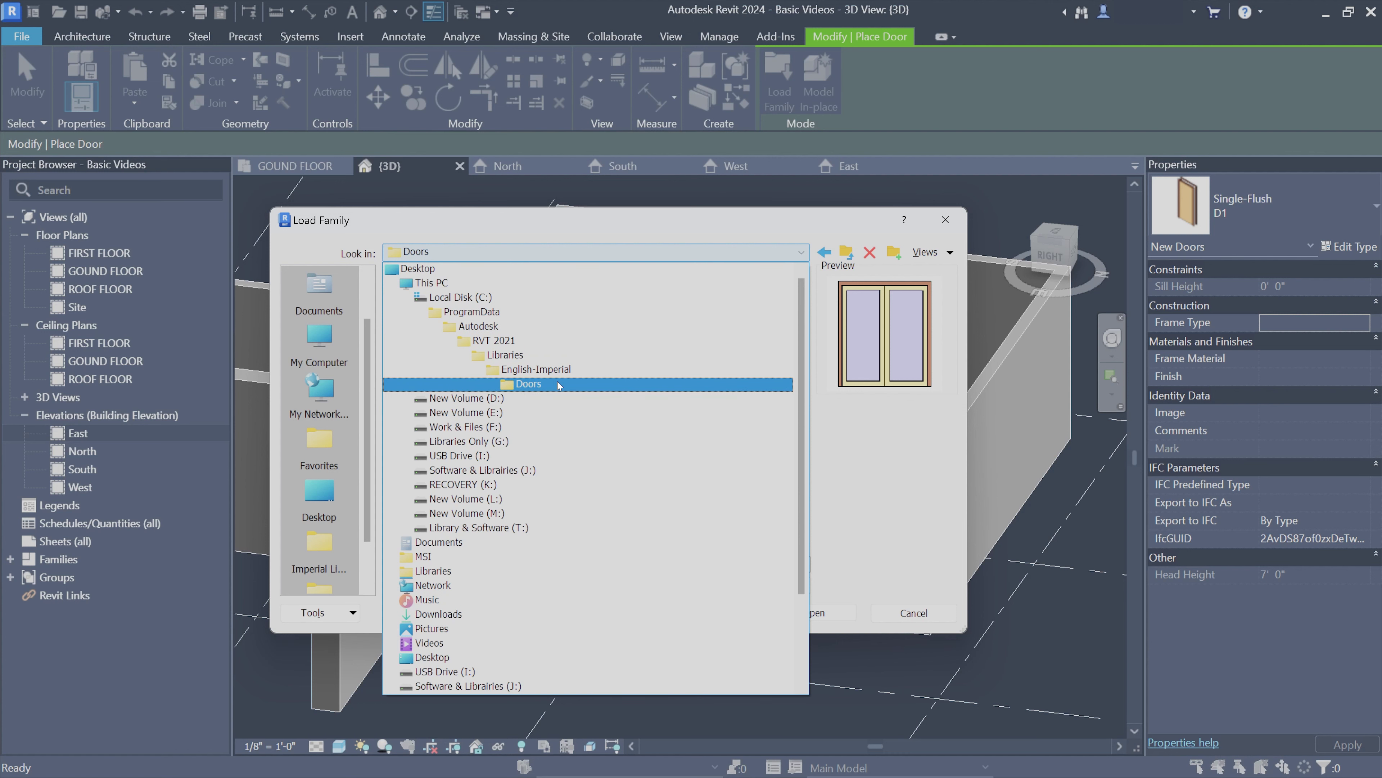
{"action": "left_click", "coordinate": [539, 383]}
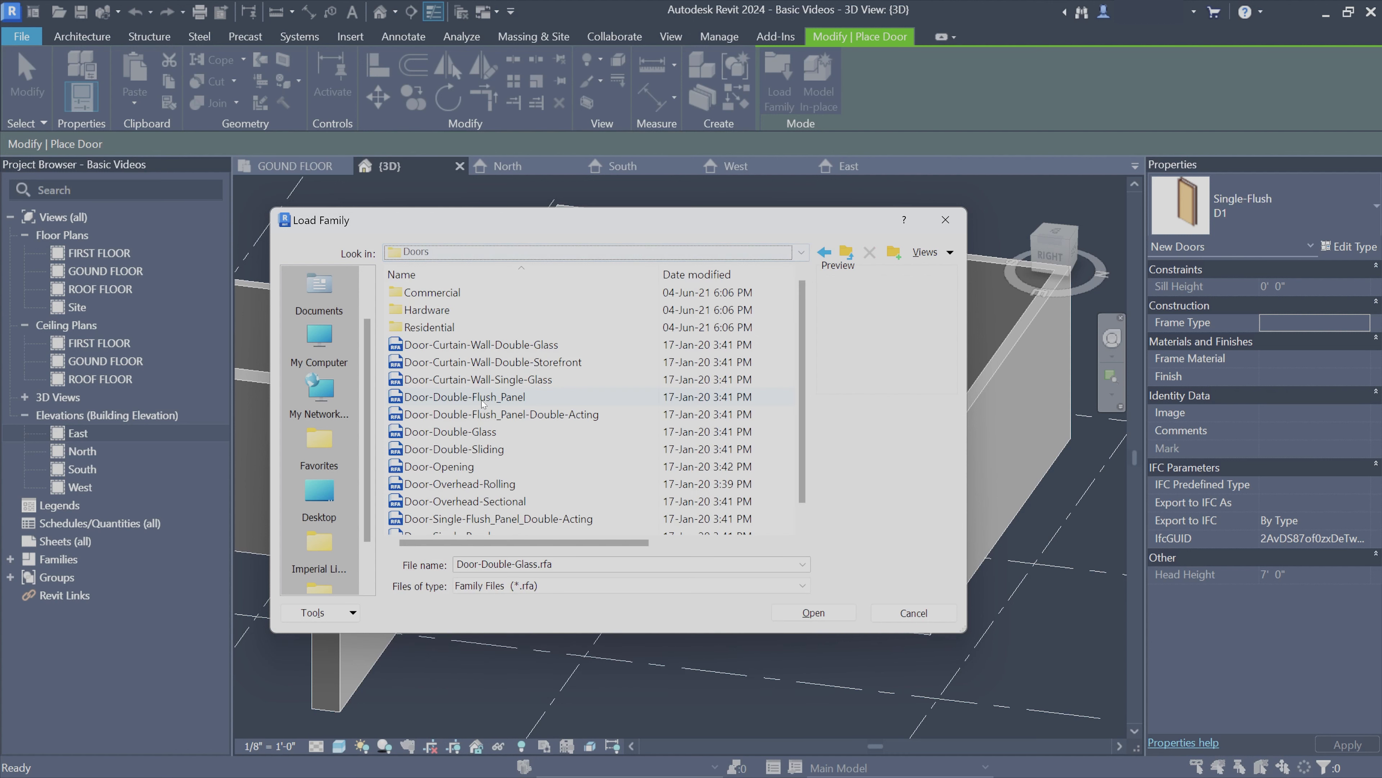
{"action": "double_click", "coordinate": [429, 327]}
{"action": "left_click", "coordinate": [441, 346]}
{"action": "key", "text": "Up"}
{"action": "key", "text": "Up"}
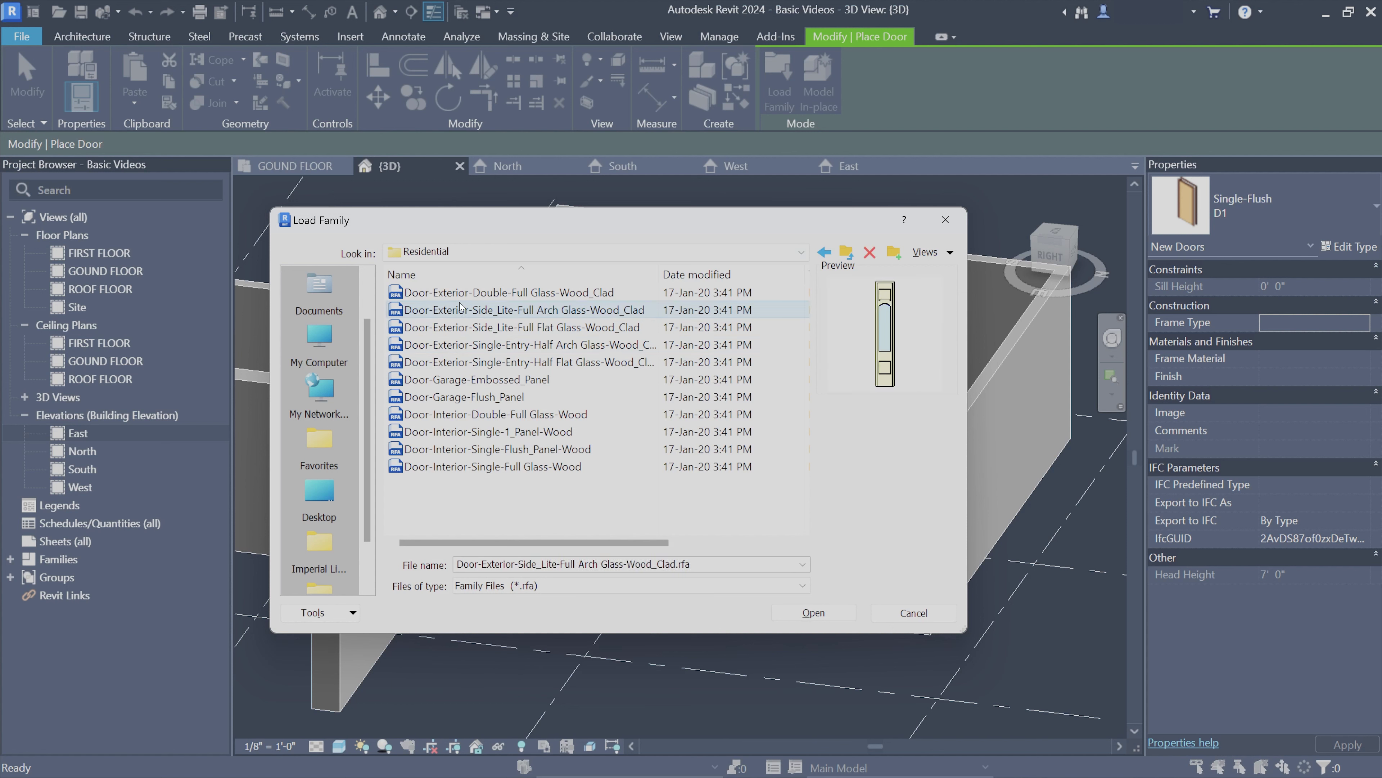
{"action": "key", "text": "Up"}
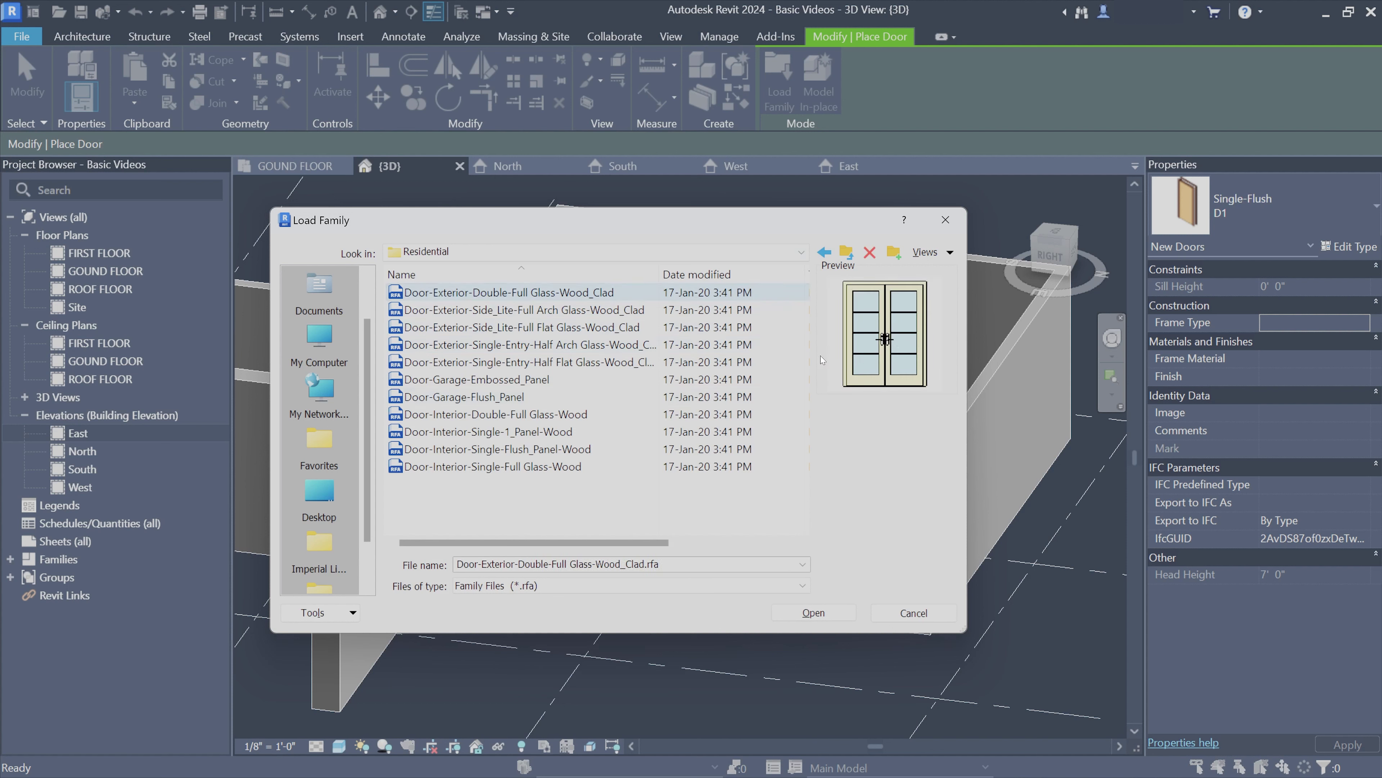
Load Door-Exterior-Double-Full Glass-Wood_Clad with its 64" x 84" through 64" x 96" types
{"action": "left_click", "coordinate": [803, 617]}
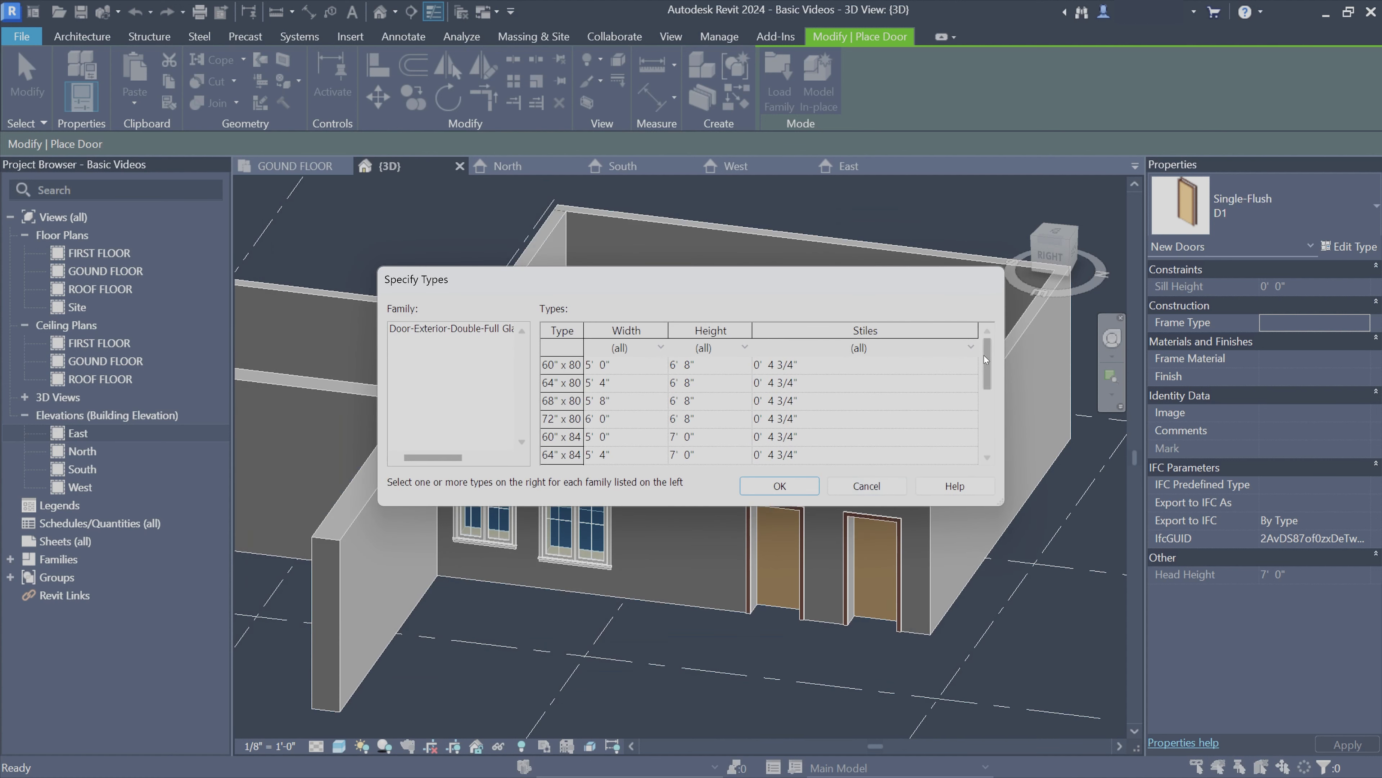
{"action": "left_click_drag", "start_coordinate": [986, 360], "coordinate": [985, 420]}
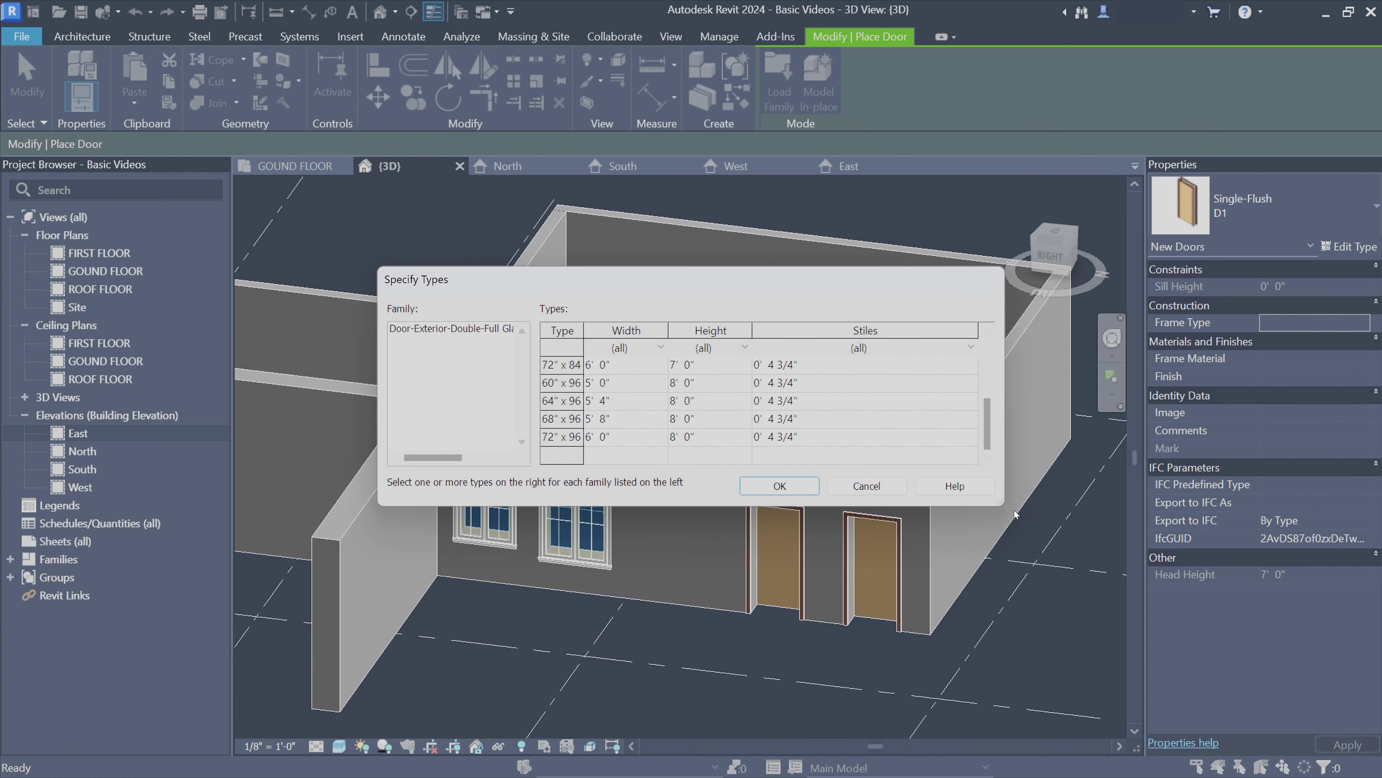
{"action": "left_click_drag", "start_coordinate": [562, 367], "coordinate": [562, 417]}
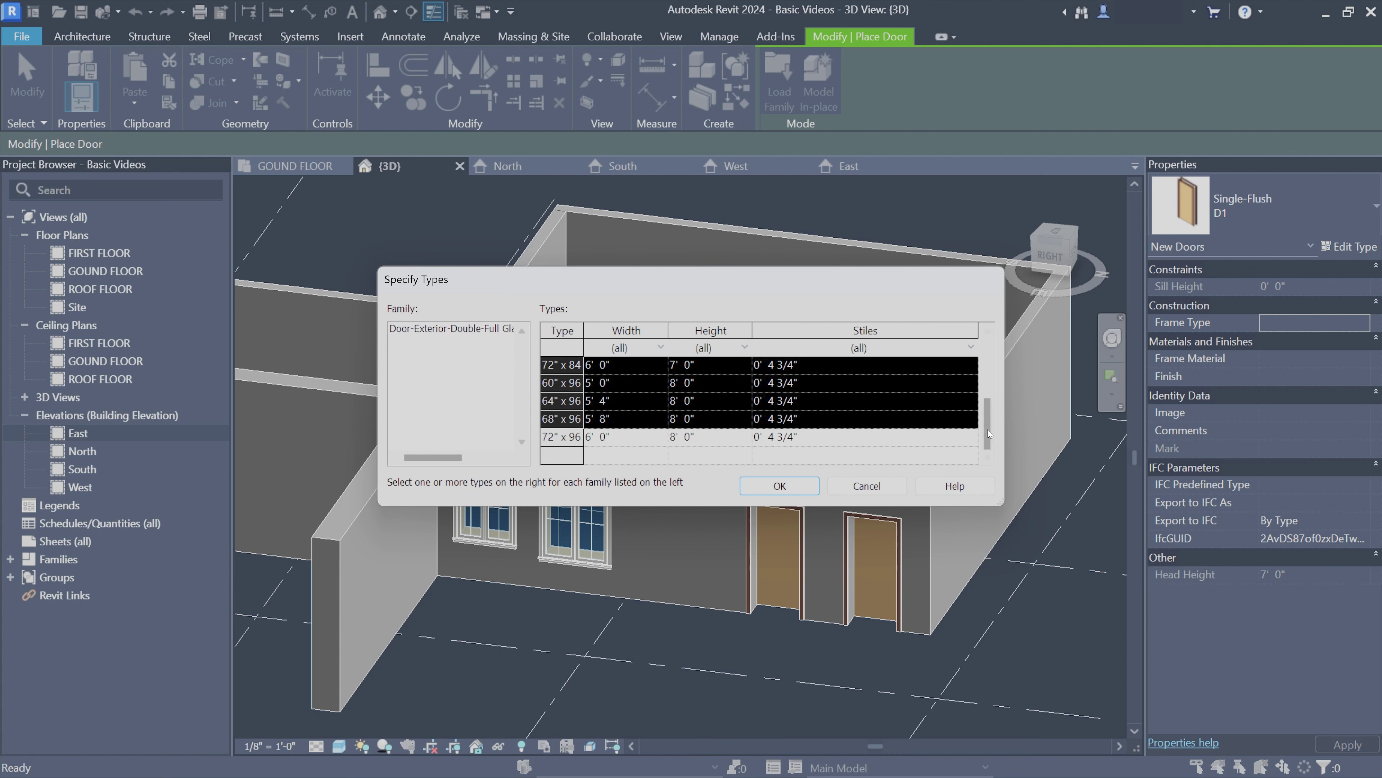
{"action": "left_click_drag", "start_coordinate": [988, 434], "coordinate": [988, 406]}
{"action": "left_click_drag", "start_coordinate": [561, 364], "coordinate": [563, 434]}
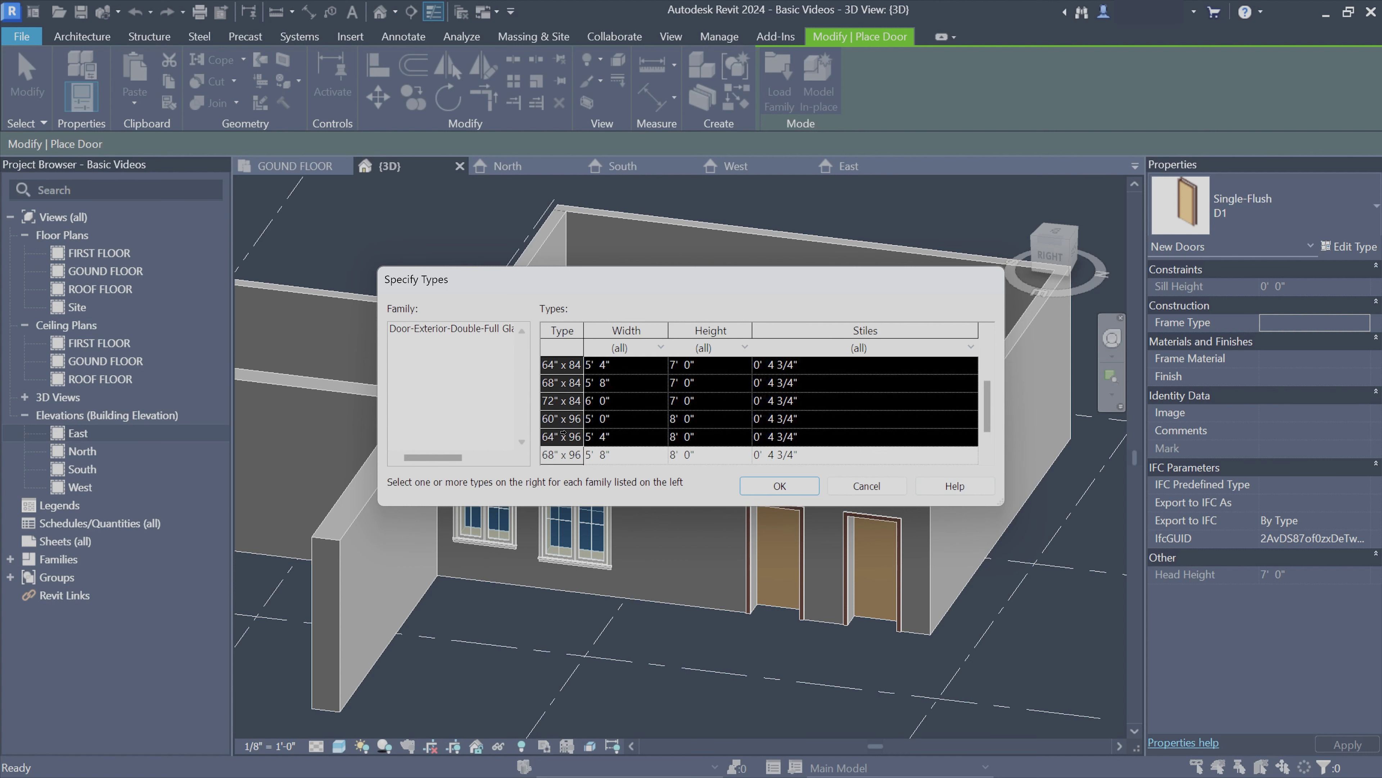
{"action": "left_click", "coordinate": [778, 487]}
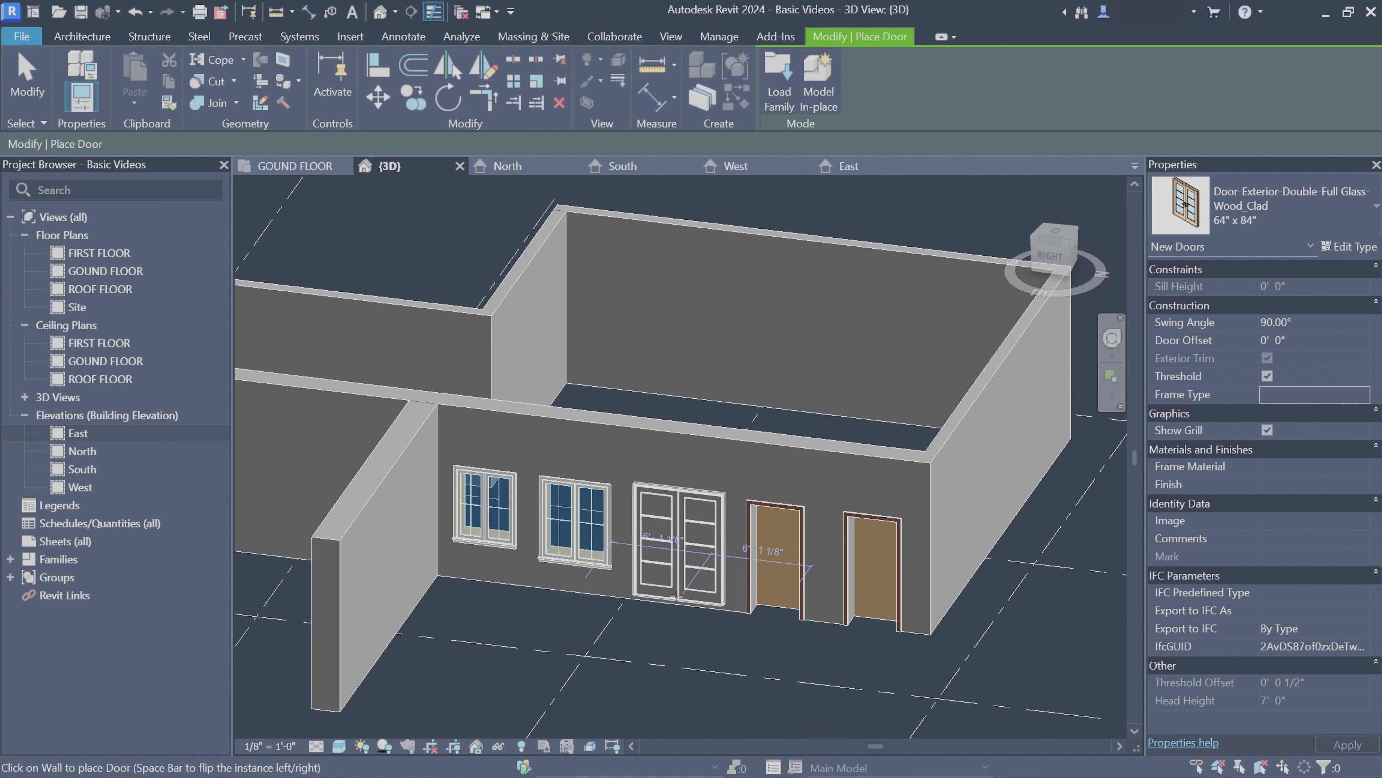
Place the double full-glass door on the front wall and inspect it
{"action": "left_click", "coordinate": [669, 599]}
{"action": "scroll", "coordinate": [755, 630], "scroll_direction": "up", "scroll_amount": 2}
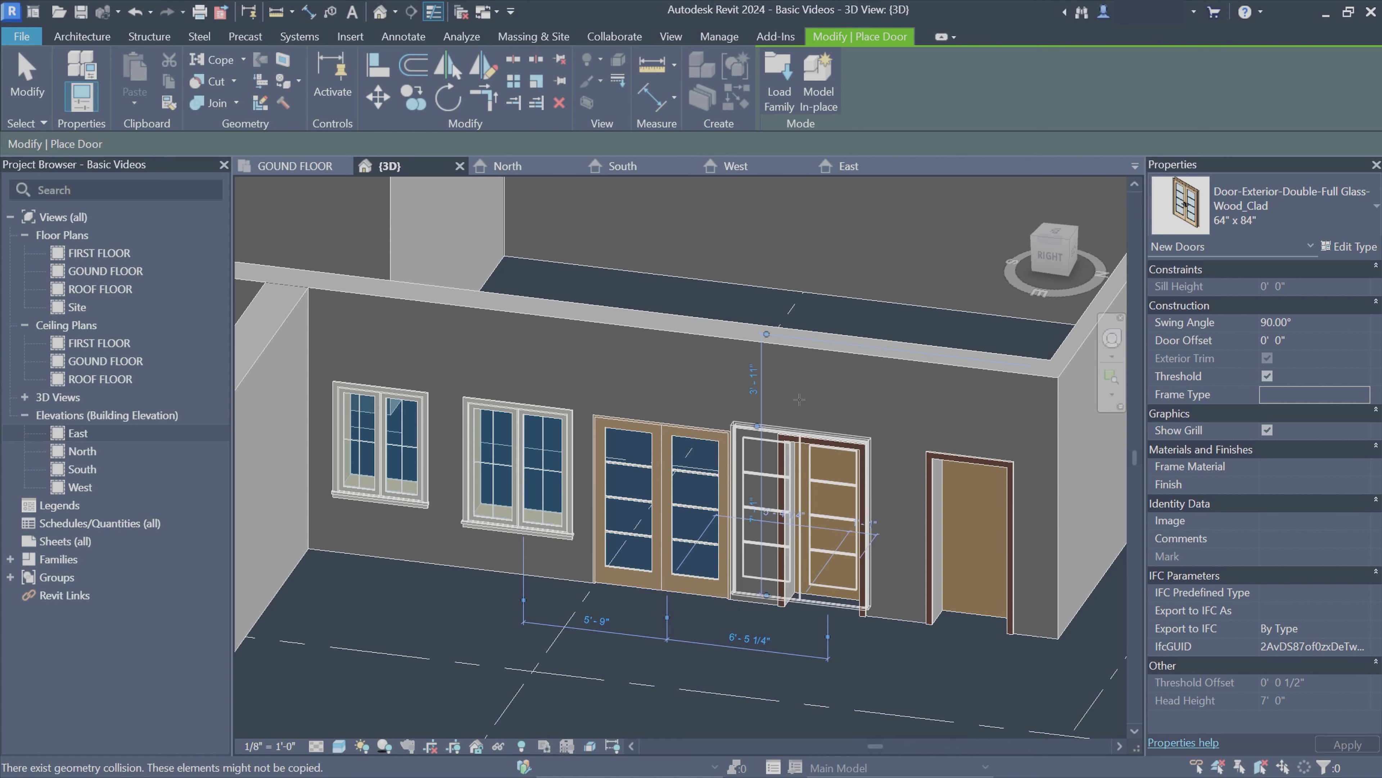
{"action": "key", "text": "Escape"}
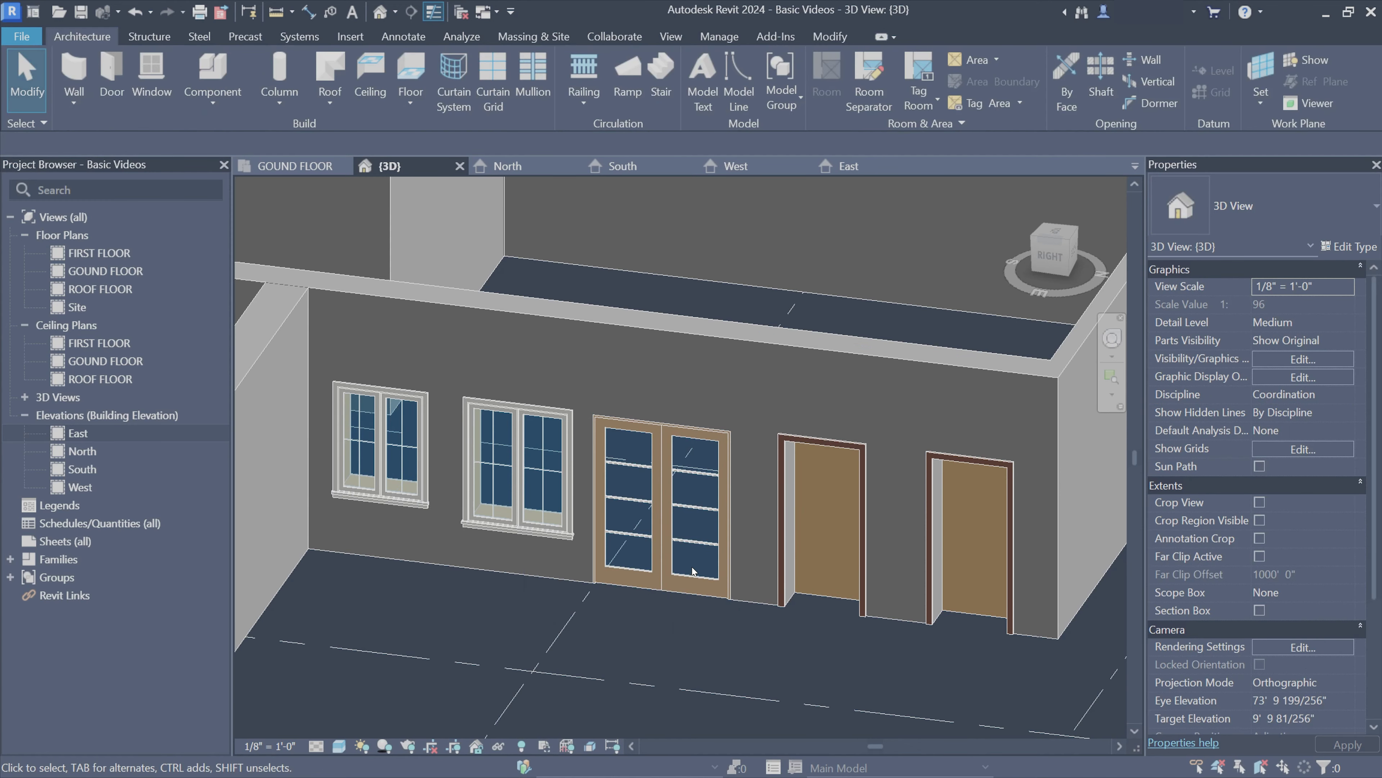
{"action": "left_click", "coordinate": [680, 538]}
{"action": "mouse_move", "coordinate": [681, 539]}
{"action": "middle_mouse_down", "text": "shift"}
{"action": "mouse_move", "coordinate": [847, 459]}
{"action": "mouse_move", "coordinate": [692, 568]}
{"action": "mouse_move", "coordinate": [661, 653]}
{"action": "middle_mouse_up", "text": "shift"}
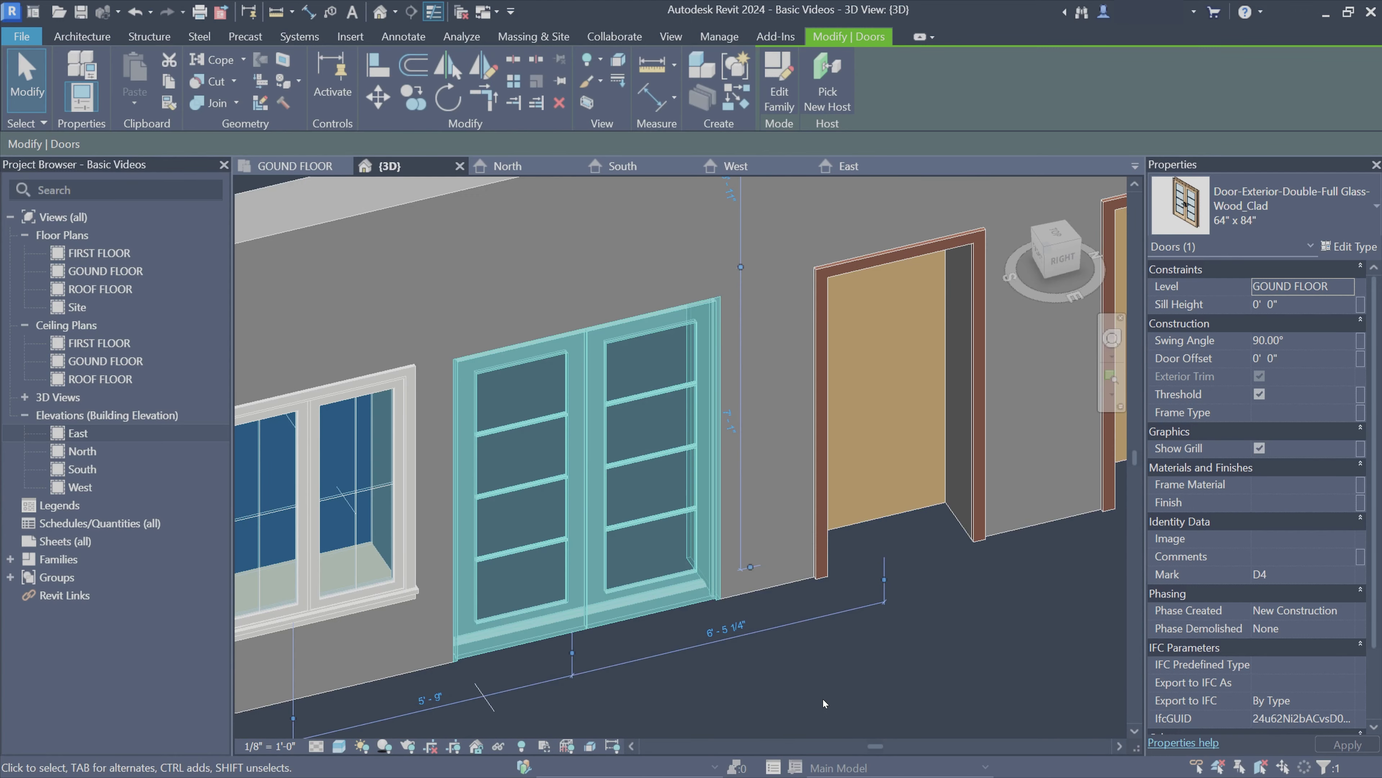
{"action": "left_click", "coordinate": [825, 619]}
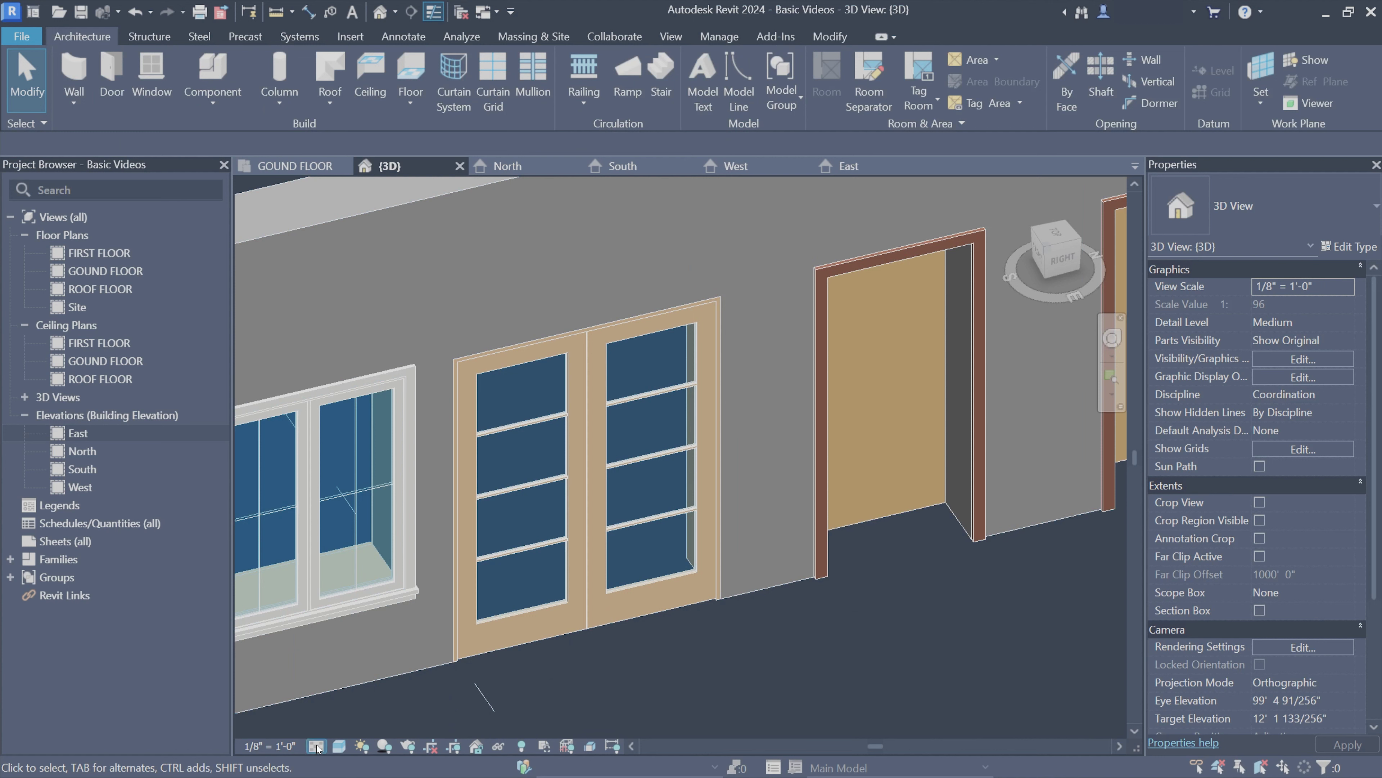
Set the 3D view's detail level to Fine and orbit to view the door handles and wall
{"action": "left_click", "coordinate": [316, 746]}
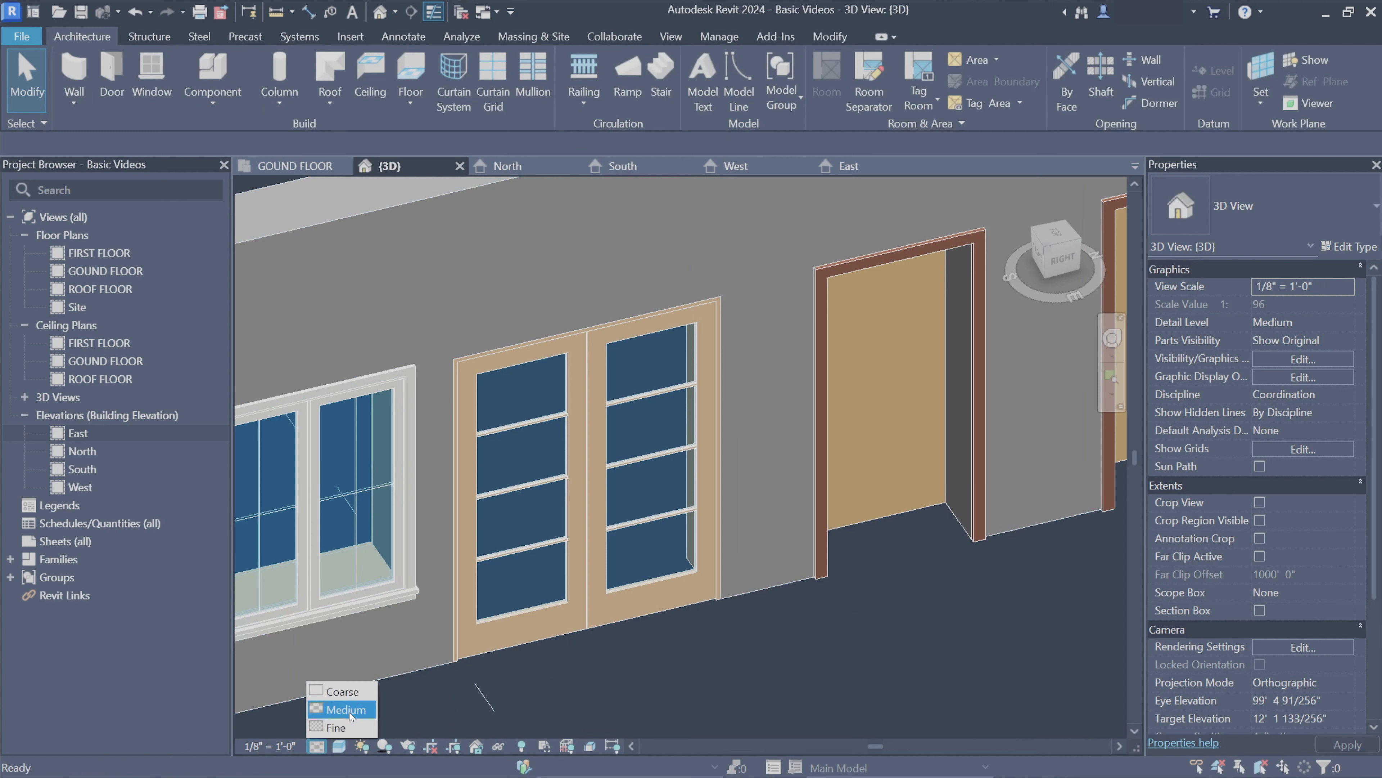
{"action": "left_click", "coordinate": [339, 728]}
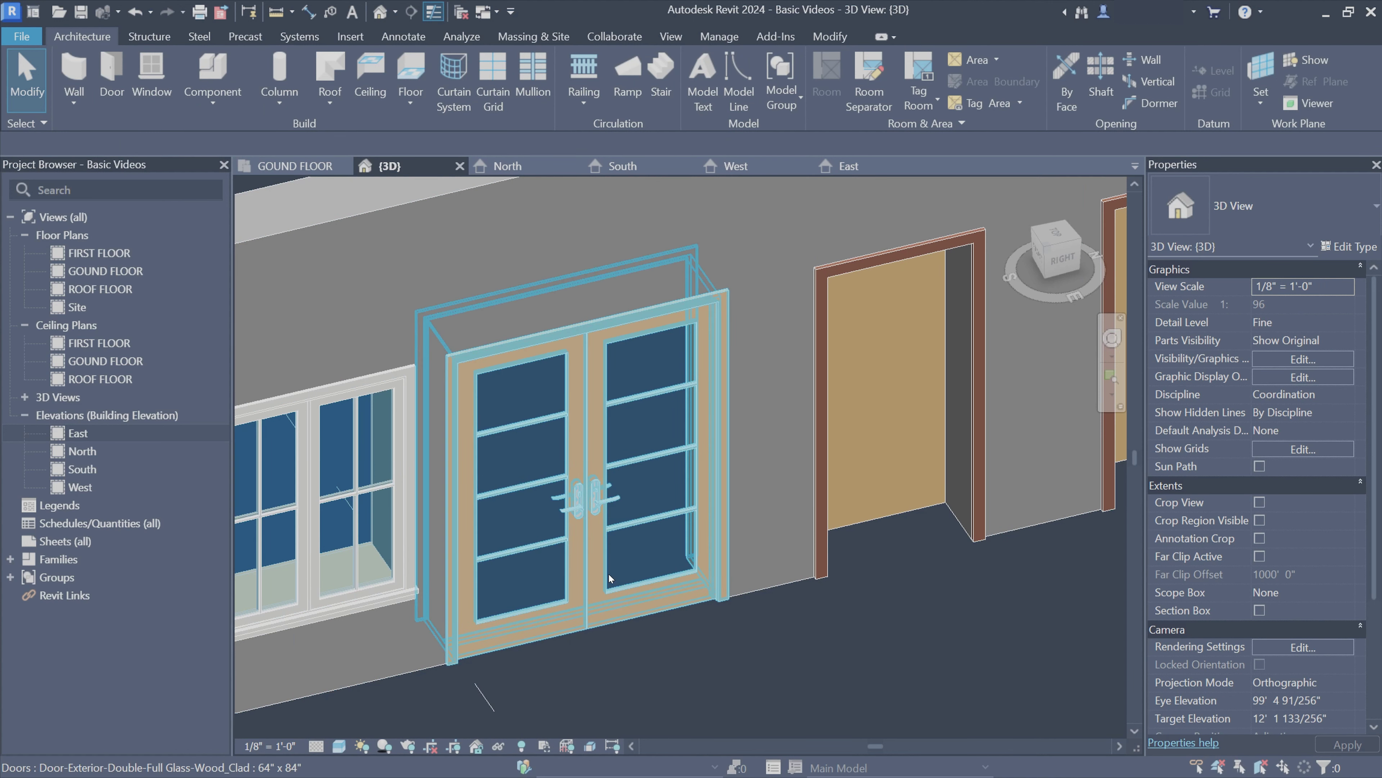
{"action": "scroll", "coordinate": [577, 517], "scroll_direction": "up", "scroll_amount": 5}
{"action": "mouse_move", "coordinate": [577, 519]}
{"action": "middle_mouse_down", "text": "shift"}
{"action": "mouse_move", "coordinate": [735, 423]}
{"action": "mouse_move", "coordinate": [688, 413]}
{"action": "middle_mouse_up", "text": "shift"}
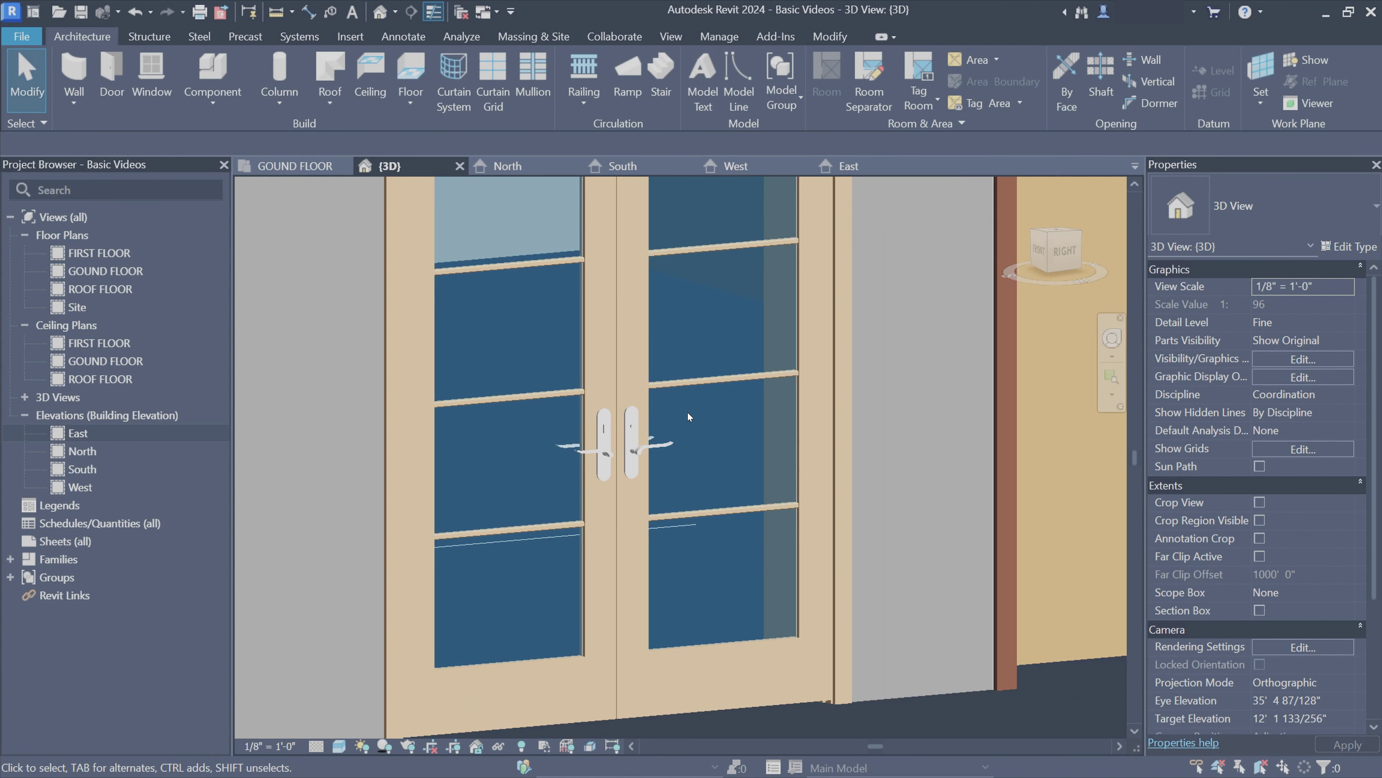
{"action": "scroll", "coordinate": [688, 412], "scroll_direction": "down", "scroll_amount": 4}
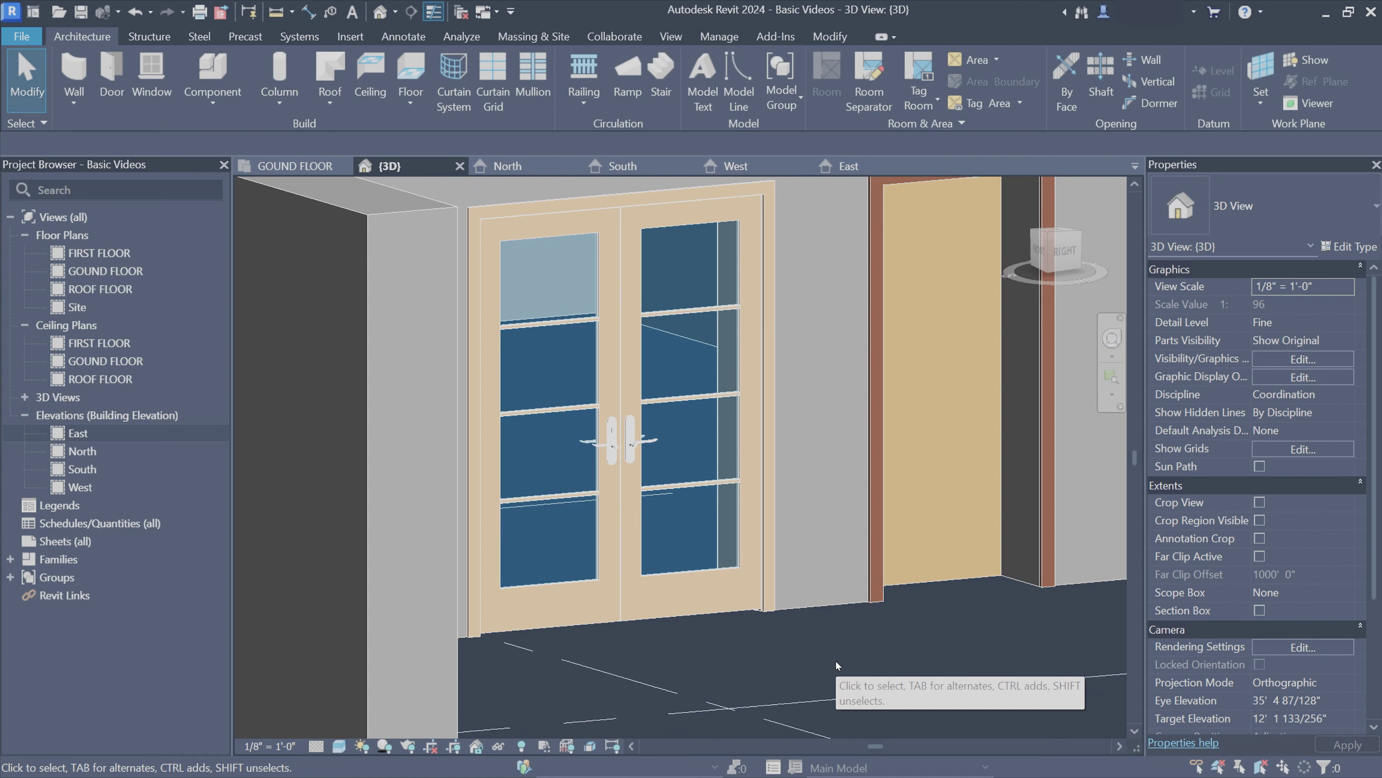
{"action": "scroll", "coordinate": [561, 512], "scroll_direction": "down", "scroll_amount": 4}
{"action": "mouse_move", "coordinate": [561, 513]}
{"action": "middle_mouse_down", "text": "shift"}
{"action": "mouse_move", "coordinate": [822, 467]}
{"action": "mouse_move", "coordinate": [712, 373]}
{"action": "middle_mouse_up", "text": "shift"}
{"action": "scroll", "coordinate": [725, 490], "scroll_direction": "down", "scroll_amount": 3}
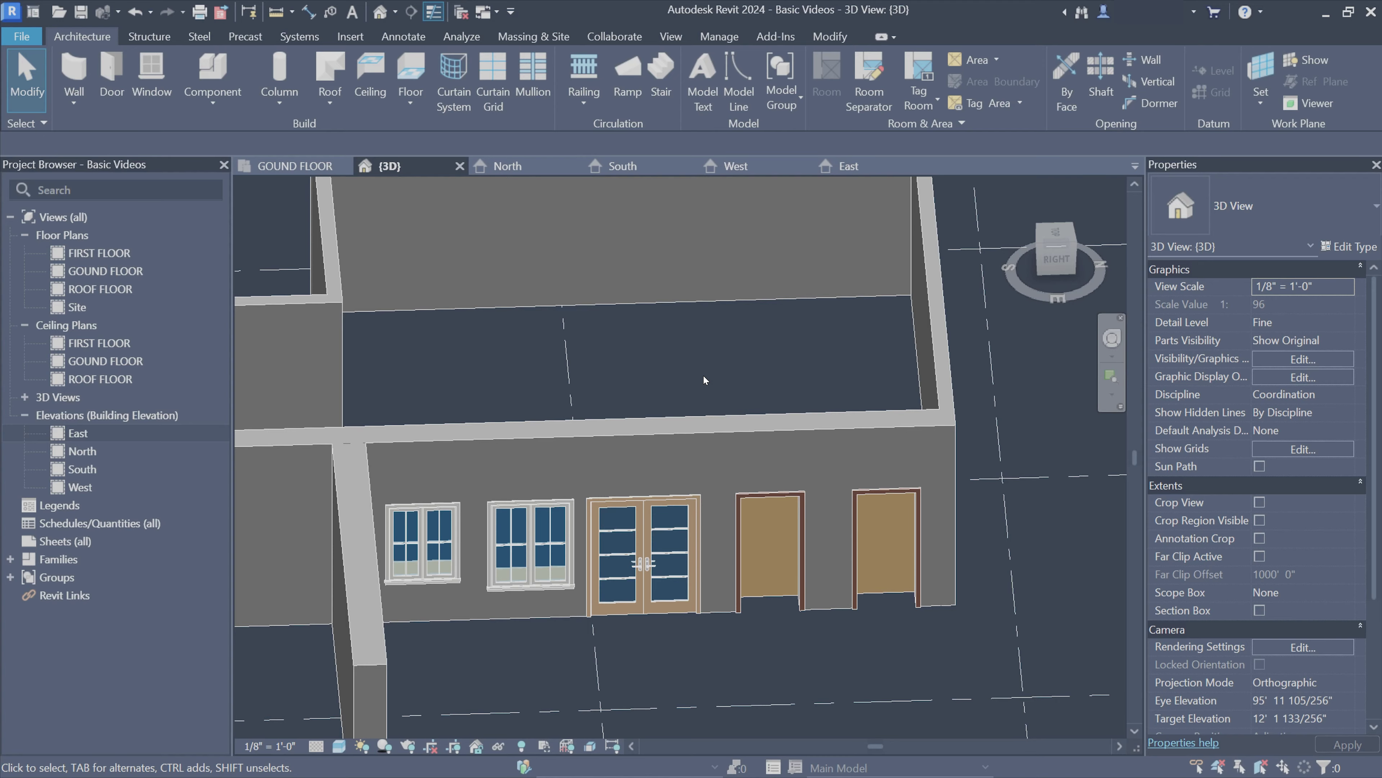
{"action": "middle_click_drag", "start_coordinate": [704, 377], "coordinate": [839, 488], "text": "shift"}
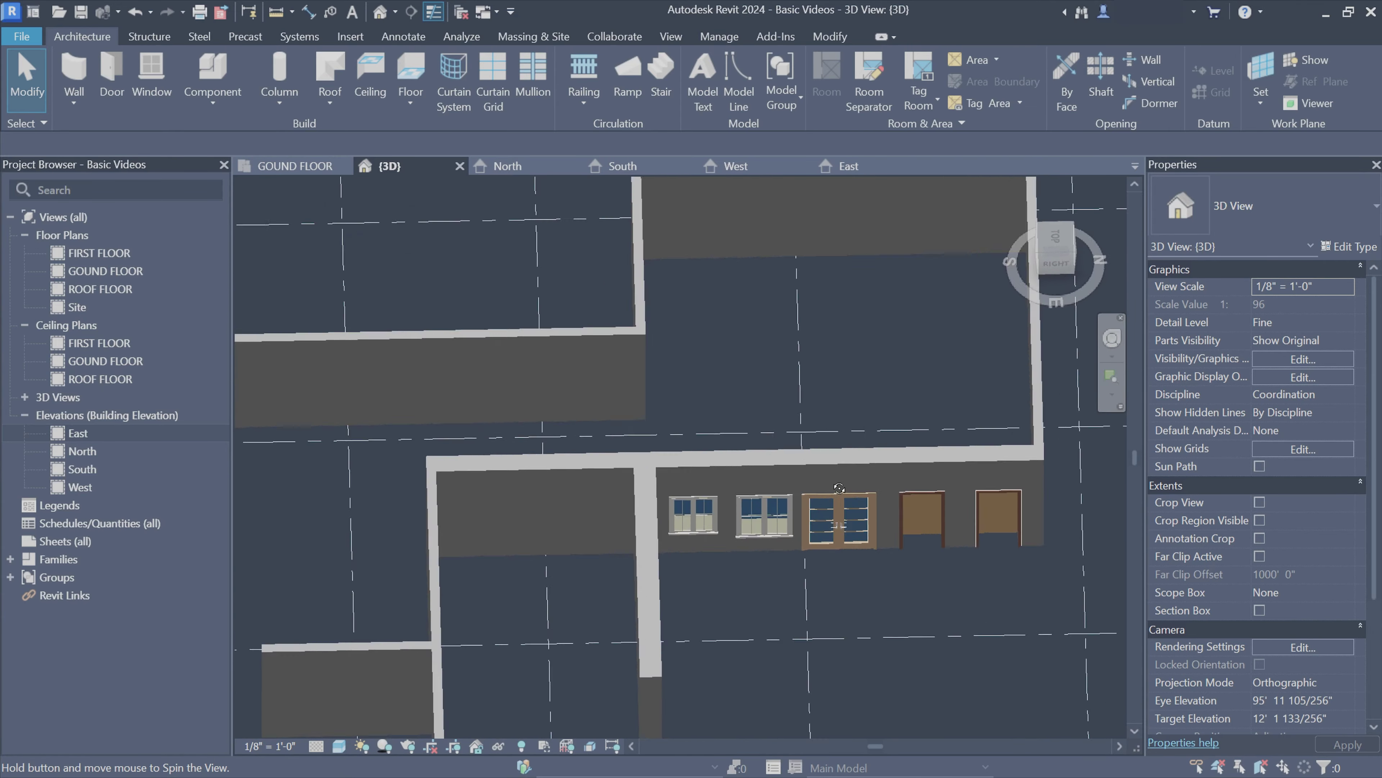
{"action": "middle_click_drag", "start_coordinate": [840, 487], "coordinate": [841, 417], "text": "shift"}
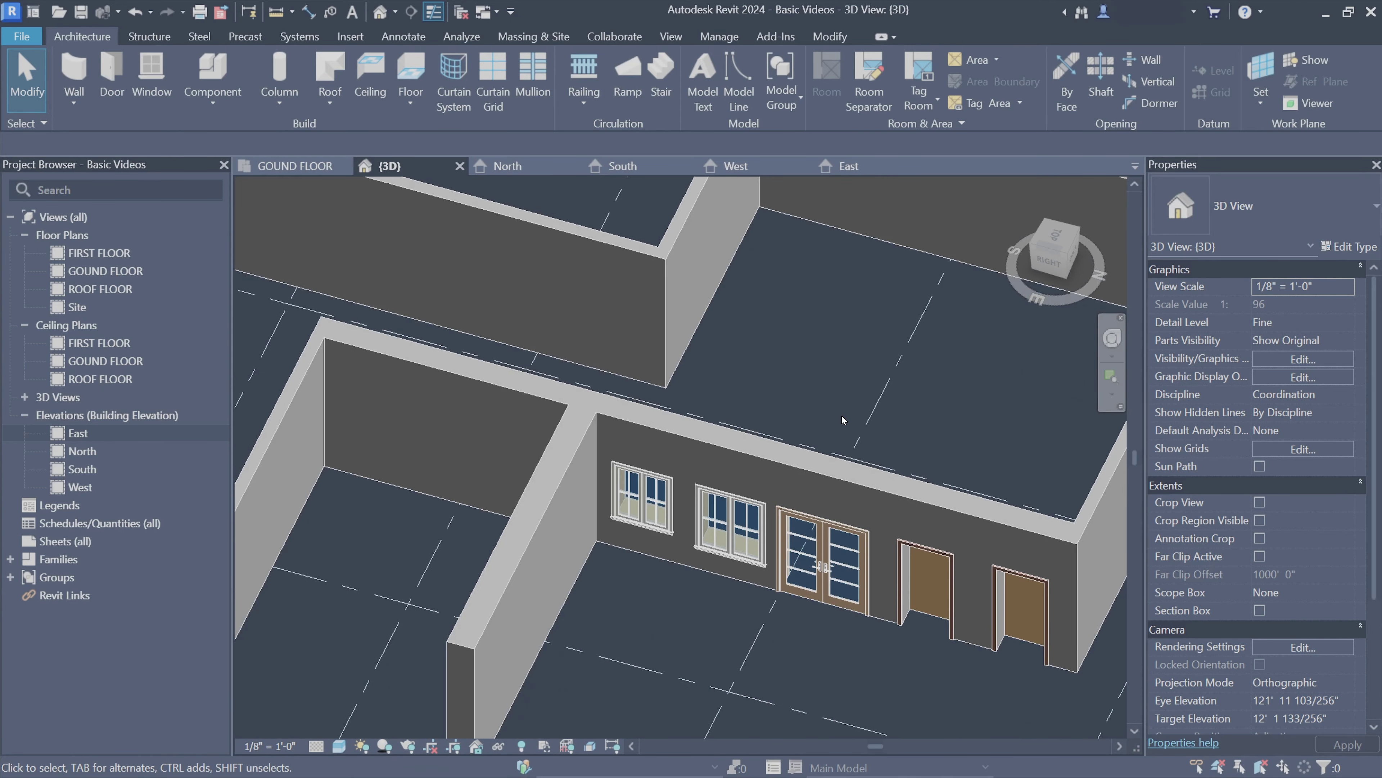
{"action": "middle_click_drag", "start_coordinate": [736, 406], "coordinate": [671, 396]}
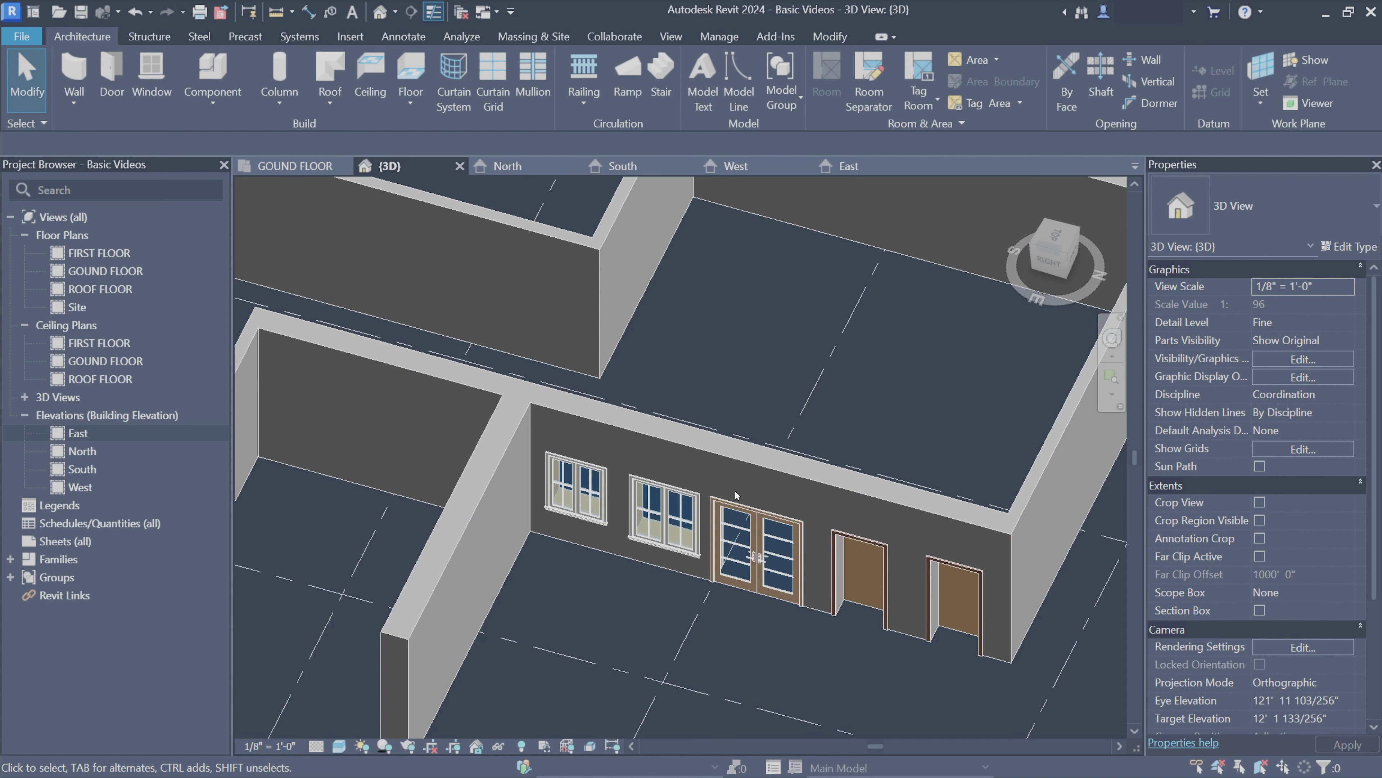
{"action": "scroll", "coordinate": [735, 490], "scroll_direction": "down", "scroll_amount": 1}
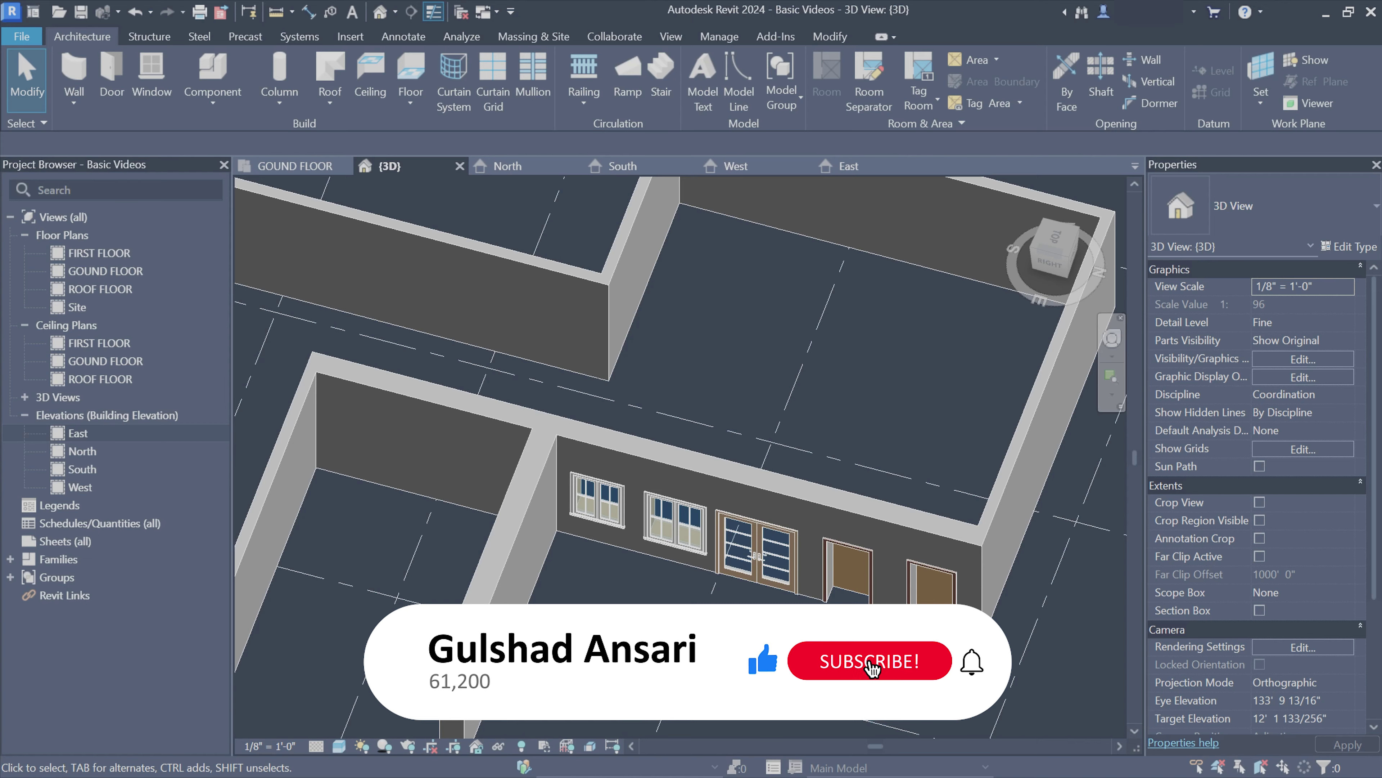
{"action": "scroll", "coordinate": [758, 481], "scroll_direction": "down", "scroll_amount": 5}
{"action": "mouse_move", "coordinate": [681, 463]}
{"action": "middle_mouse_down", "text": "shift"}
{"action": "mouse_move", "coordinate": [757, 481]}
{"action": "mouse_move", "coordinate": [840, 469]}
{"action": "middle_mouse_up", "text": "shift"}
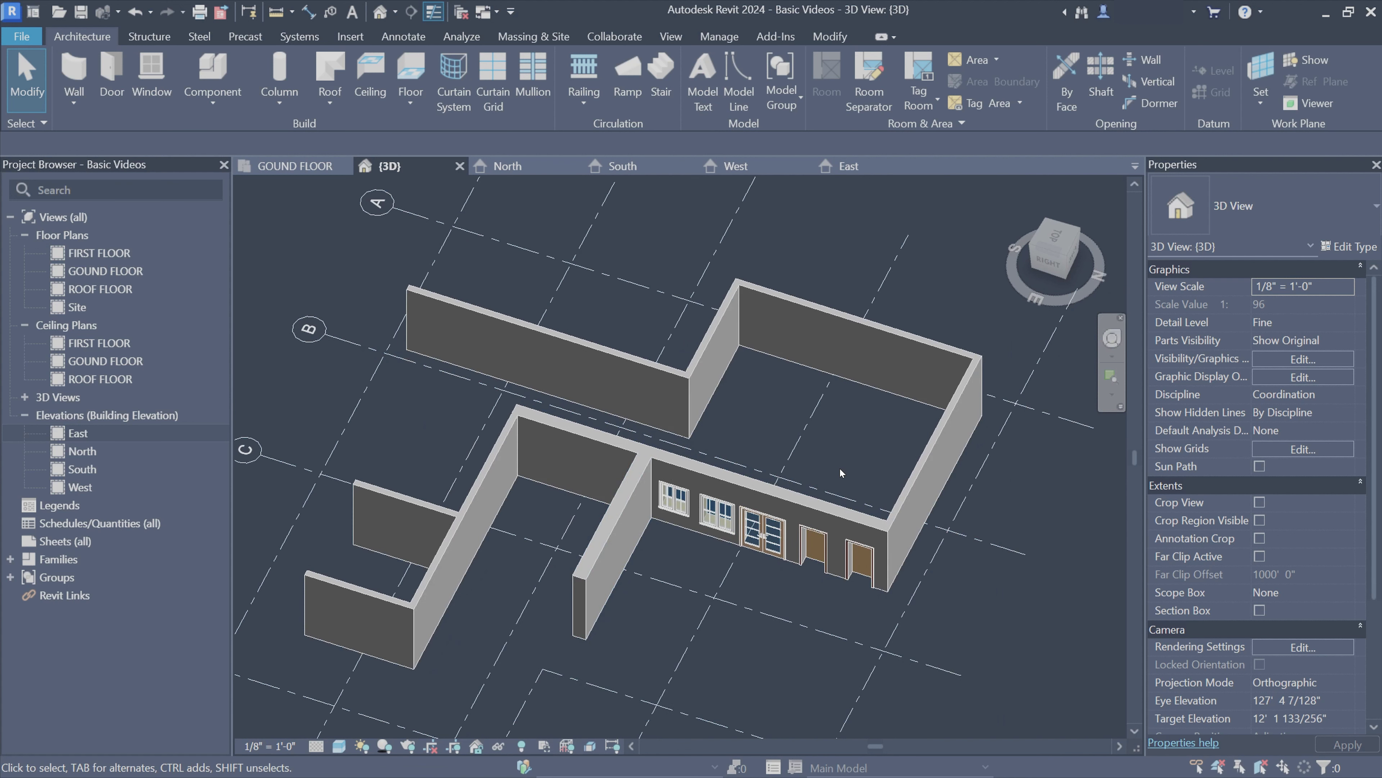